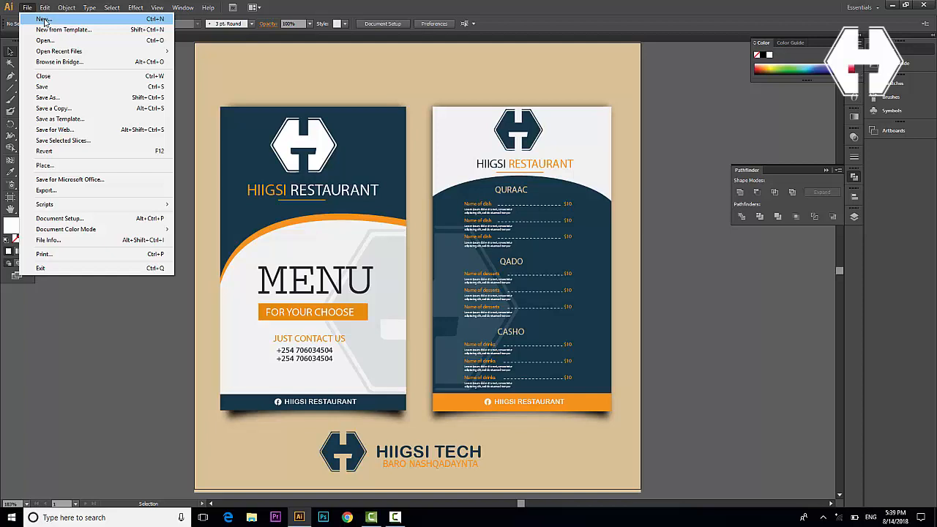
Create a new A4 landscape document named 'mene'
left_click(43, 19)
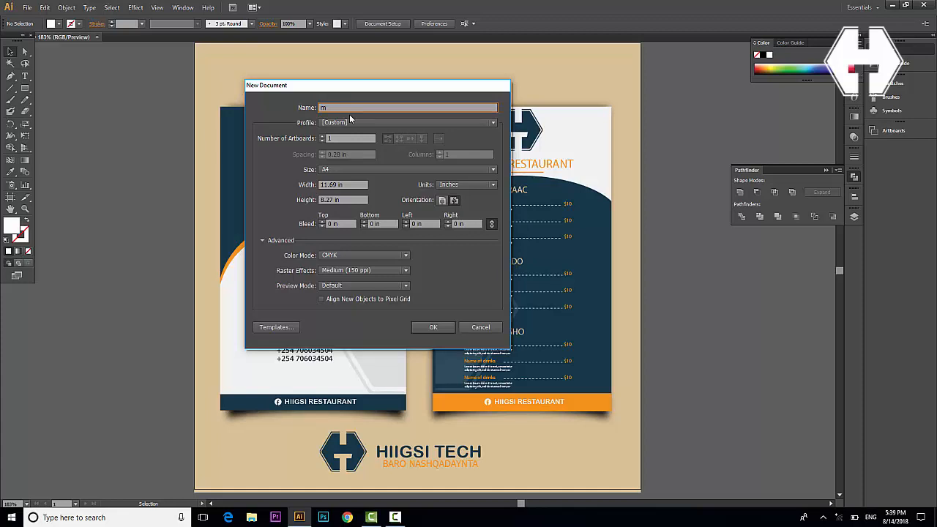
type("mene")
left_click(455, 201)
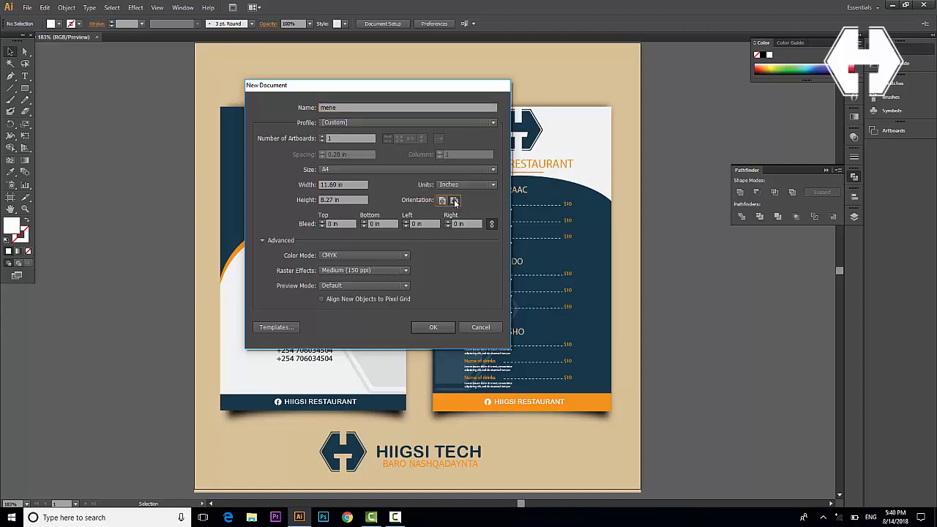
left_click(433, 327)
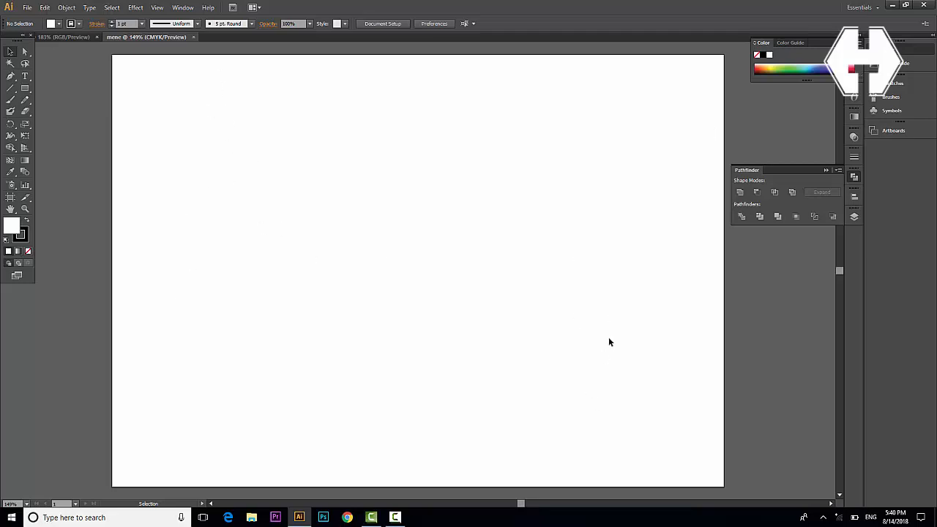
Draw a small temporary square and centre it horizontally and vertically on the artboard
left_click(25, 88)
left_click_drag(390, 245, 411, 265)
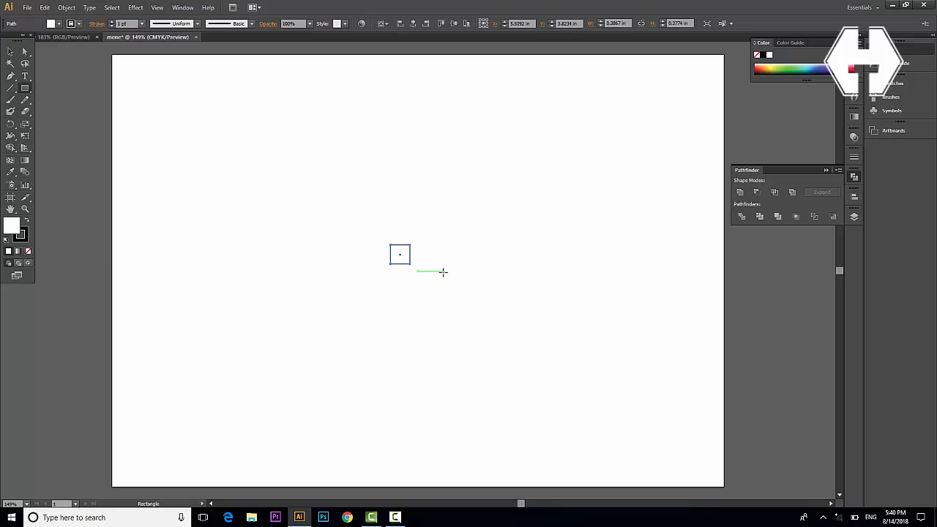
left_click(10, 52)
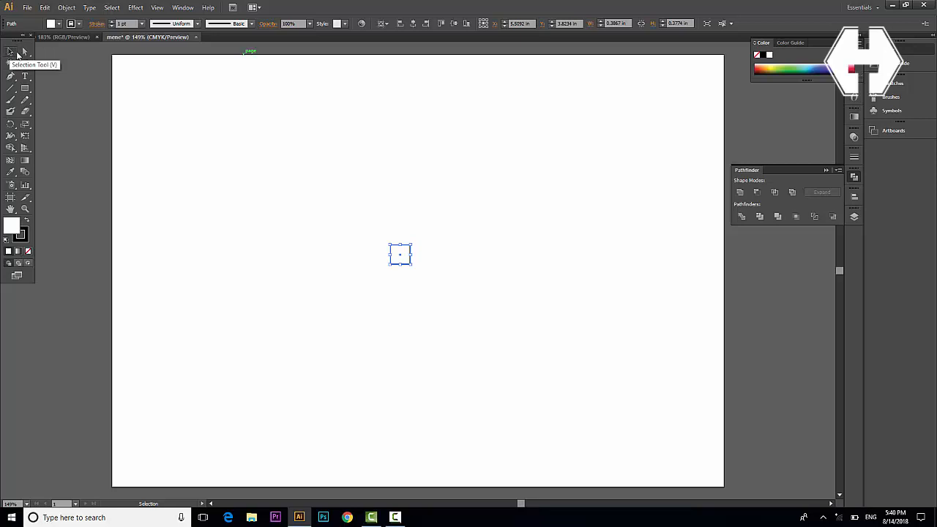
left_click(854, 196)
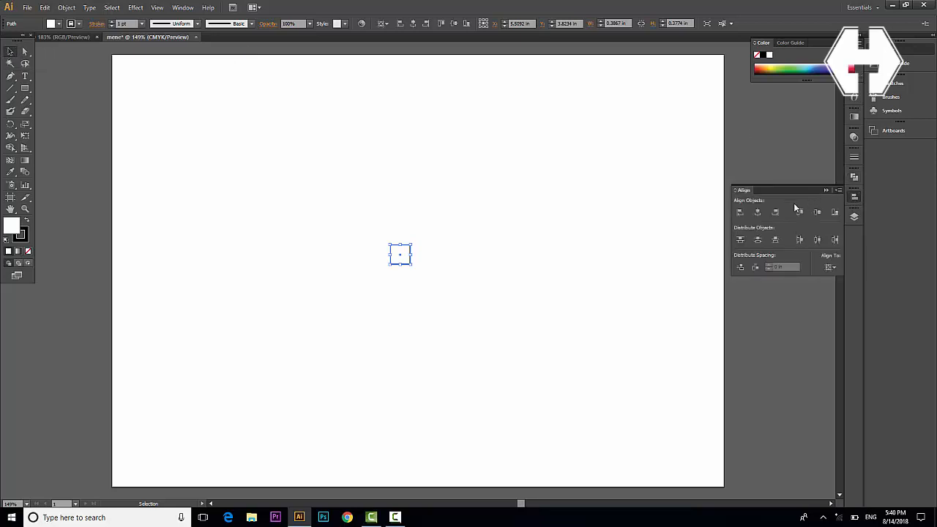
left_click(757, 213)
left_click(817, 213)
Show rulers, drag a vertical guide through the square's centre, then delete the square
key("ctrl+r")
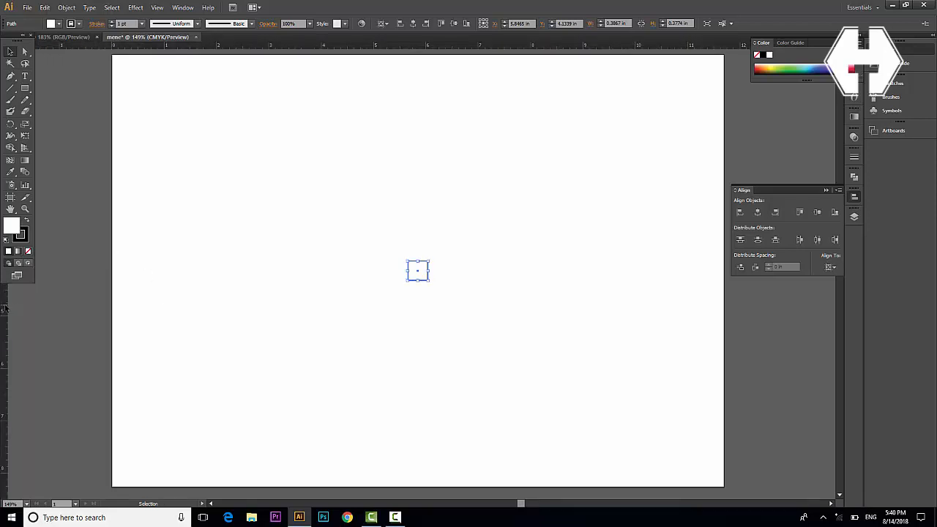
left_click_drag(11, 308, 419, 314)
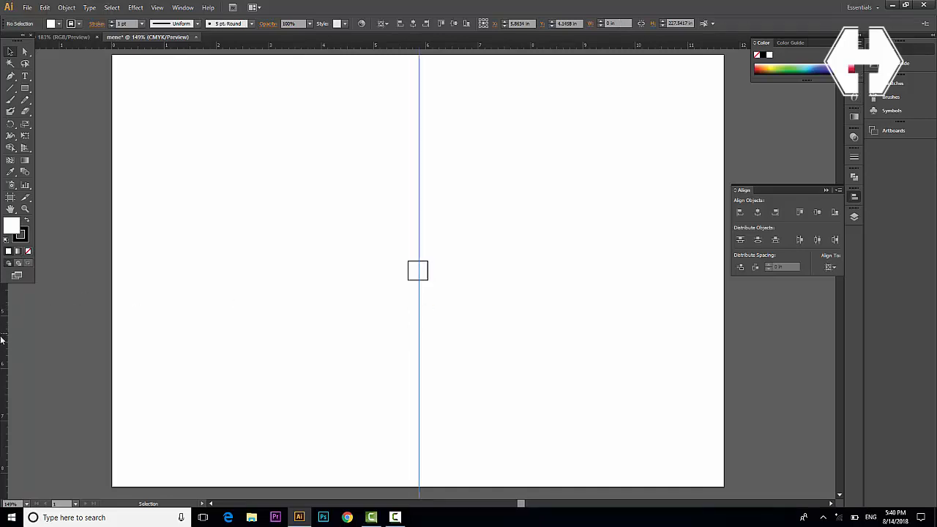
left_click(418, 268)
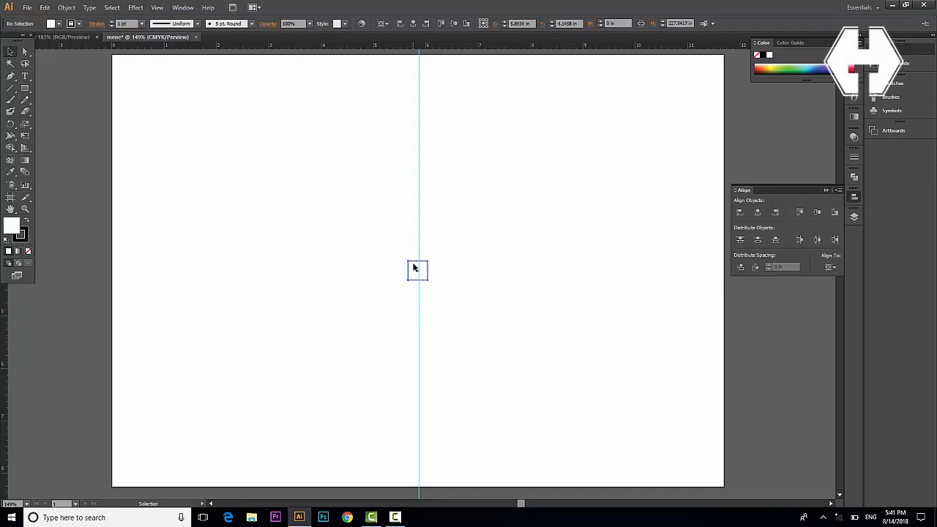
key("Delete")
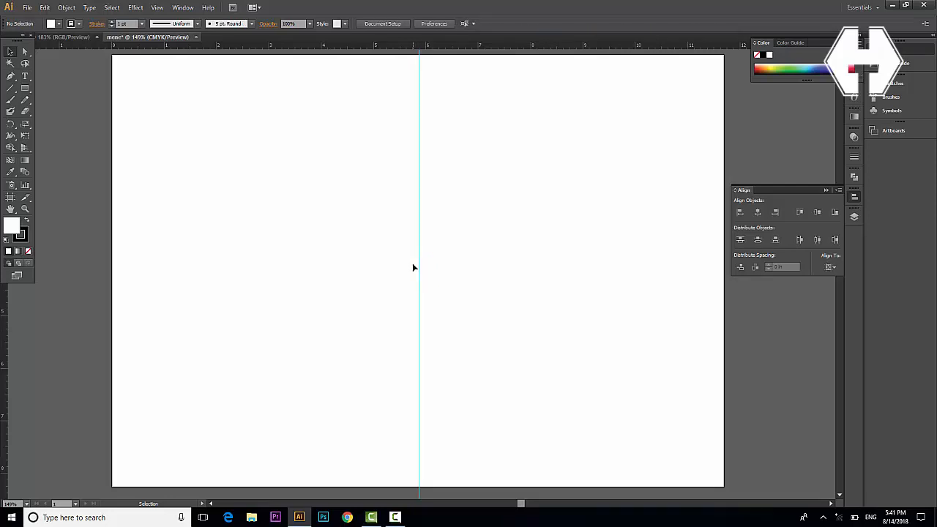
key("ctrl+minus")
key("ctrl+minus")
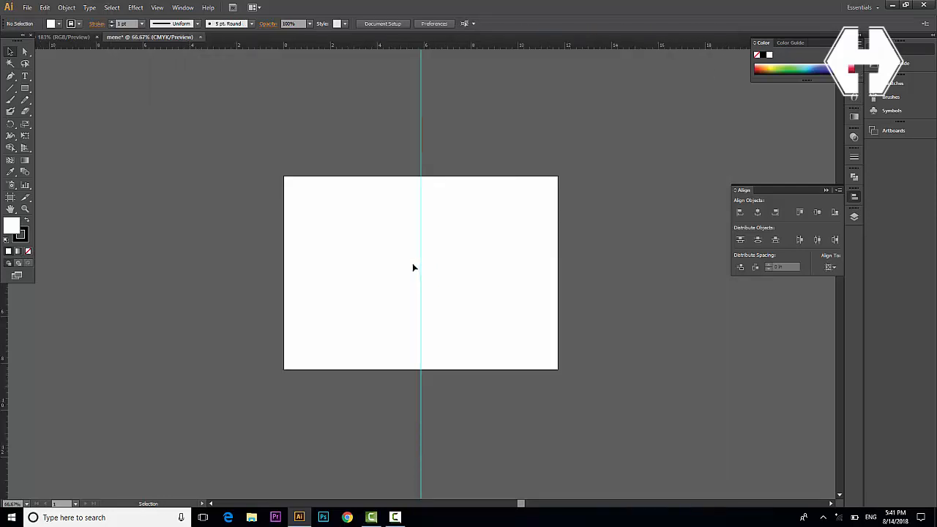
In the finished menu design document, select all the artwork and group it
scroll(417, 263, "left", 2)
scroll(427, 271, "down", 1)
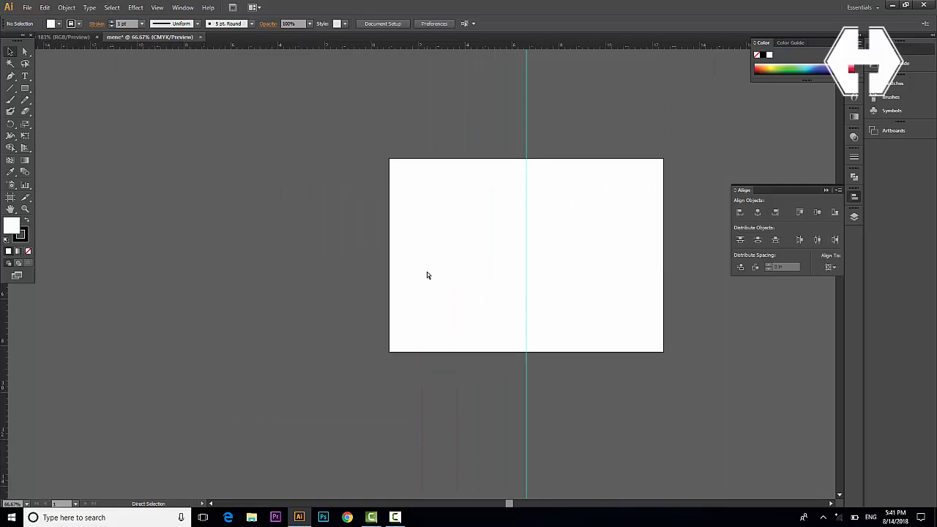
scroll(427, 275, "right", 1)
scroll(419, 273, "up", 1)
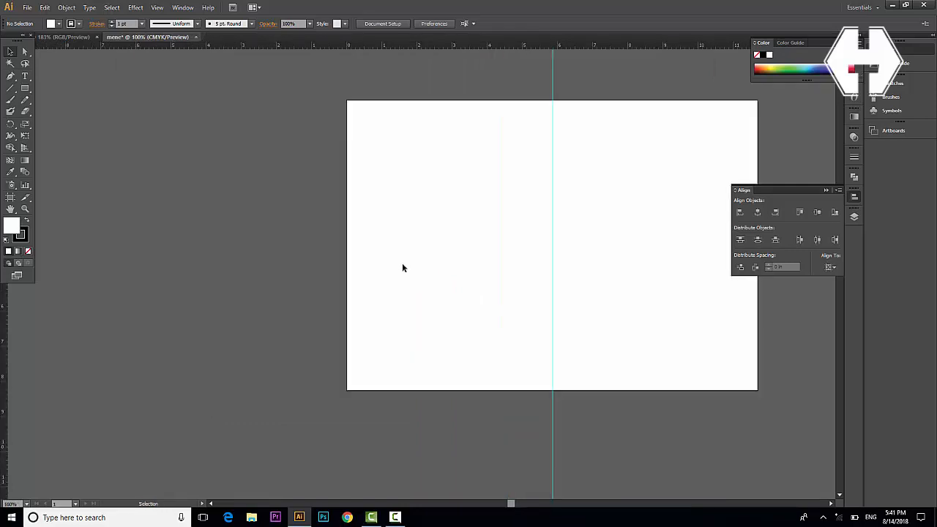
left_click(69, 37)
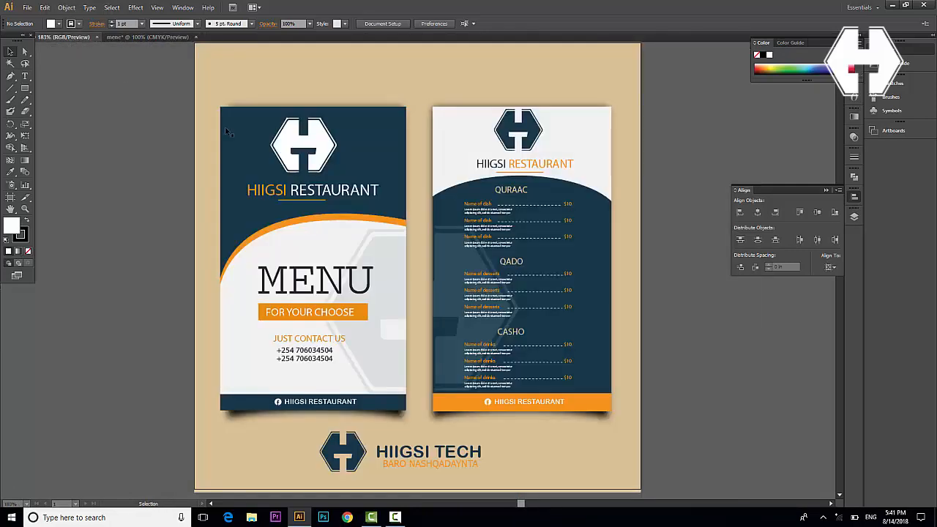
left_click_drag(656, 472, 192, 41)
right_click(312, 208)
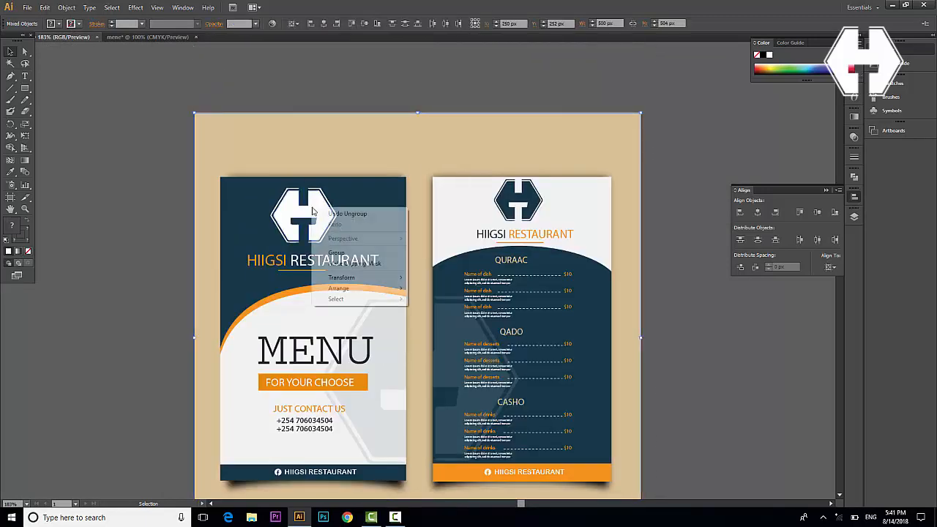
left_click(338, 254)
Drag the grouped menu into the mene document and drop it beside the artboard
left_click_drag(344, 248, 249, 60)
left_click_drag(151, 39, 185, 175)
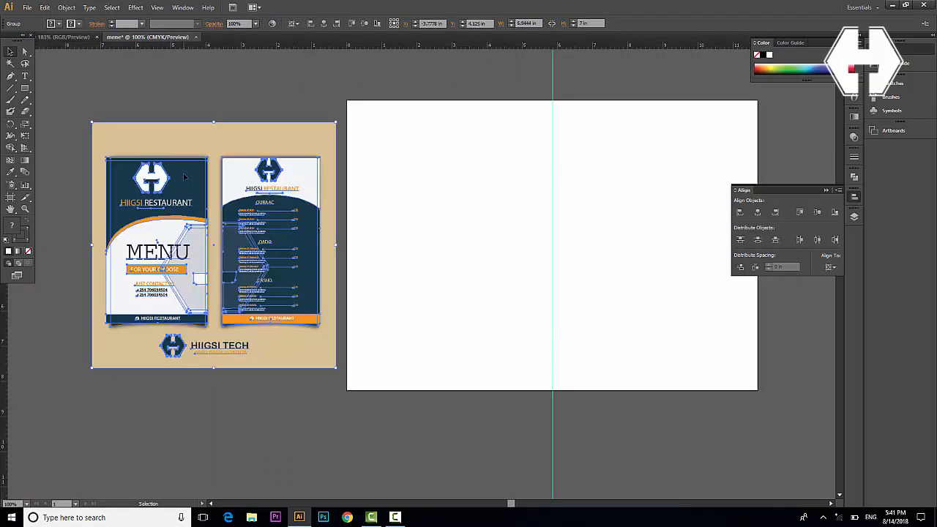
left_click(309, 413)
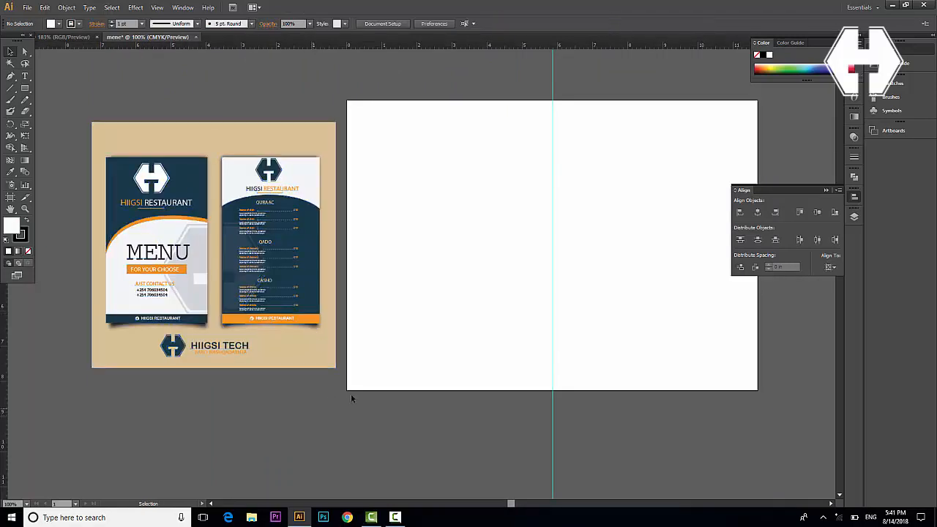
Pen-draw a closed shape from the centre guide, curving to the left edge, up to the top-left corner
left_click(11, 77)
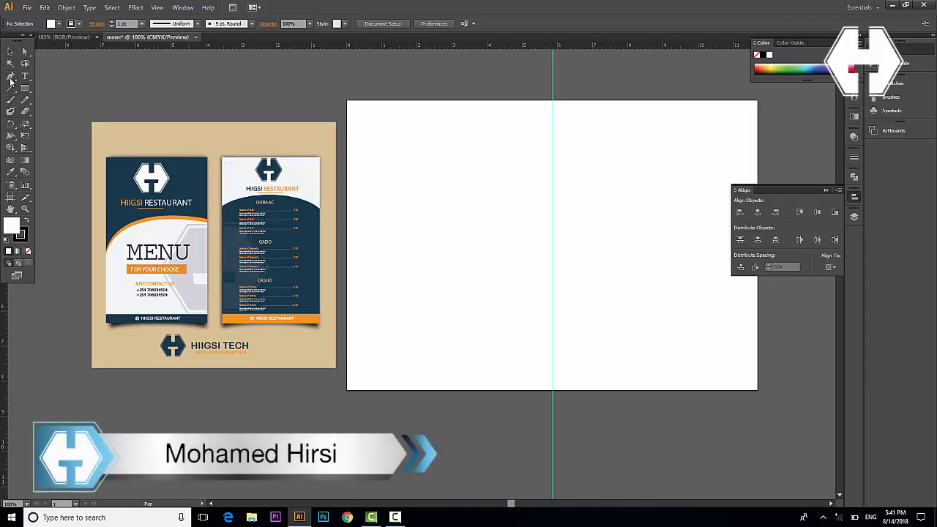
left_click(549, 225)
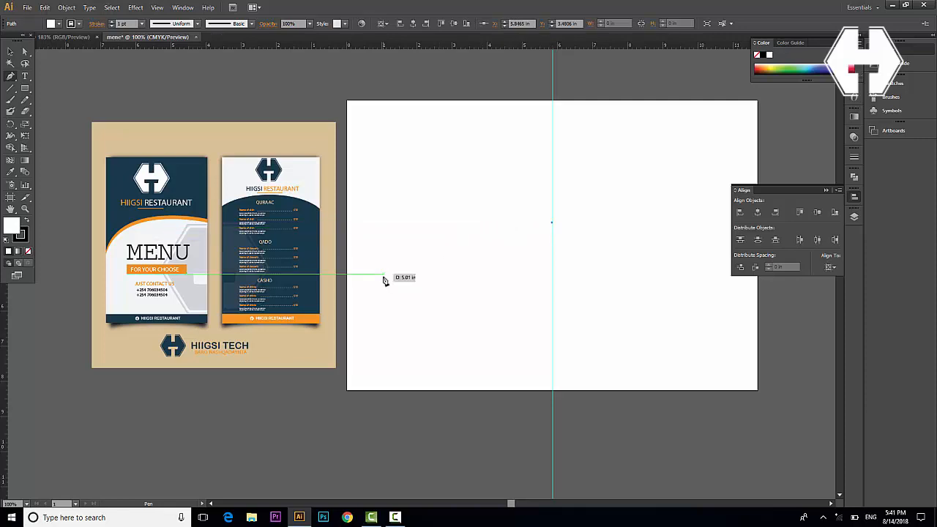
left_click(349, 269)
left_click_drag(349, 271, 319, 379)
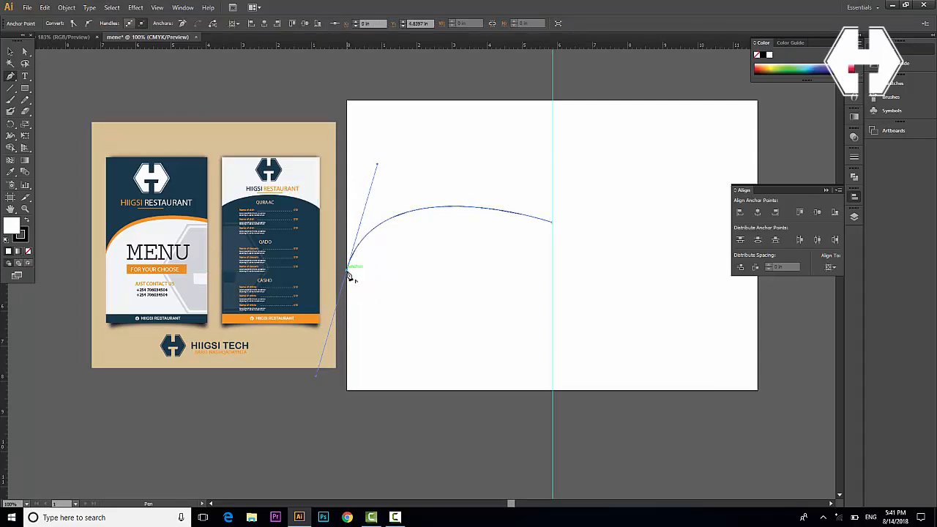
left_click(349, 271)
left_click(348, 105)
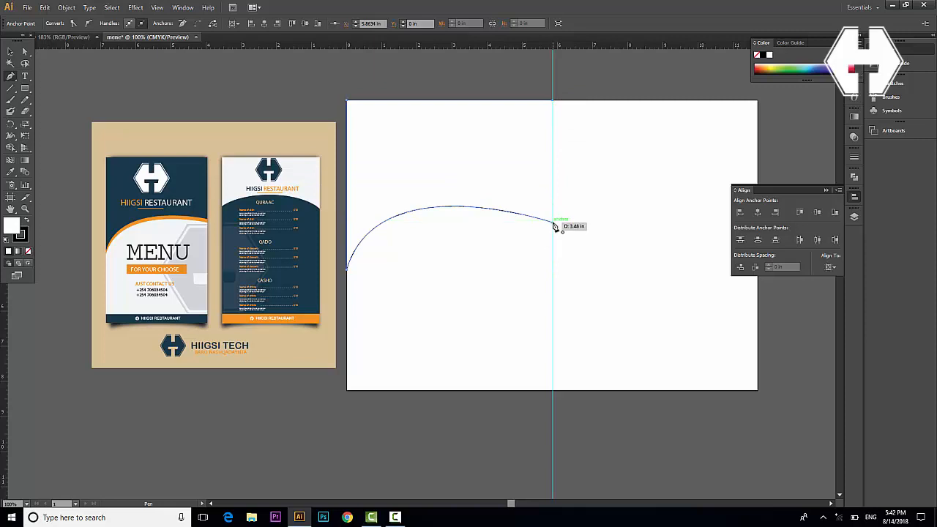
left_click(554, 227)
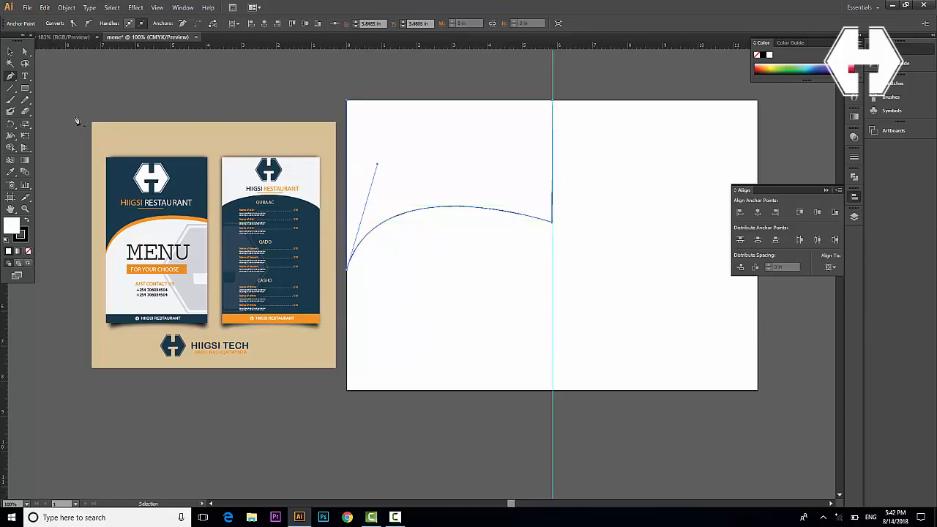
left_click(10, 55)
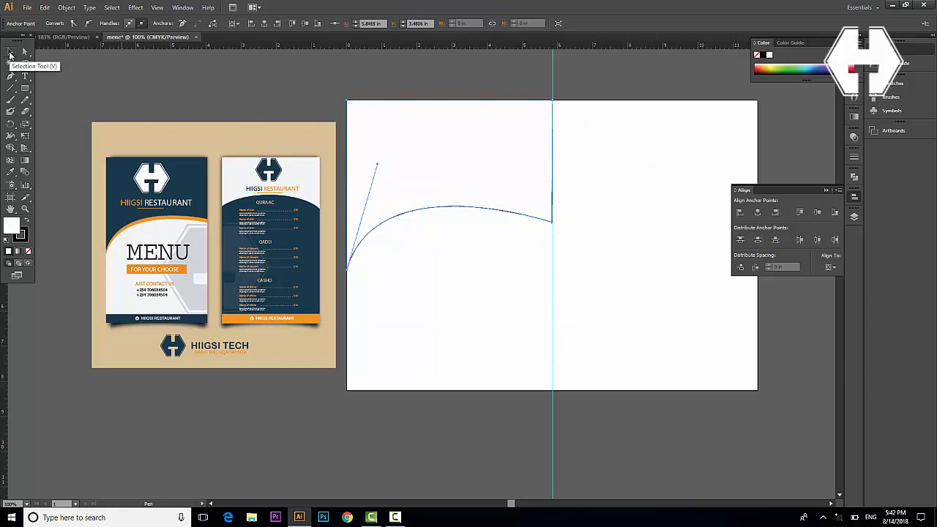
Remove the arch's outline and fill it with the reference menu's navy colour
left_click(433, 355)
left_click(472, 122)
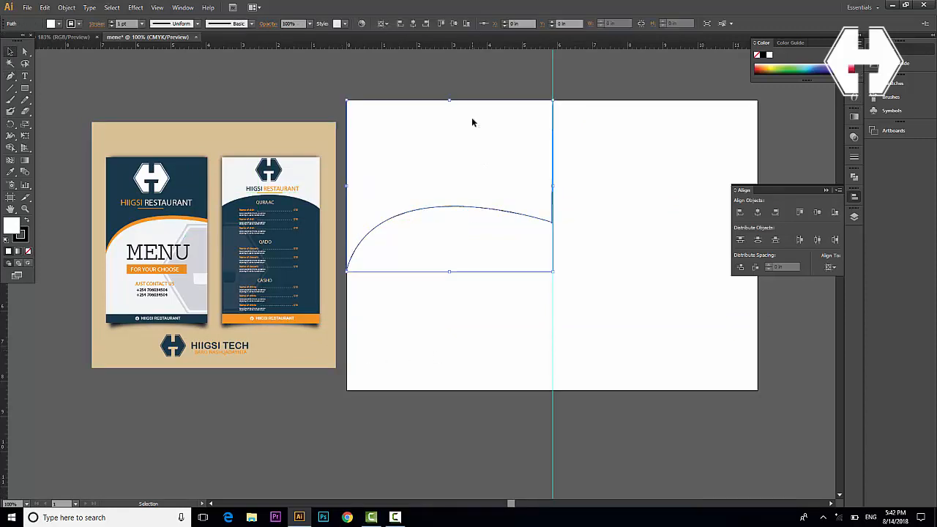
left_click(79, 24)
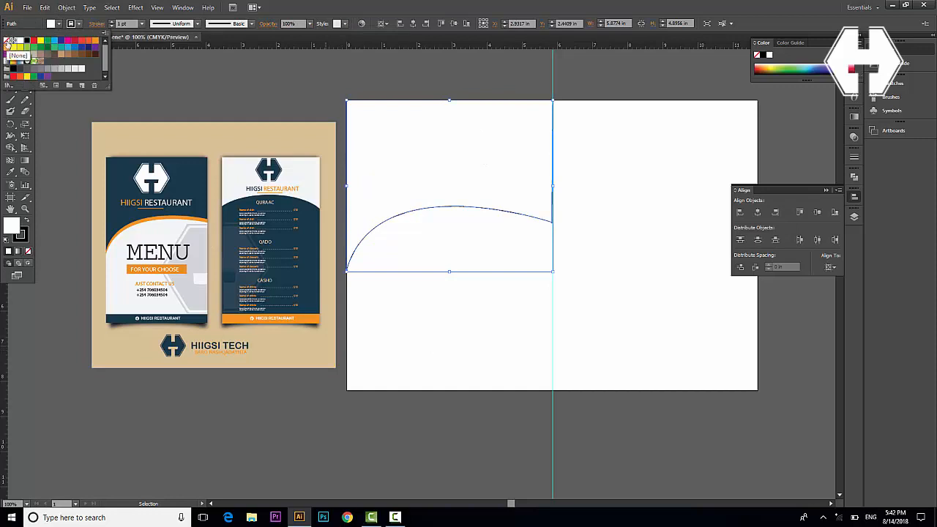
left_click(6, 41)
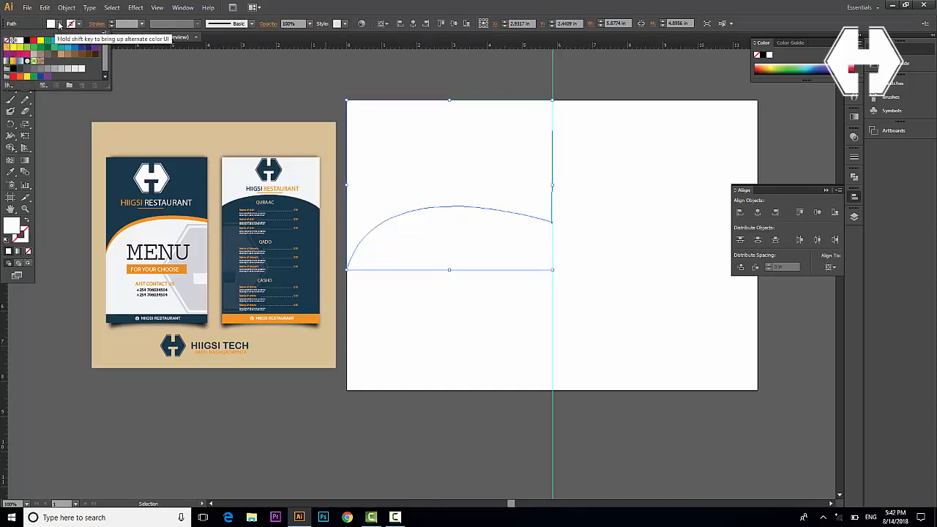
left_click(60, 22)
key("i")
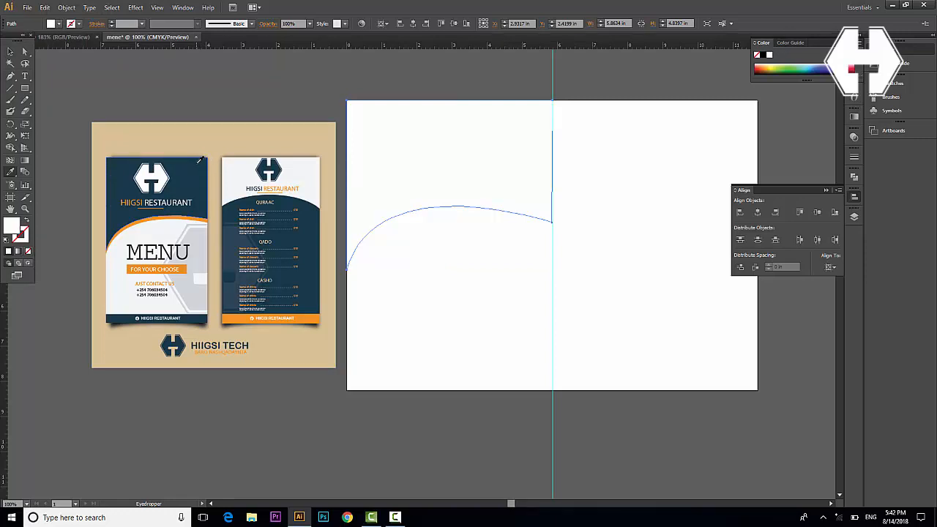
left_click(200, 163)
left_click(11, 51)
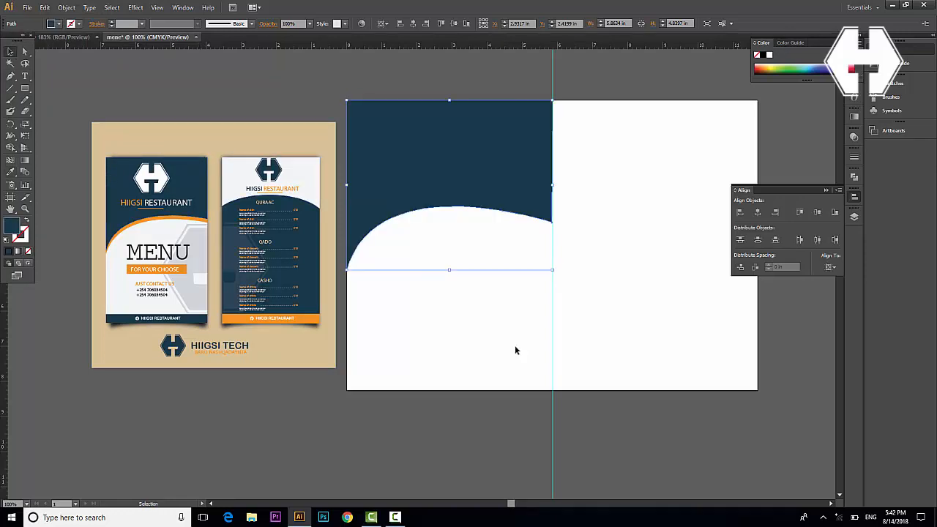
left_click(516, 341)
Paste a copy of the arch in front, nudge it down, and fill it with the footer's orange
left_click(433, 155)
key("ctrl+c")
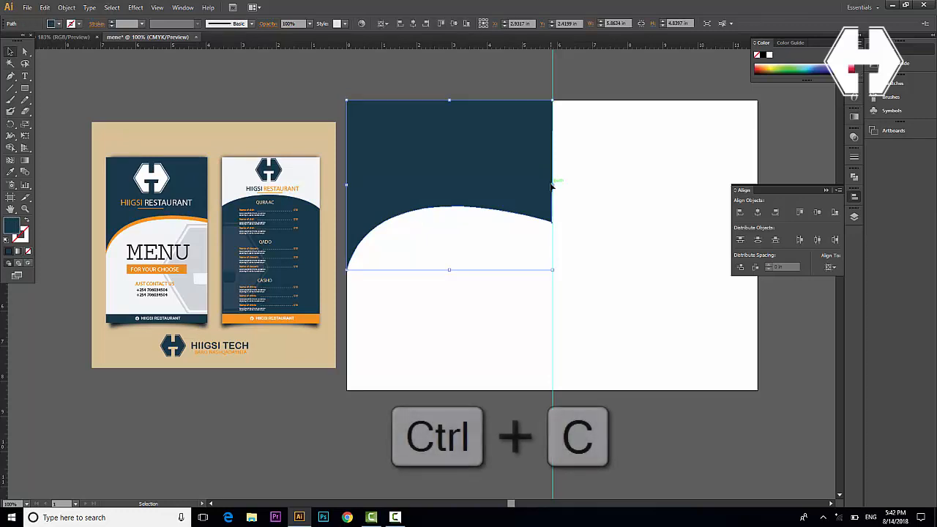
key("ctrl+f")
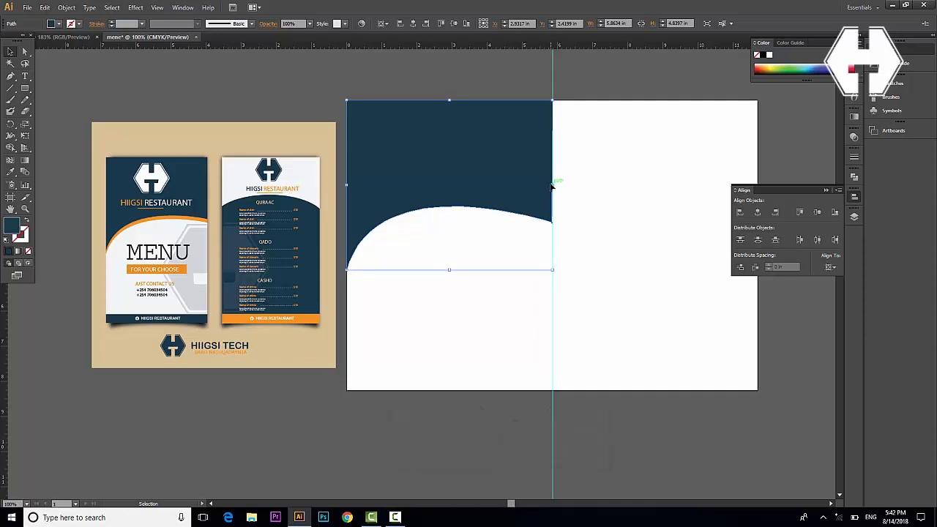
key("ctrl+v")
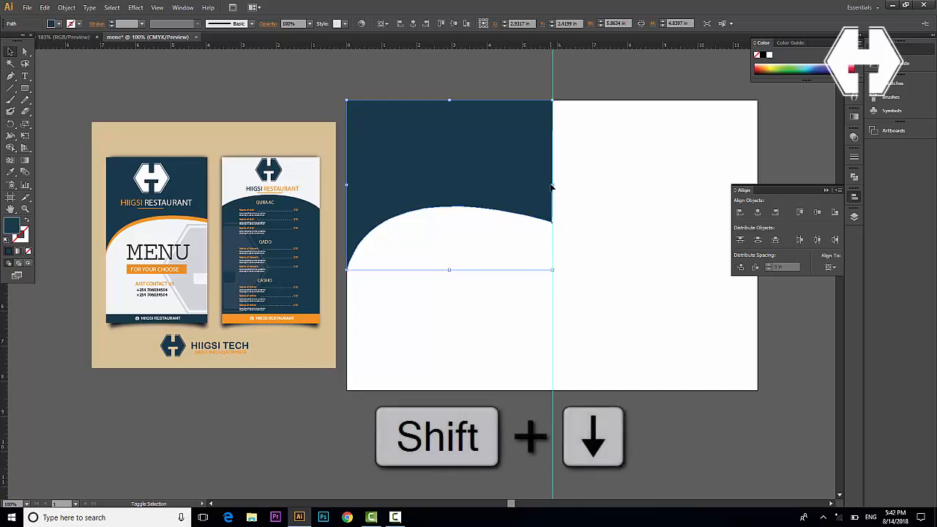
key("shift+Down")
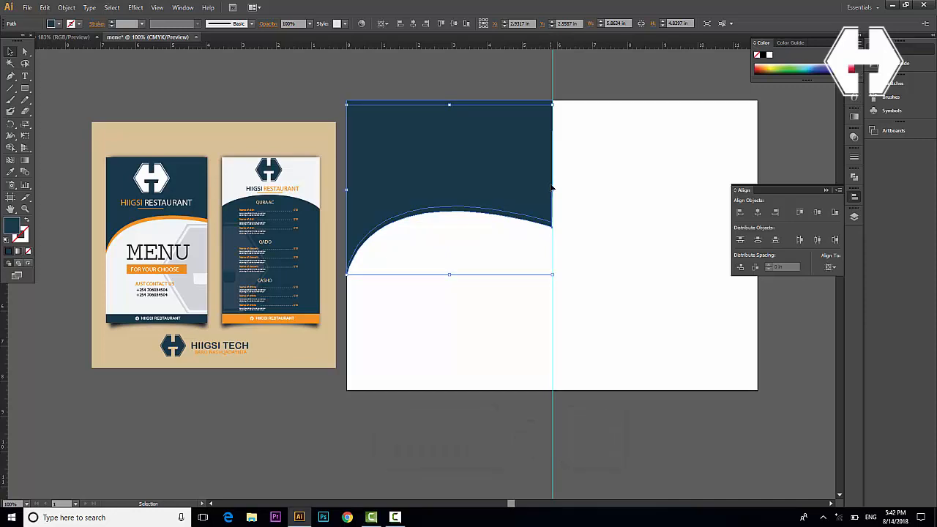
key("i")
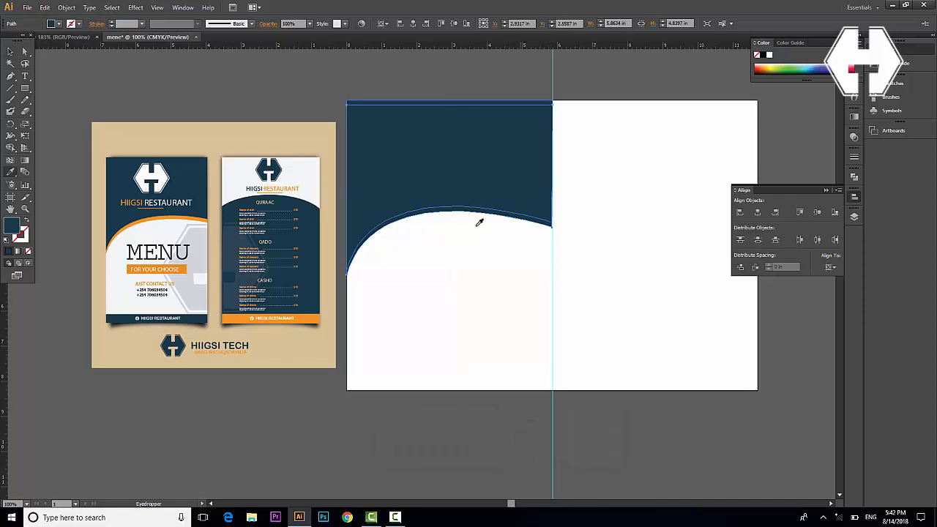
left_click(308, 319)
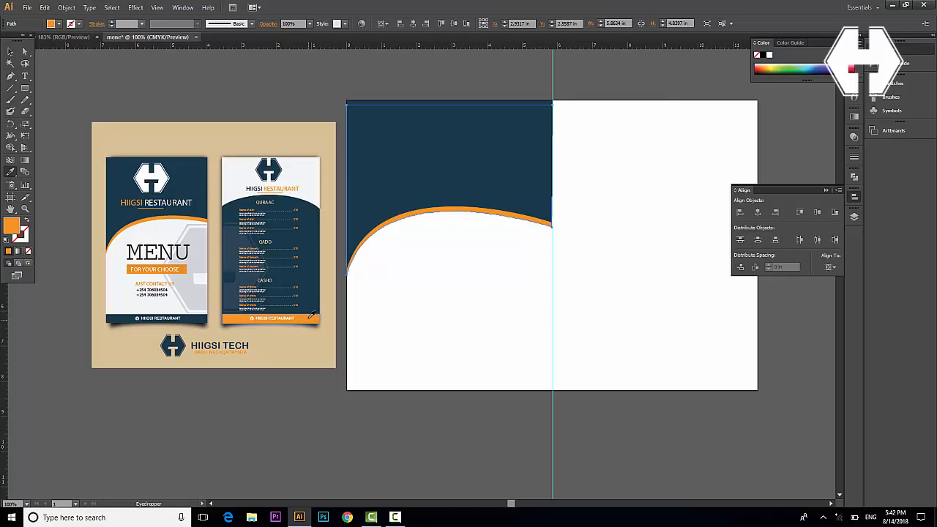
key("v")
left_click(57, 25)
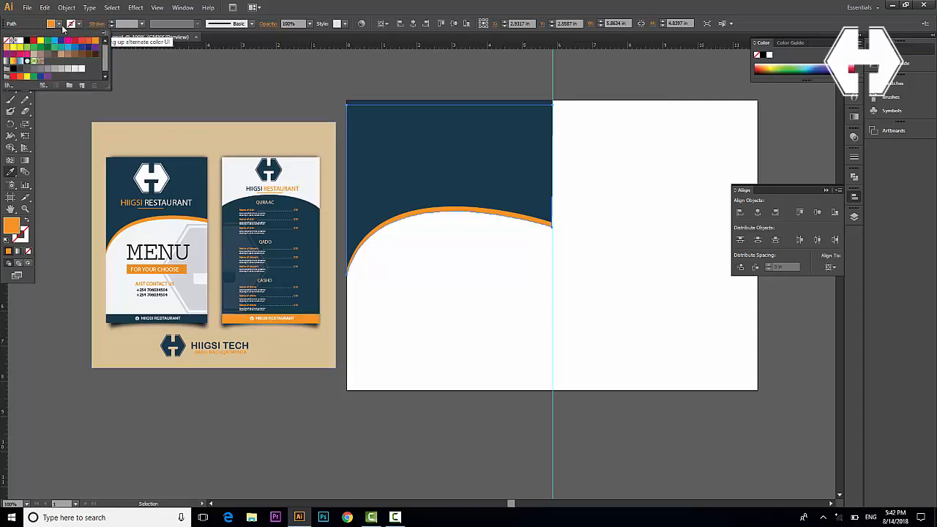
left_click(10, 116)
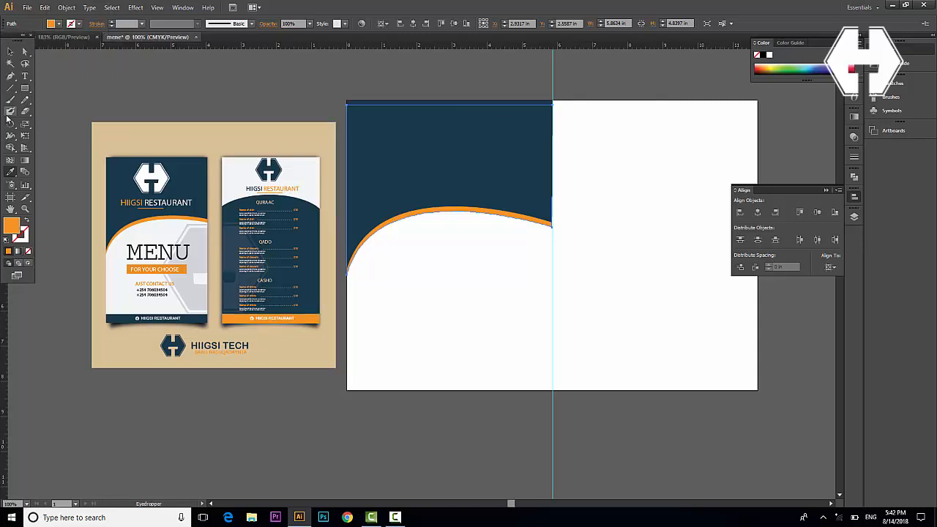
left_click(10, 54)
left_click(412, 358)
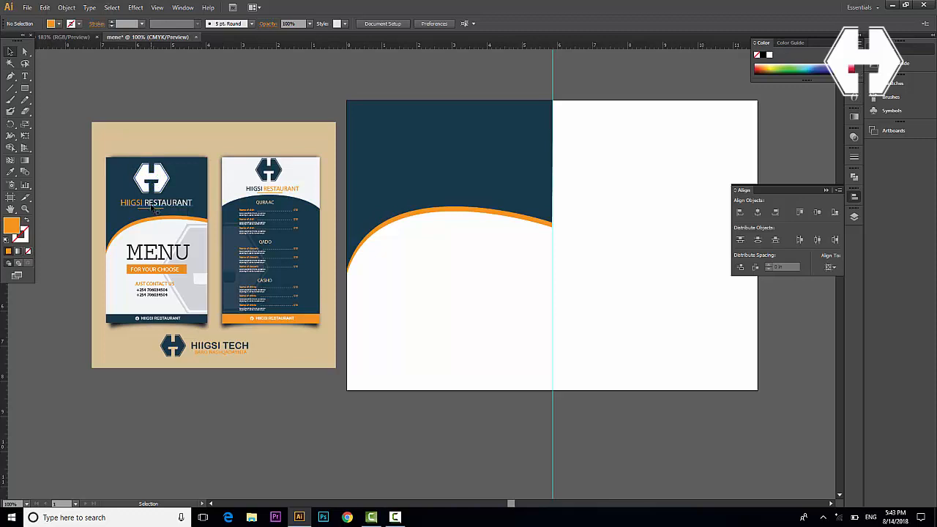
Open the logo image 'profile hiigsi tech.png' in its own document
left_click(27, 7)
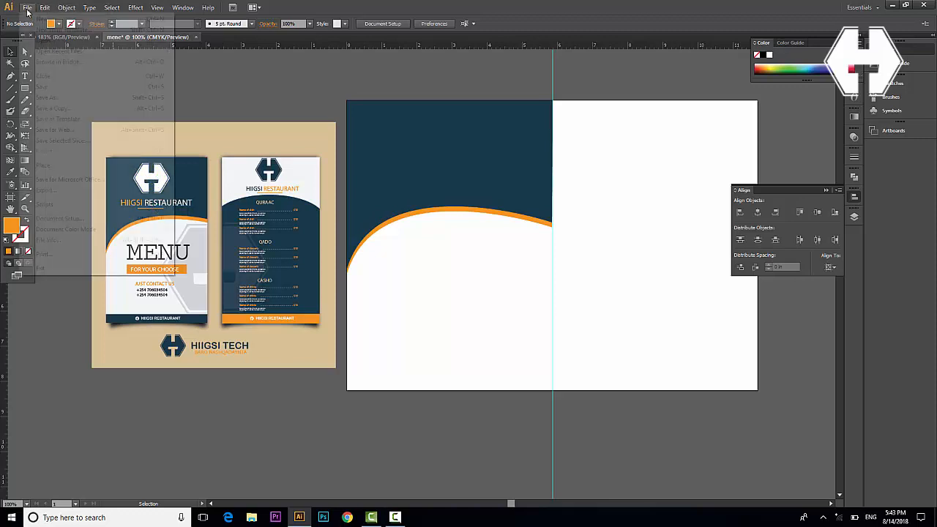
left_click(55, 40)
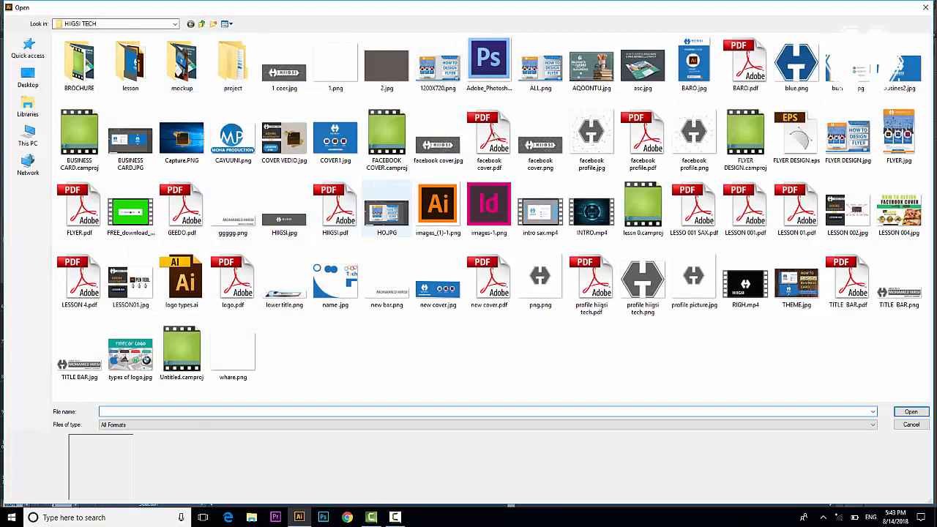
left_click(651, 291)
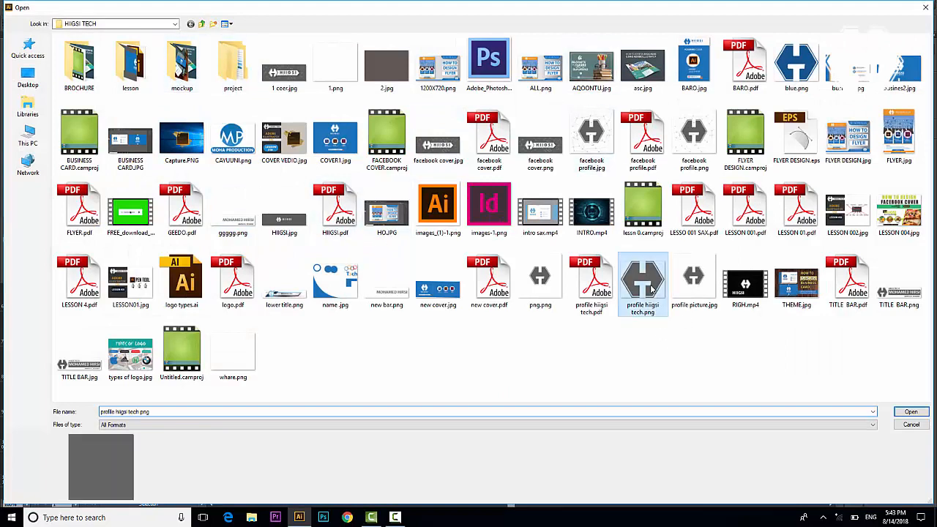
left_click(911, 411)
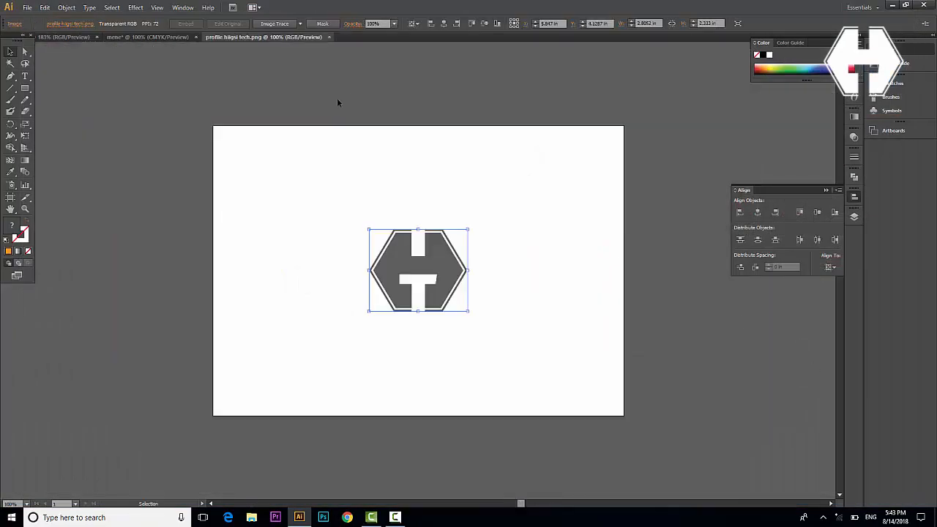
Image Trace and expand the logo, ungroup it, and select all its pieces
left_click(270, 24)
left_click(238, 23)
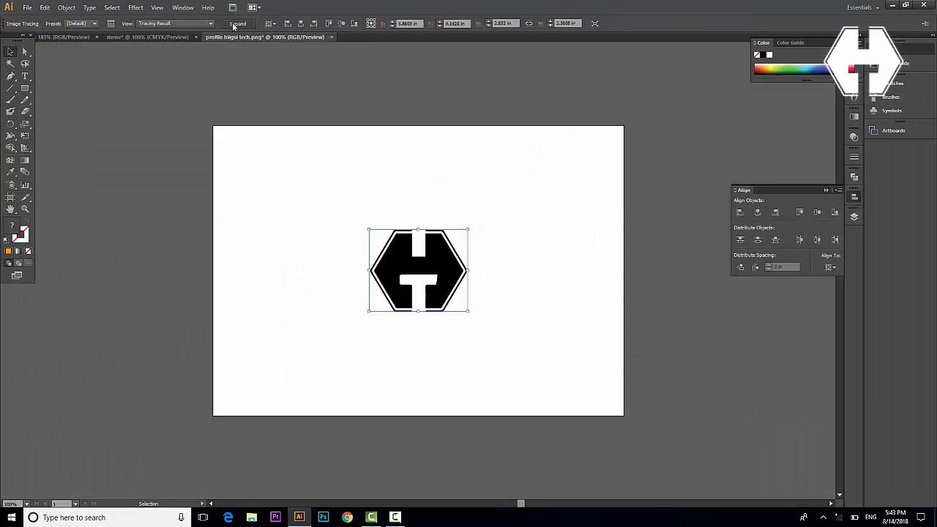
right_click(427, 264)
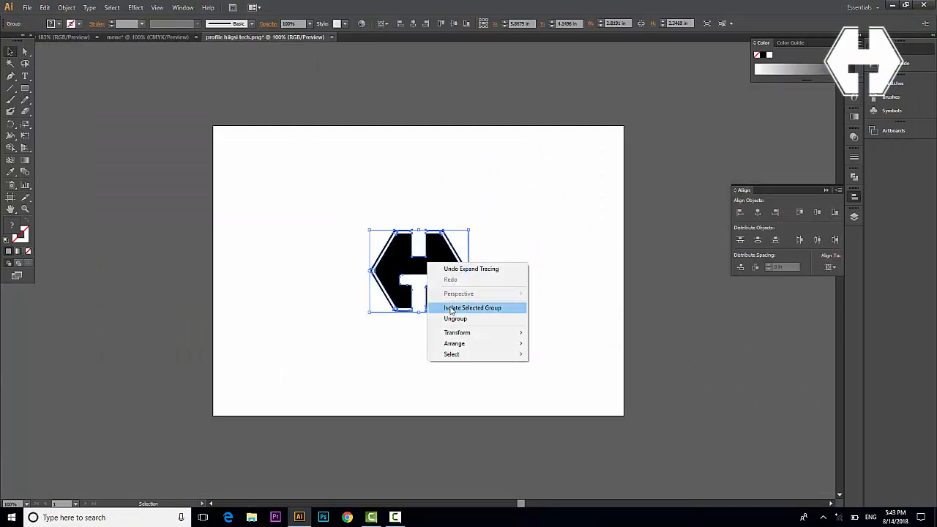
left_click(454, 327)
left_click(494, 307)
left_click(434, 283)
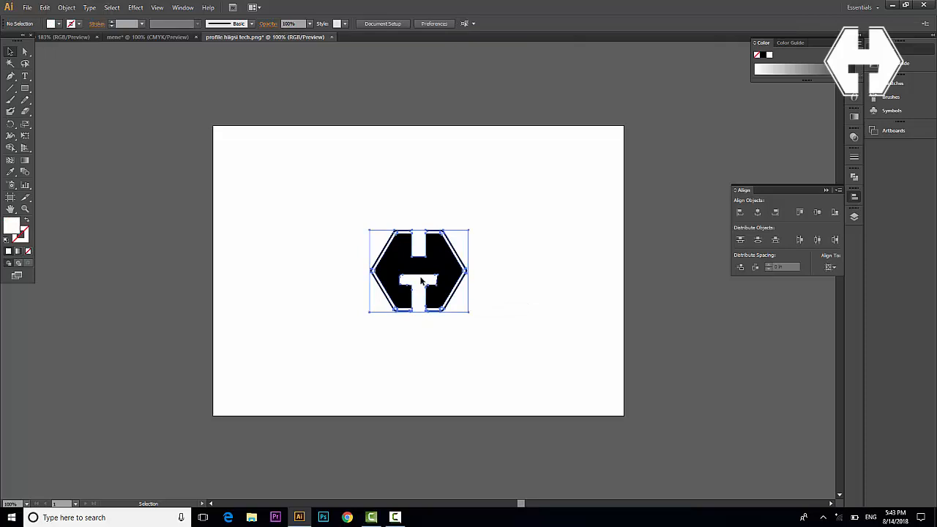
left_click(450, 330)
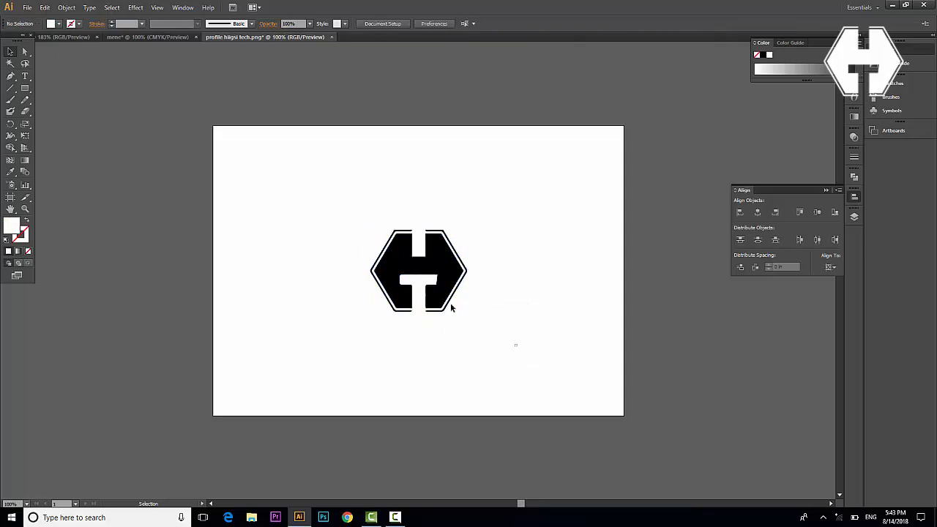
left_click_drag(517, 345, 351, 199)
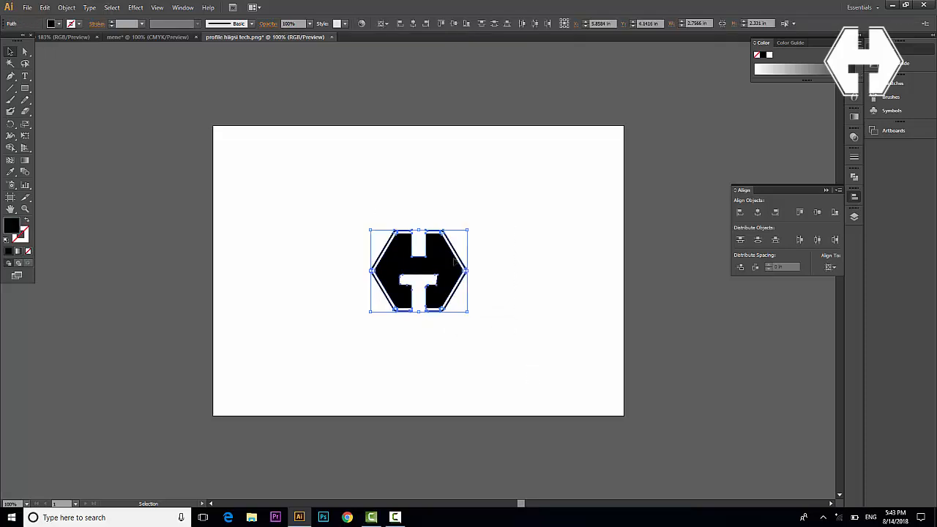
right_click(449, 258)
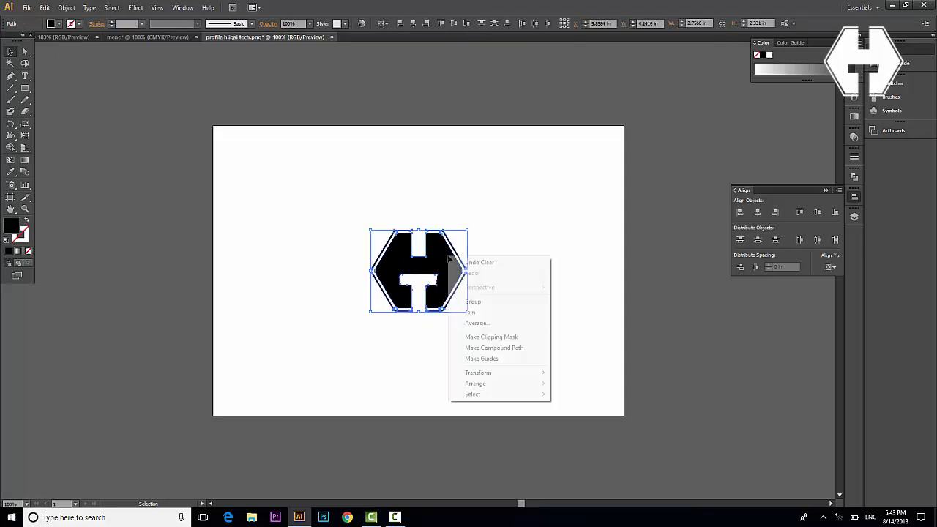
Group the logo pieces, move them onto the navy back panel, and scale them down
left_click(473, 301)
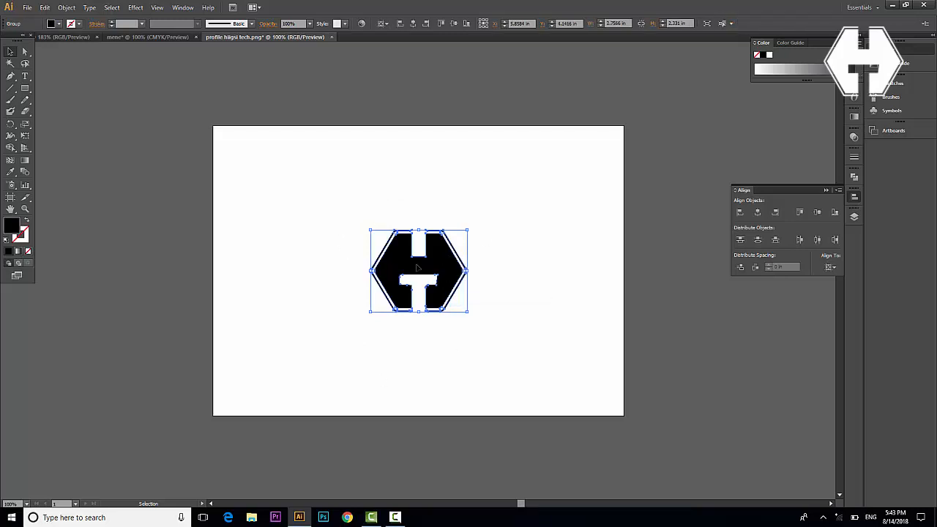
left_click_drag(418, 268, 302, 109)
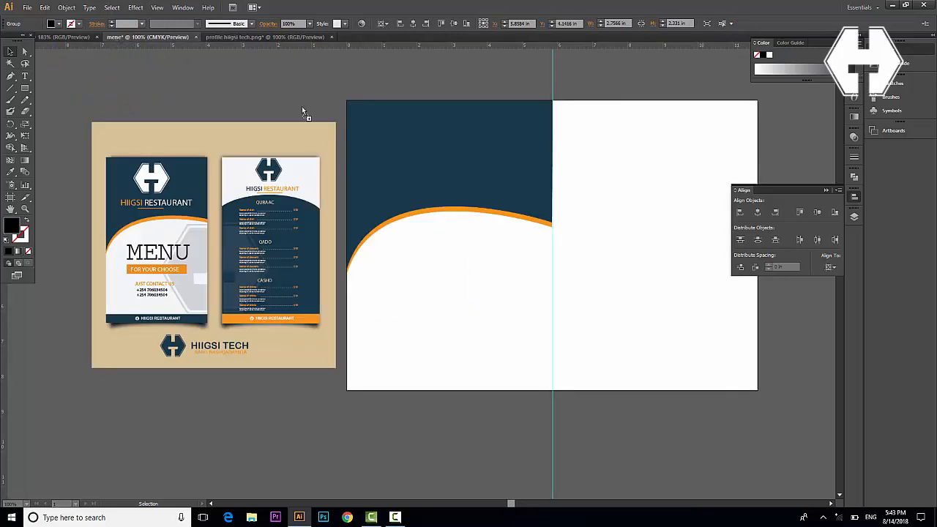
left_click_drag(439, 138, 439, 138)
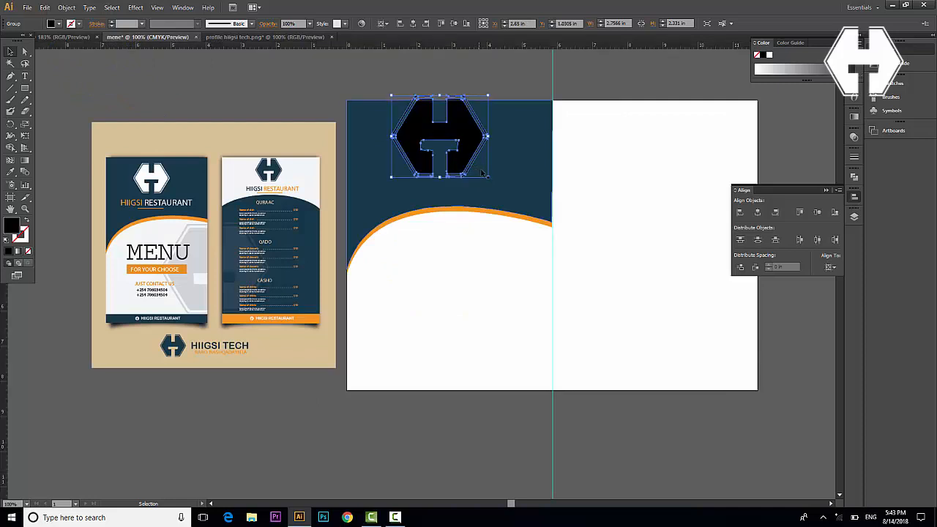
left_click_drag(489, 178, 472, 163)
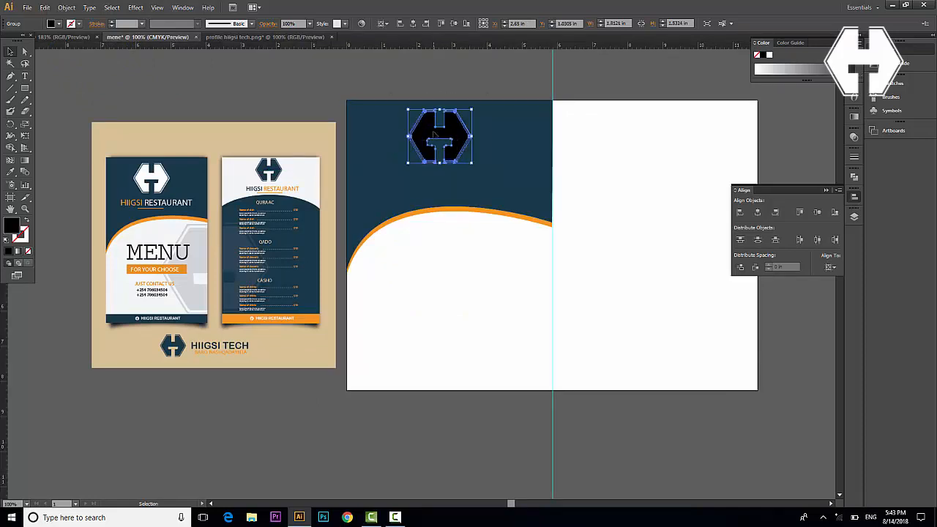
Recolour the logo white by sampling the white area below the curve
key("i")
left_click(396, 232)
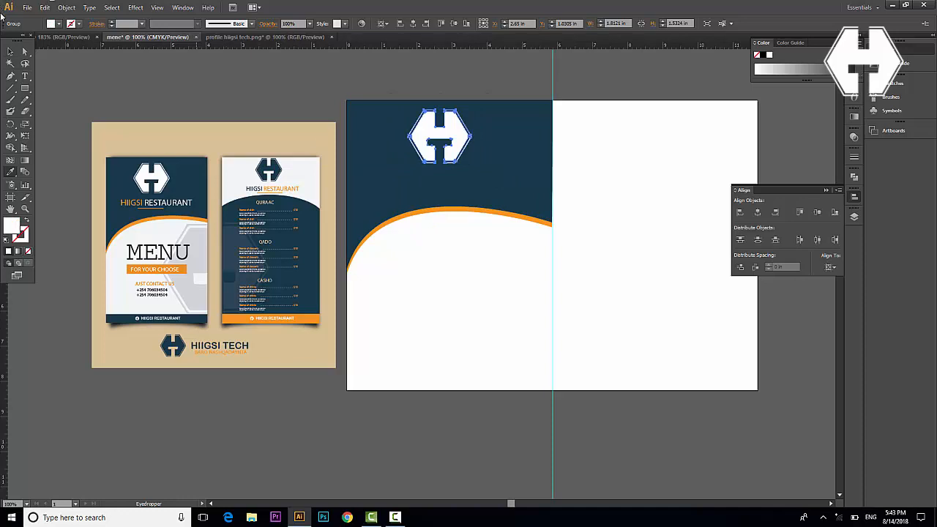
left_click(10, 52)
left_click(454, 298)
left_click(444, 135)
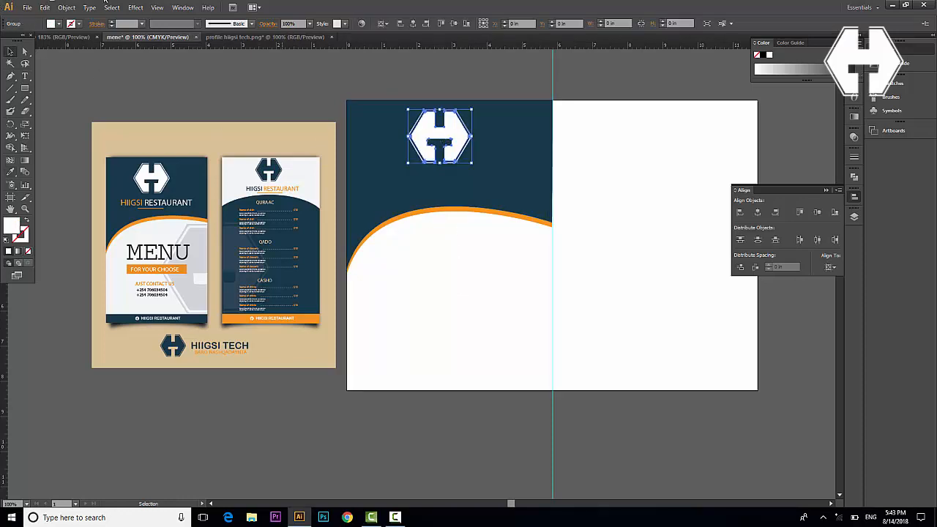
left_click(58, 24)
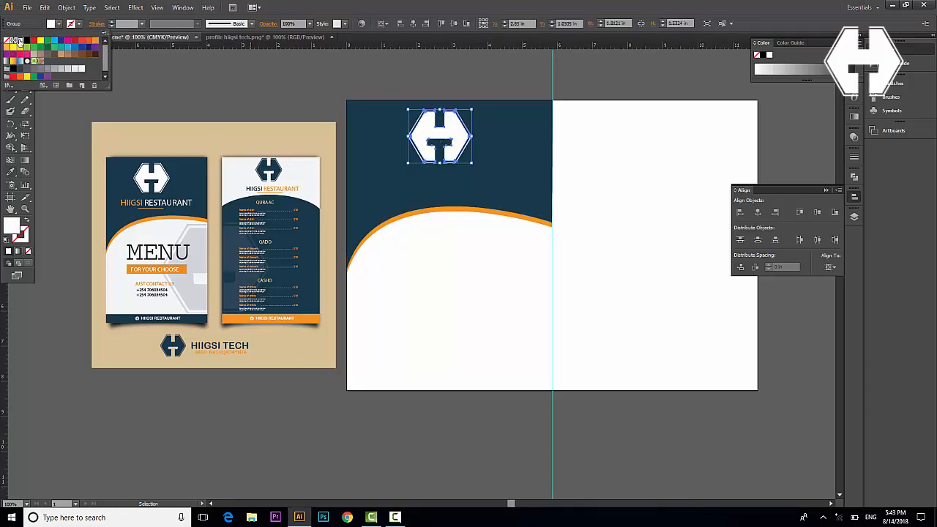
left_click(445, 324)
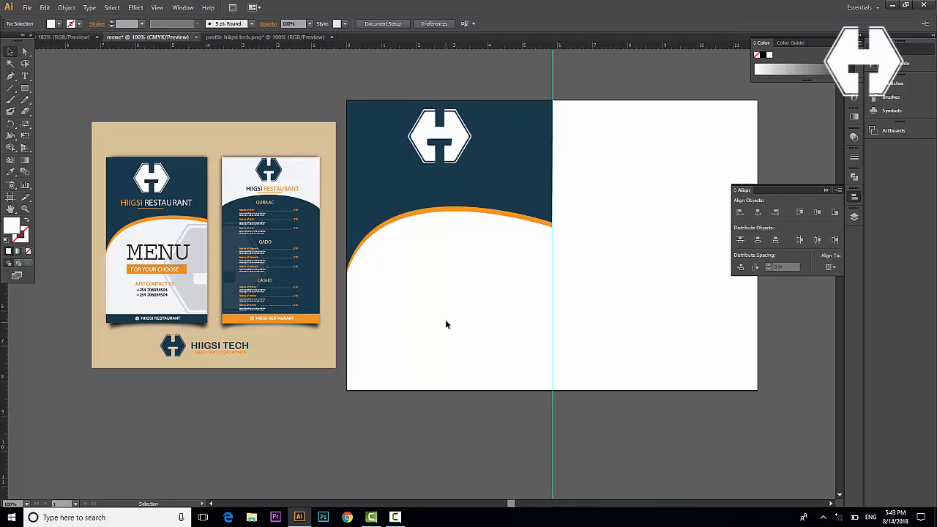
Add the title 'HIIGSI RESTAURANT' below the logo and set it to 34 pt
left_click(25, 76)
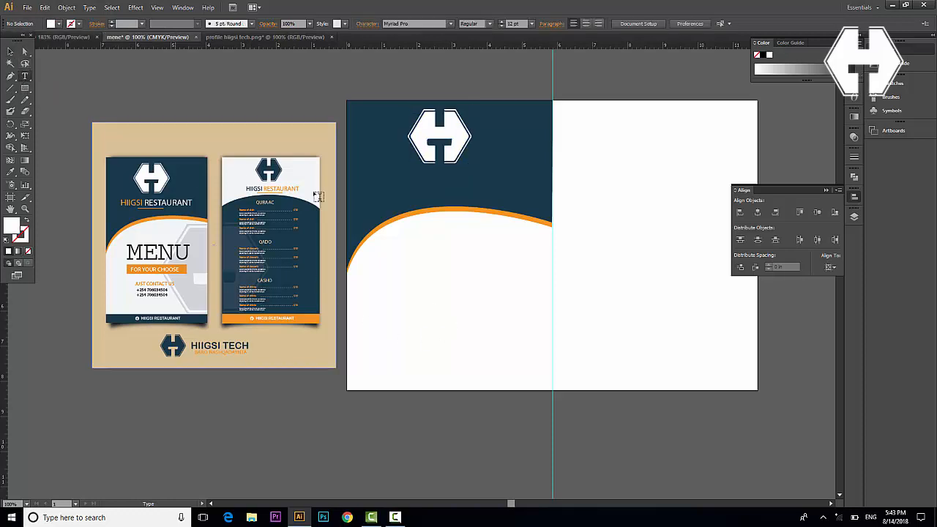
left_click(374, 183)
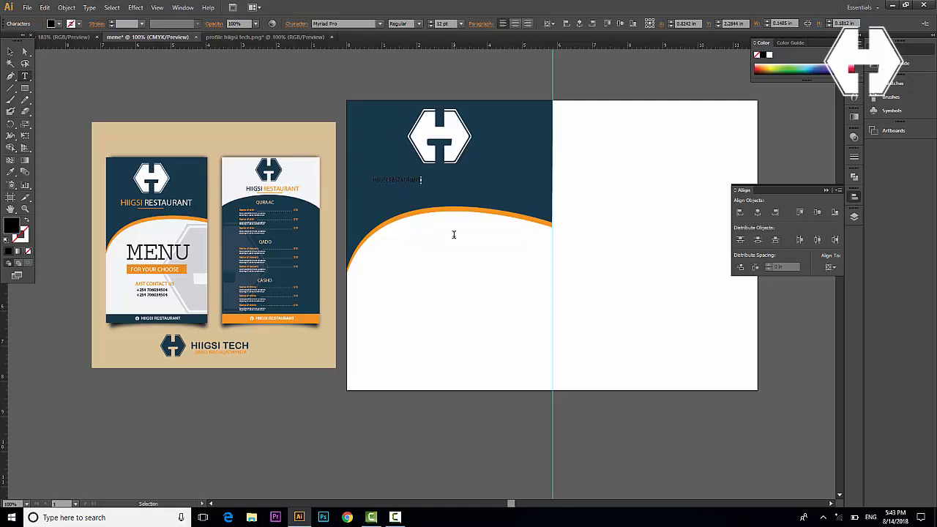
key("ctrl+a")
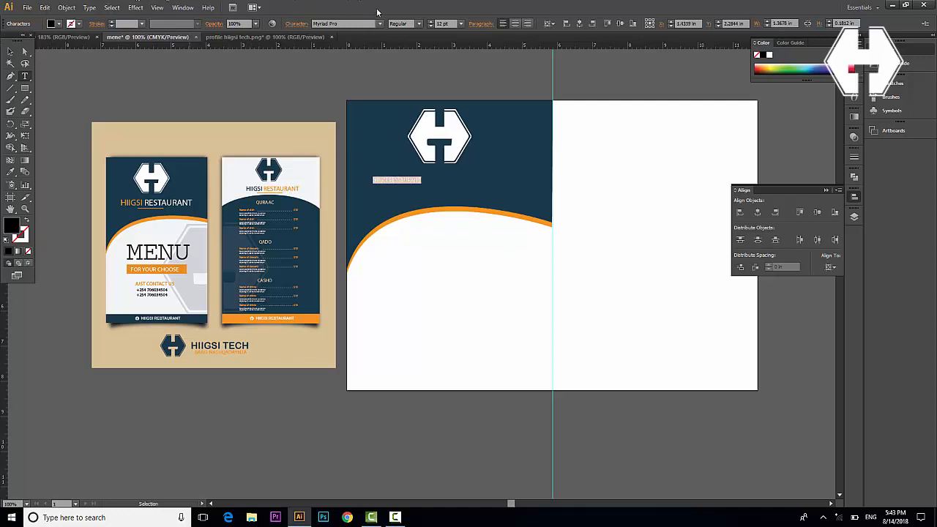
left_click(430, 20)
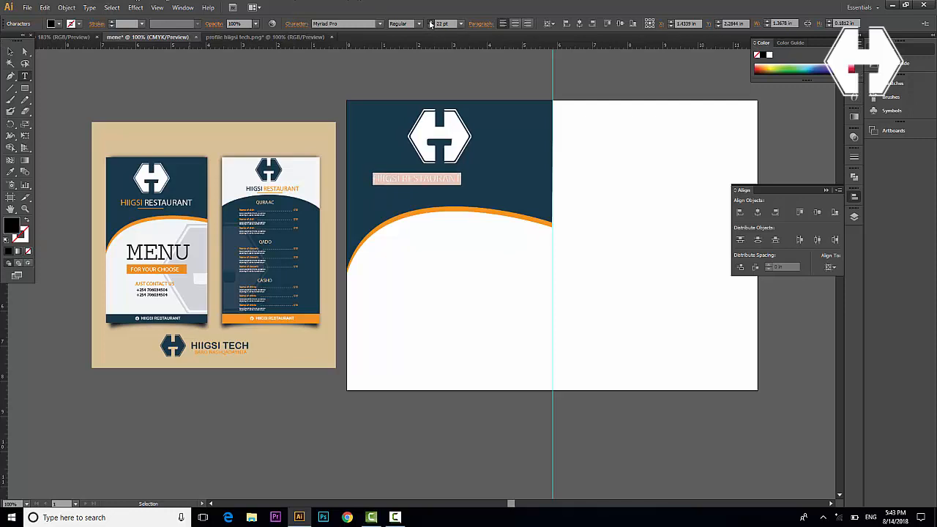
left_click(430, 21)
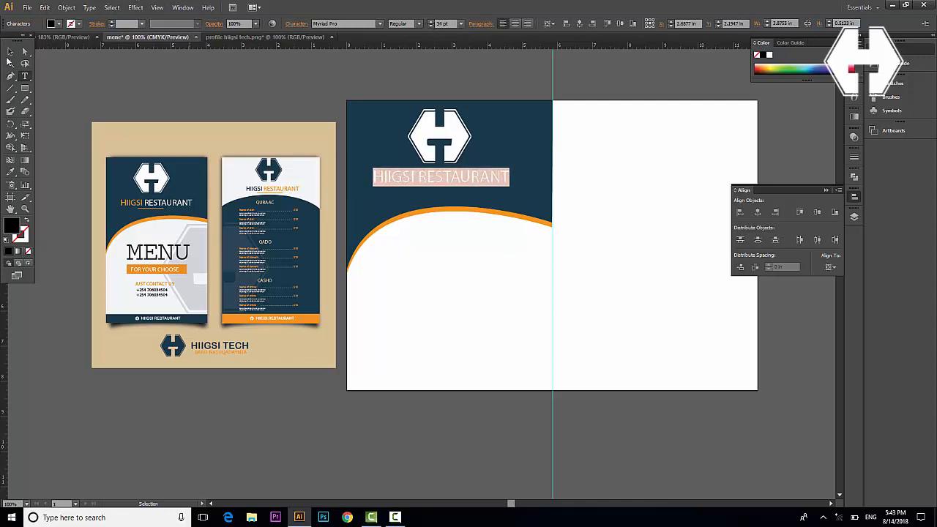
left_click(10, 52)
Colour the word HIIGSI with the orange sampled from the curve
double_click(422, 176)
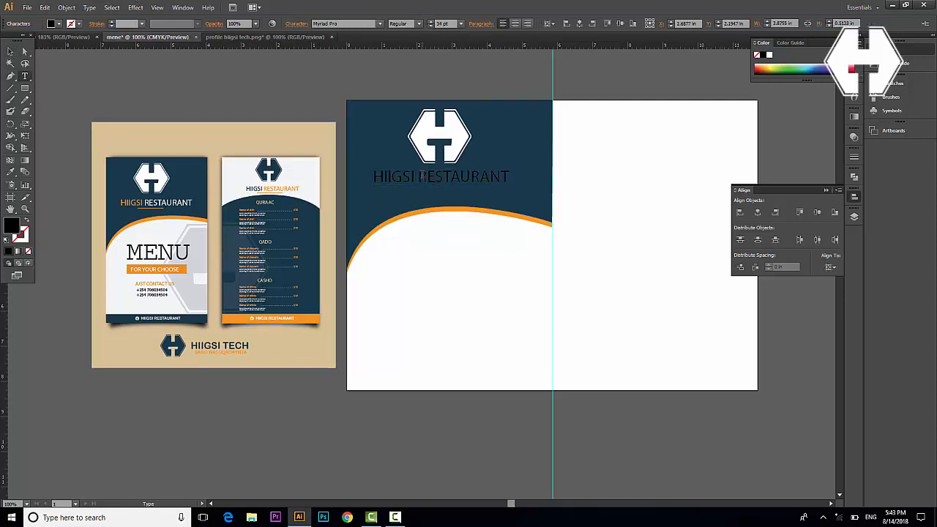
left_click_drag(419, 176, 372, 176)
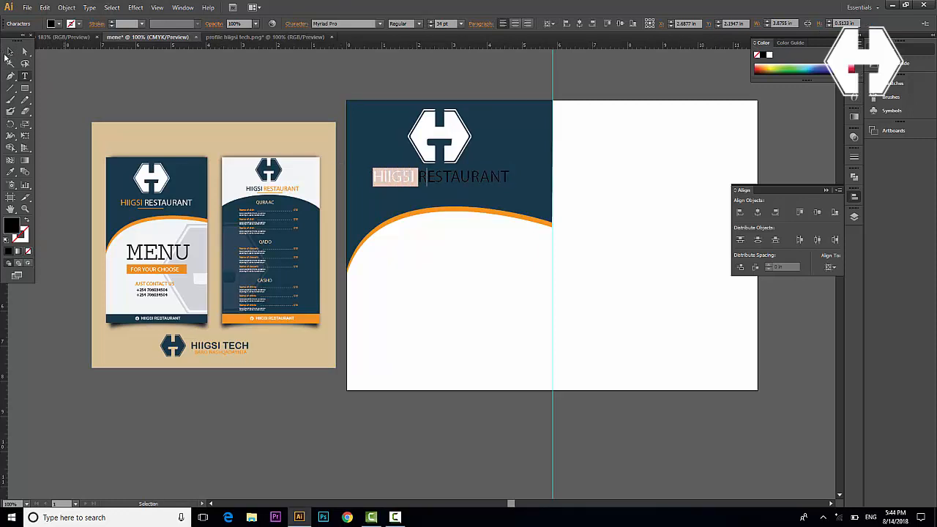
left_click(11, 171)
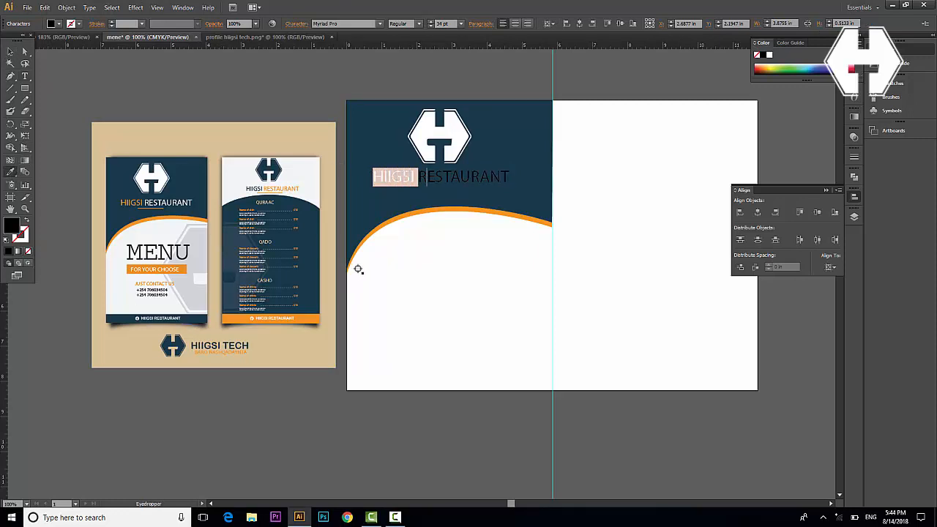
left_click(397, 215)
left_click(10, 52)
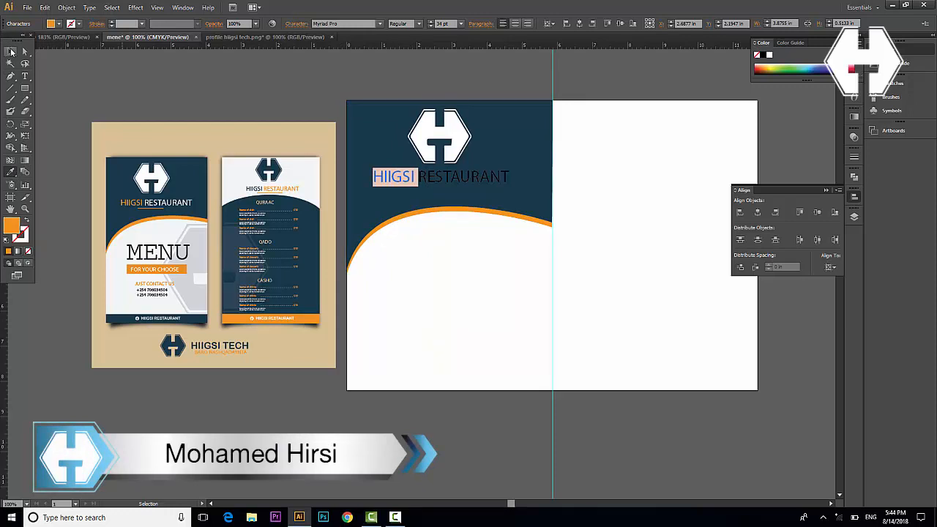
Make the word RESTAURANT white from the fill swatches
double_click(413, 176)
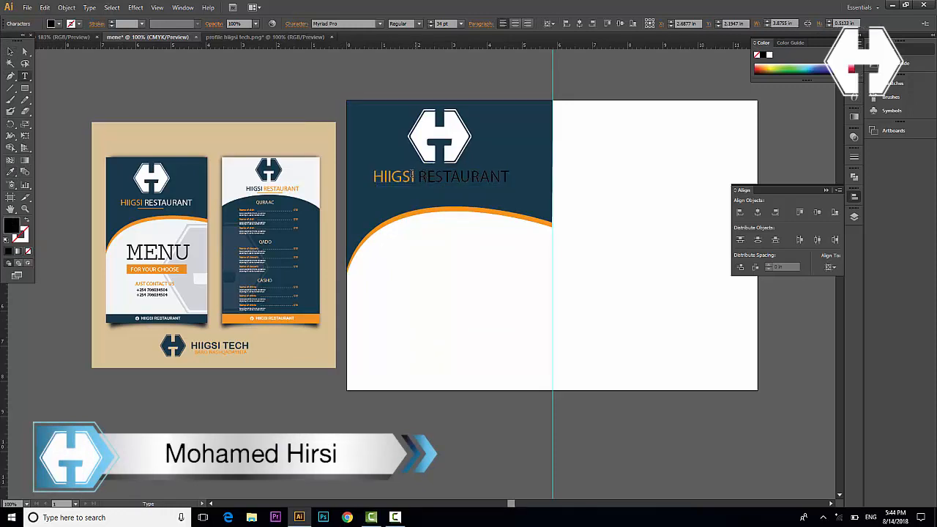
left_click_drag(418, 176, 510, 177)
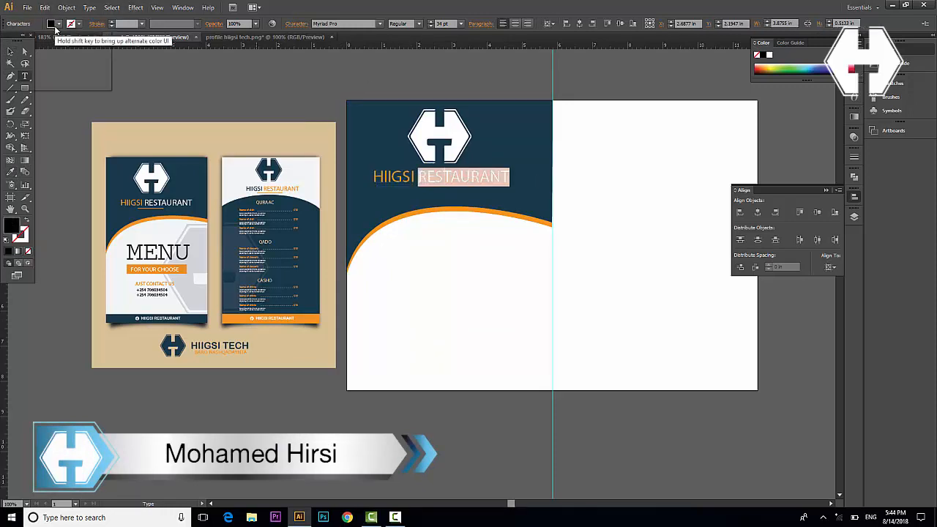
left_click(58, 24)
left_click(21, 40)
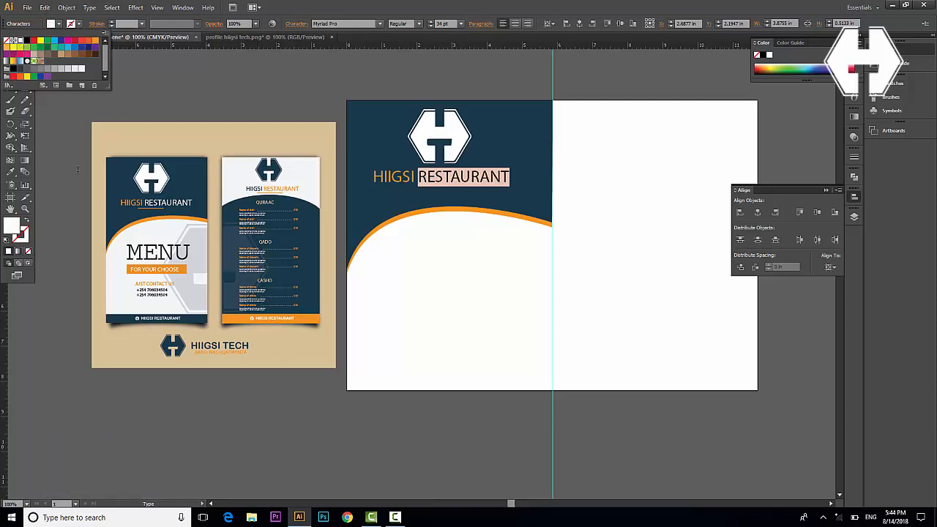
left_click(2, 145)
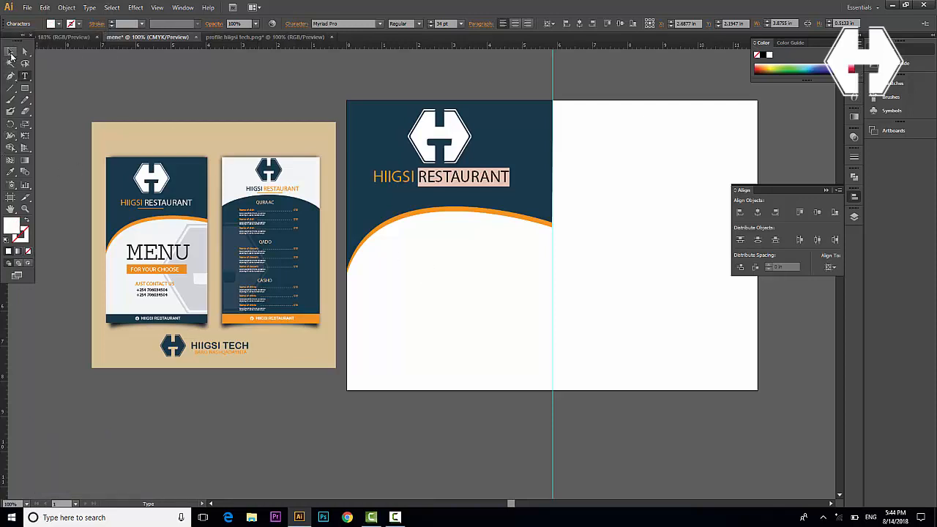
left_click(11, 52)
left_click(378, 251)
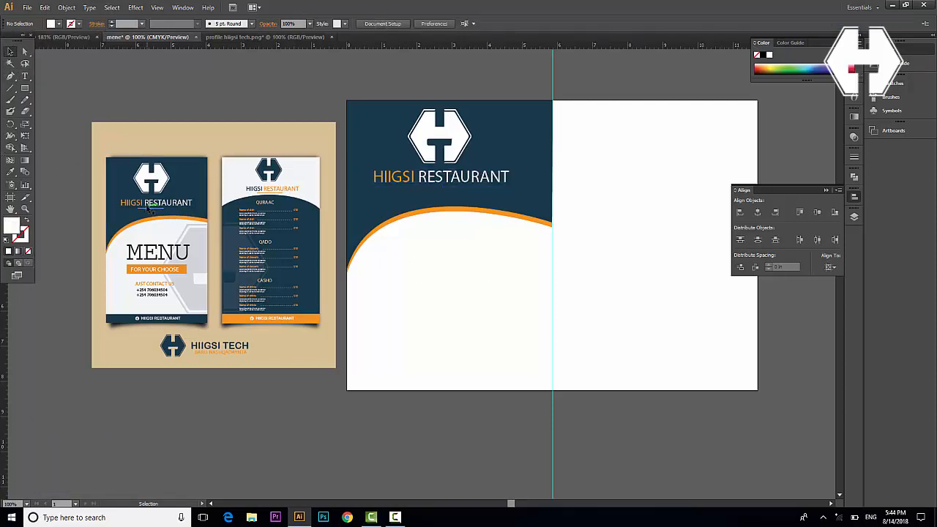
Draw a thin rounded-rectangle bar beneath the title and fill it orange
left_click_drag(25, 89, 54, 101)
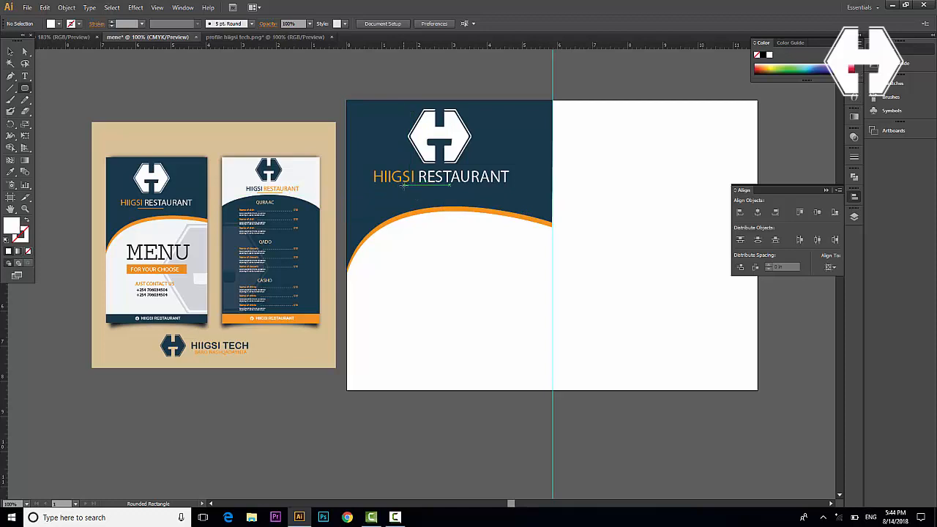
left_click_drag(400, 184, 453, 187)
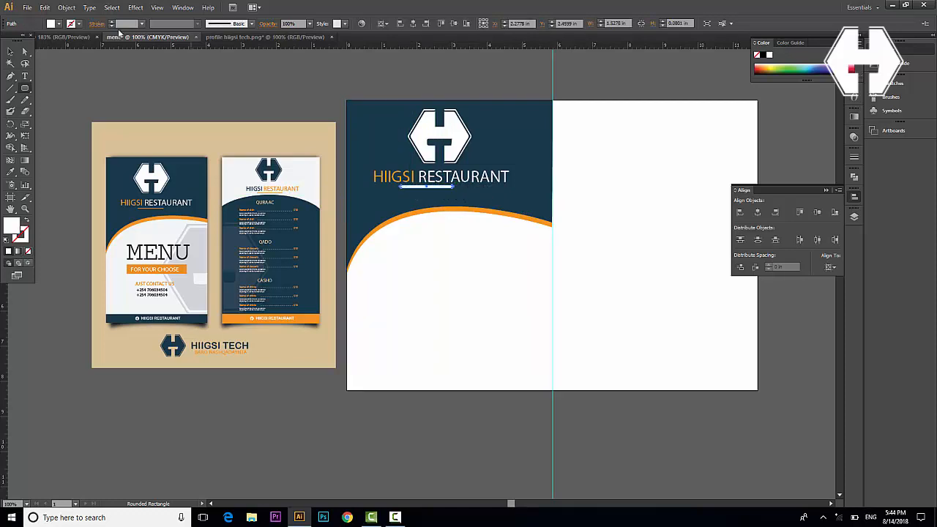
left_click(51, 24)
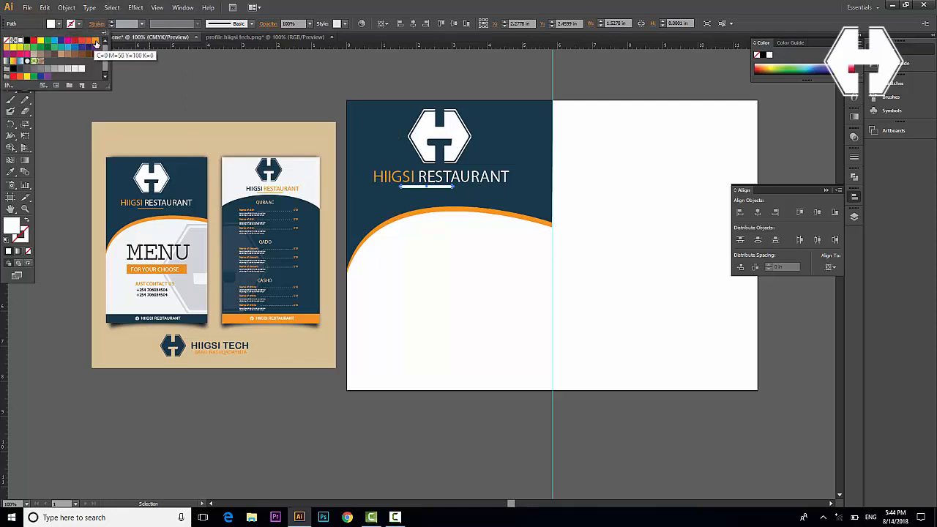
left_click(95, 39)
left_click(10, 52)
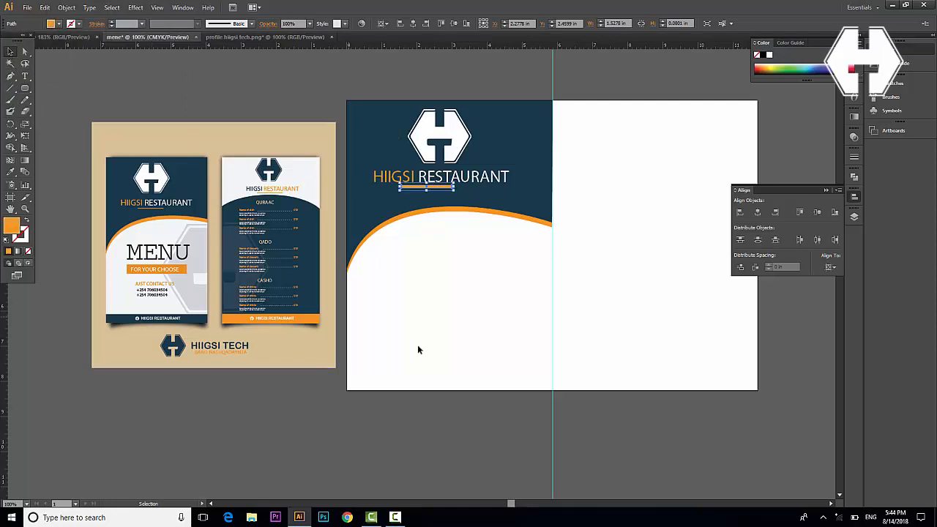
left_click(531, 364)
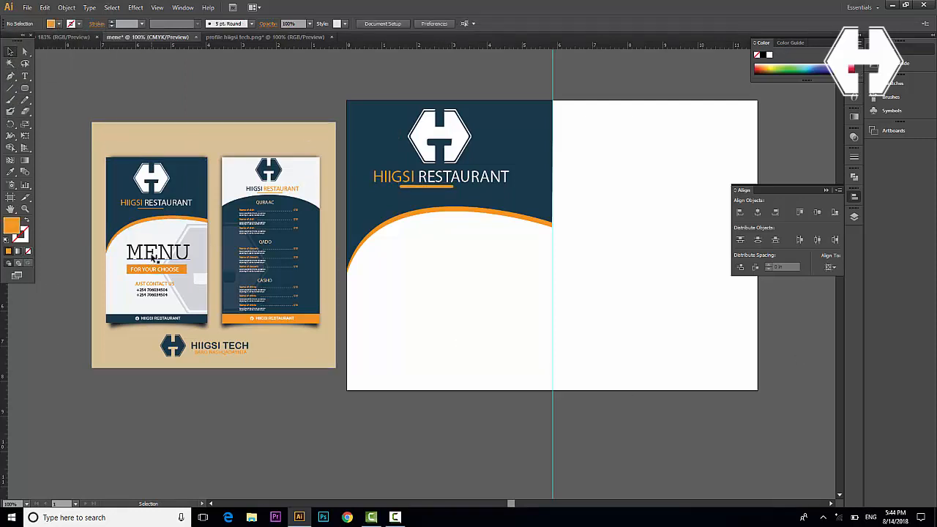
left_click(126, 228)
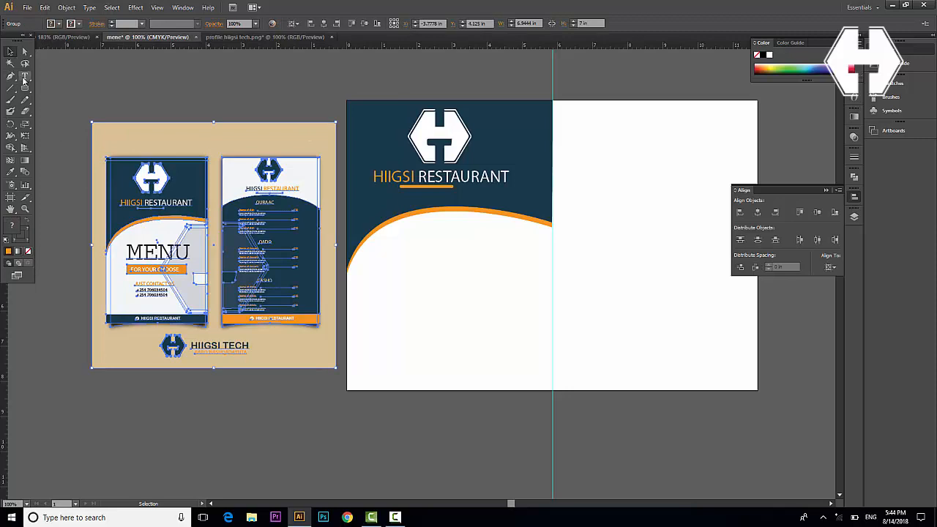
Type MENU on the white area below the arch and enlarge its font size
right_click(144, 267)
left_click(524, 293)
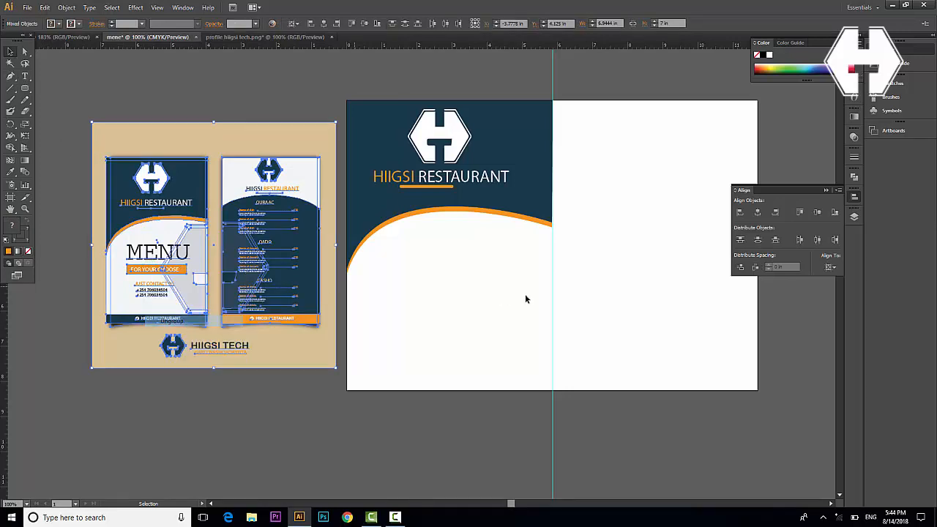
key("t")
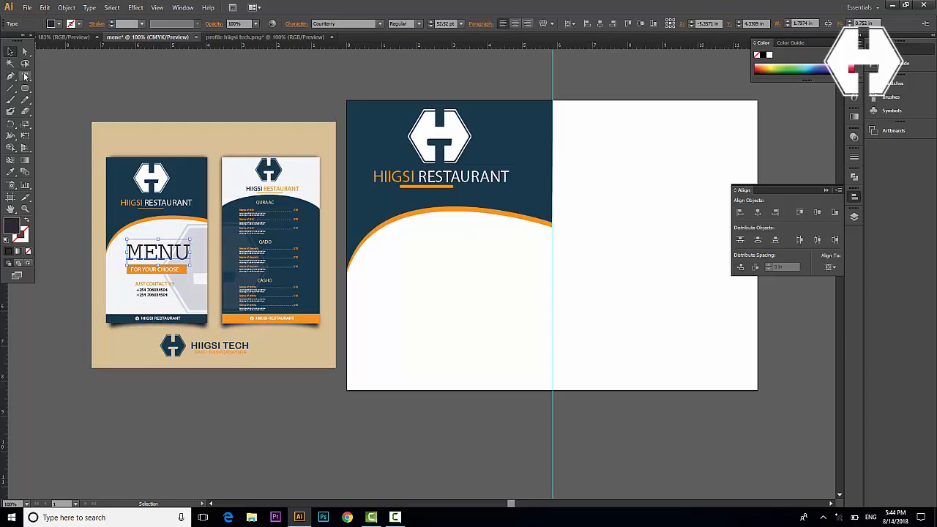
left_click(407, 279)
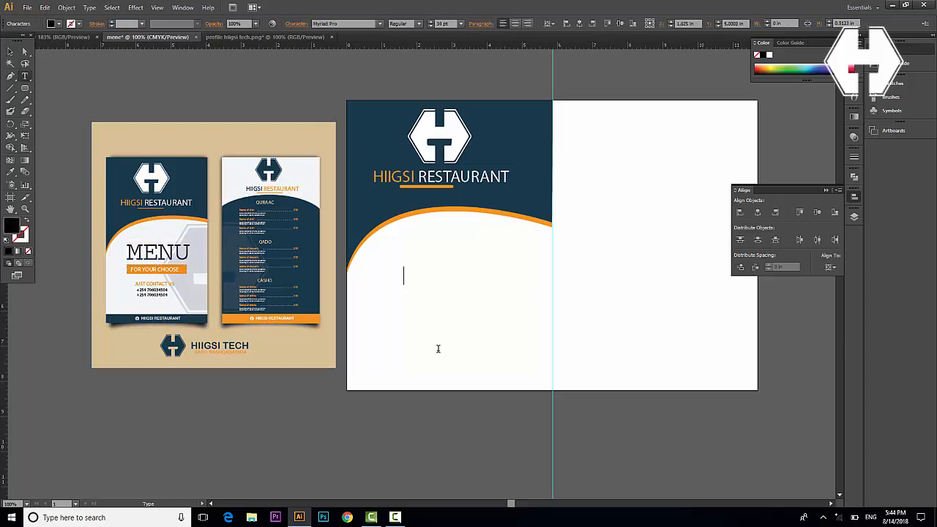
type("MENU")
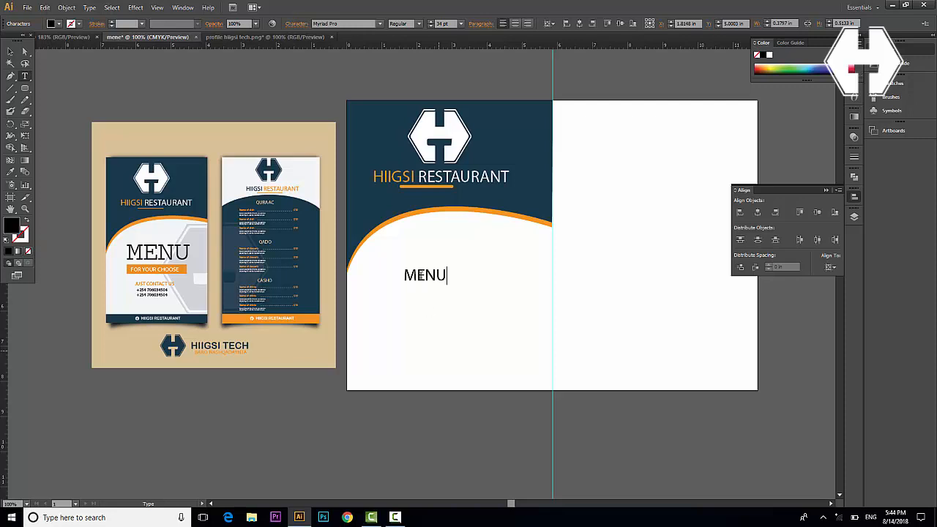
left_click_drag(449, 276, 372, 274)
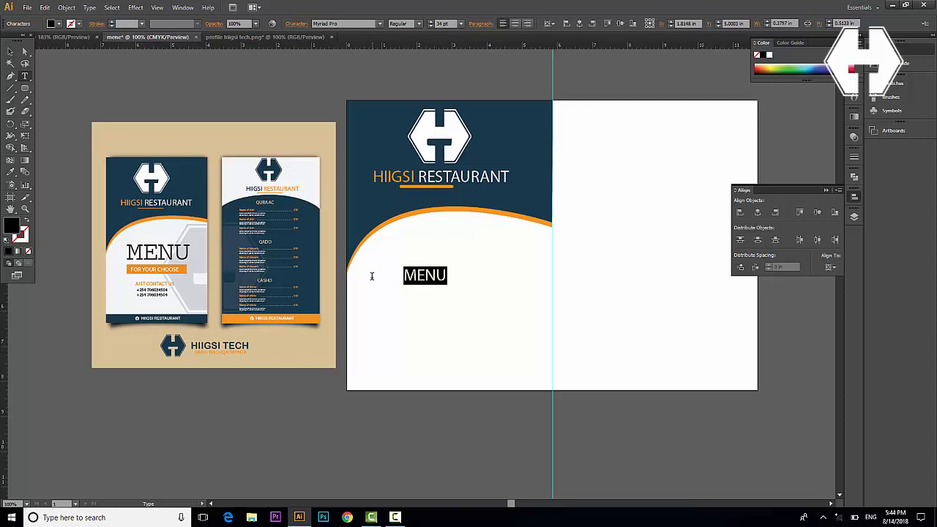
left_click(431, 22)
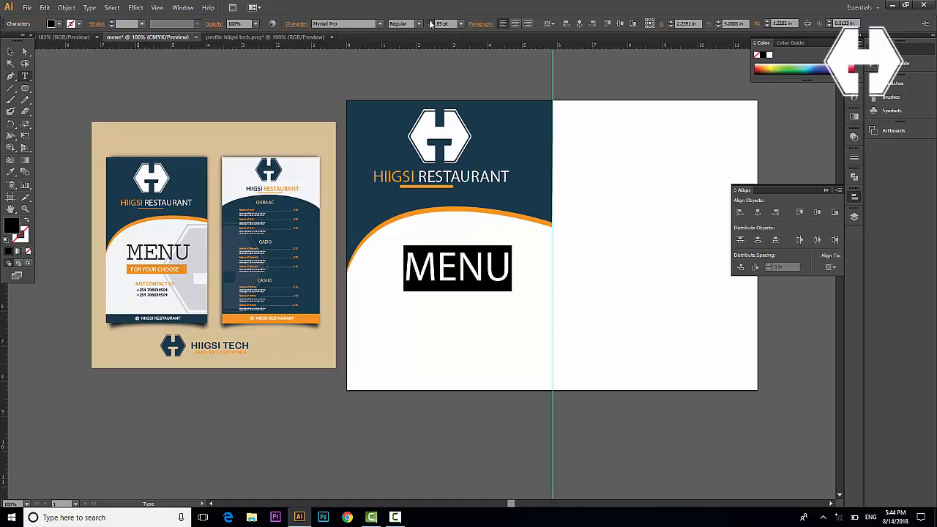
left_click(11, 52)
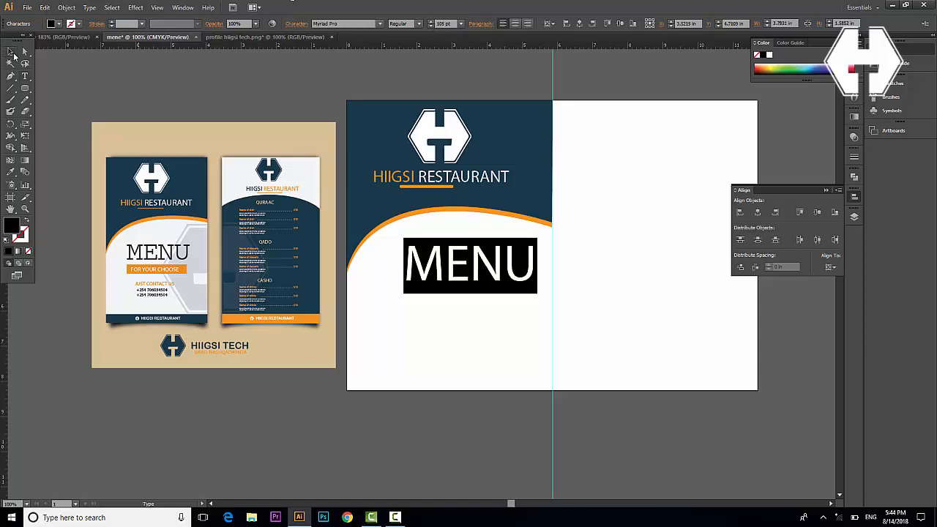
Match MENU to the mockup's serif style, enlarge it to about 86 pt, and position it below the arch
left_click_drag(488, 272, 478, 275)
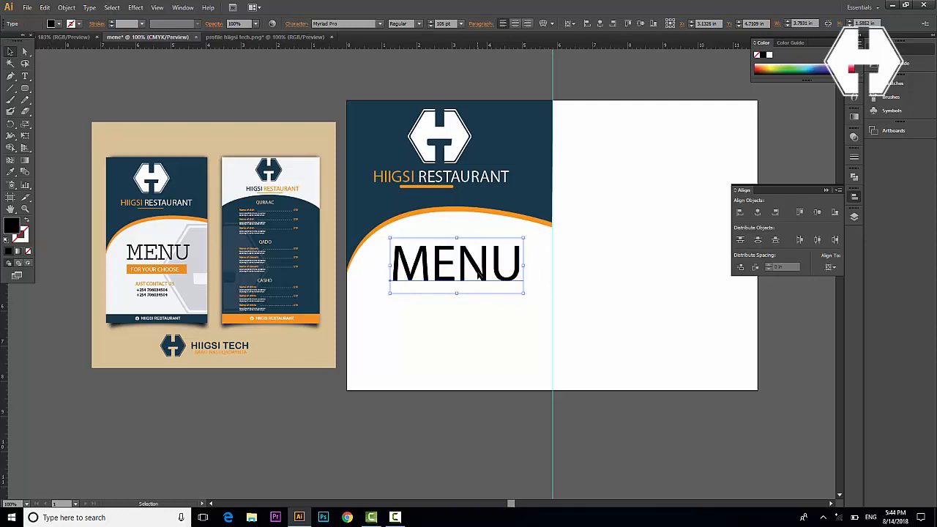
key("i")
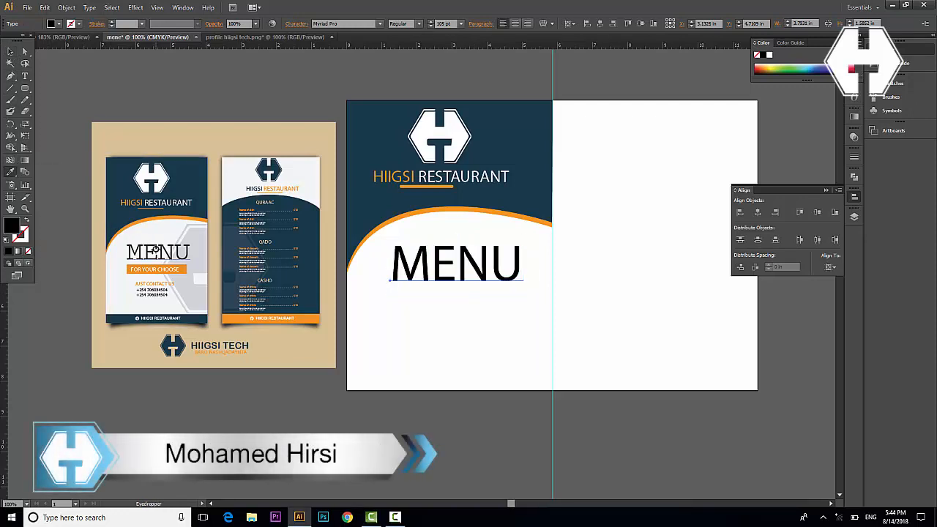
left_click(148, 251)
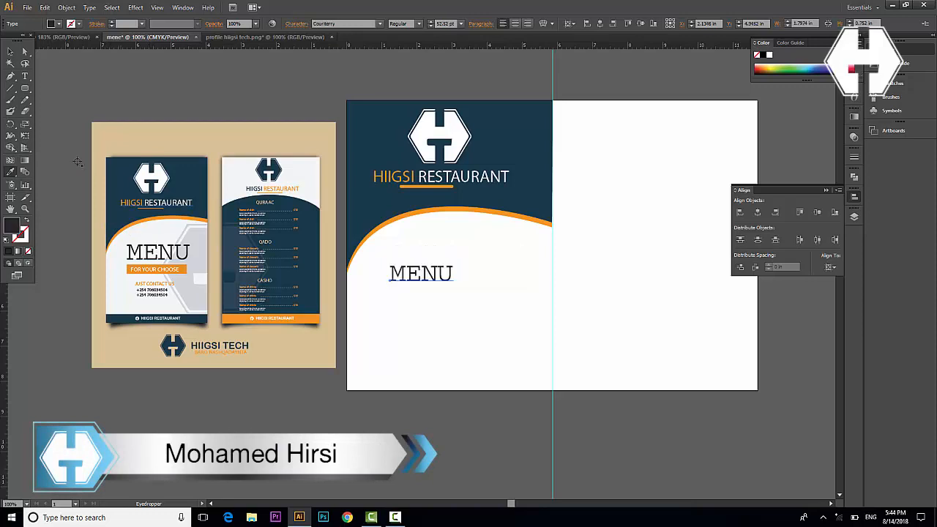
left_click(10, 52)
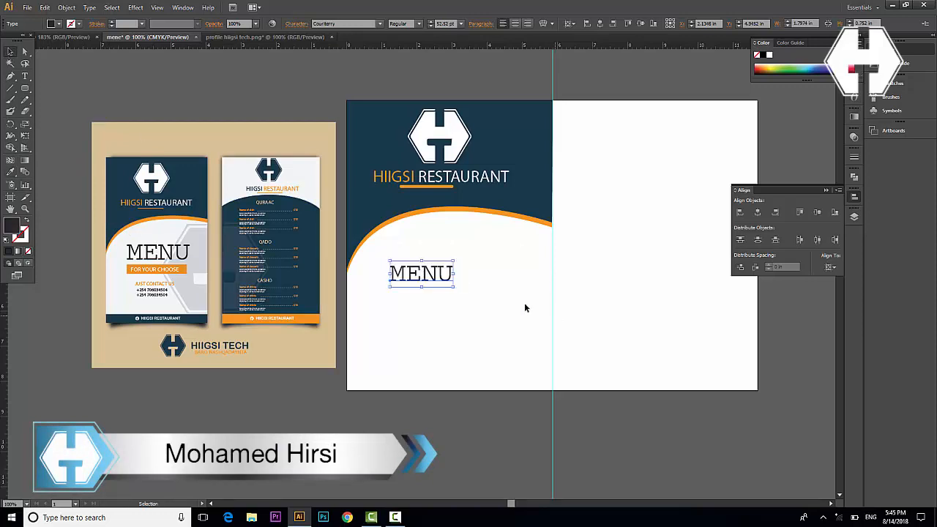
left_click_drag(454, 286, 475, 297)
left_click_drag(421, 273, 448, 265)
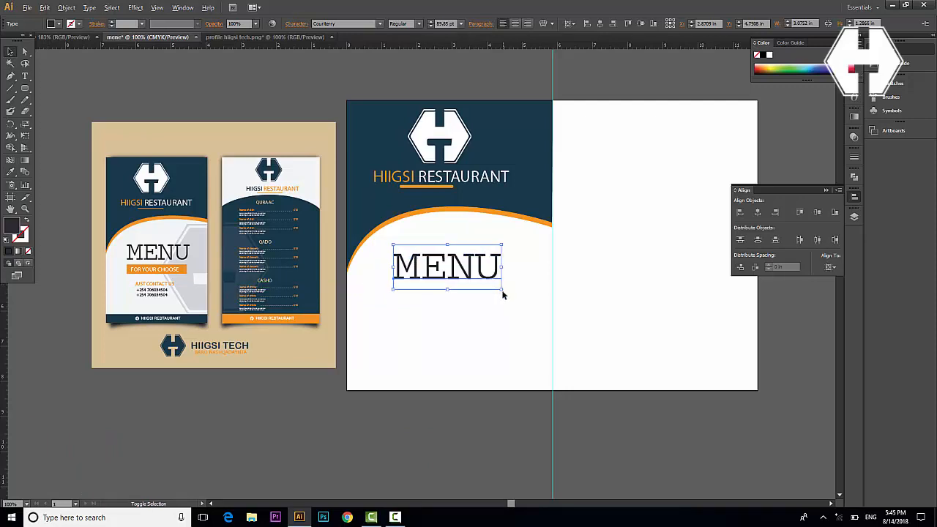
left_click_drag(502, 290, 507, 294)
left_click(458, 313)
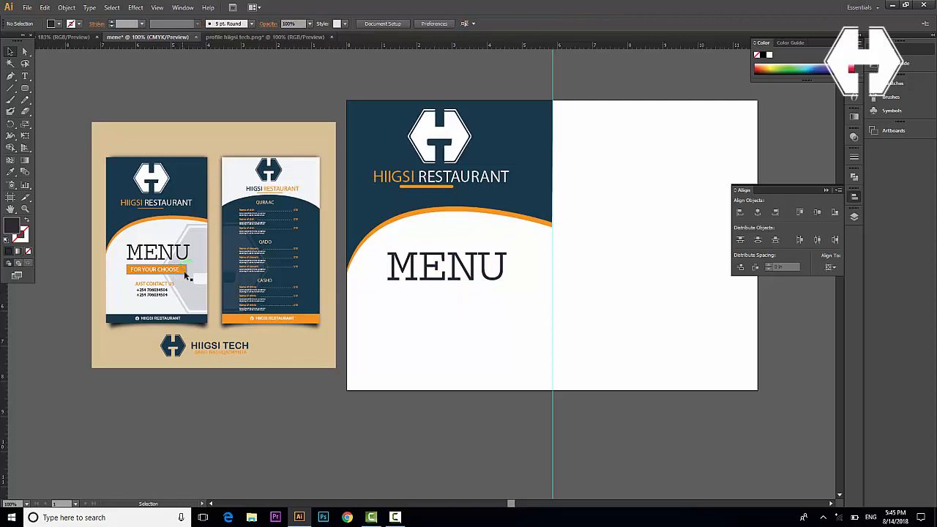
left_click(25, 88)
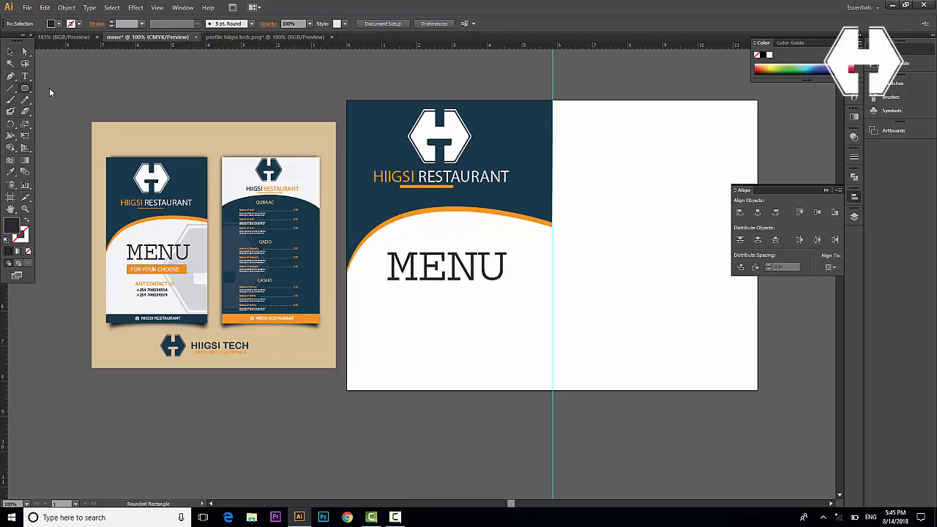
Draw a slim bar under MENU, fill it with the reference orange, and trim its left side to fit
key("m")
left_click_drag(380, 297, 503, 313)
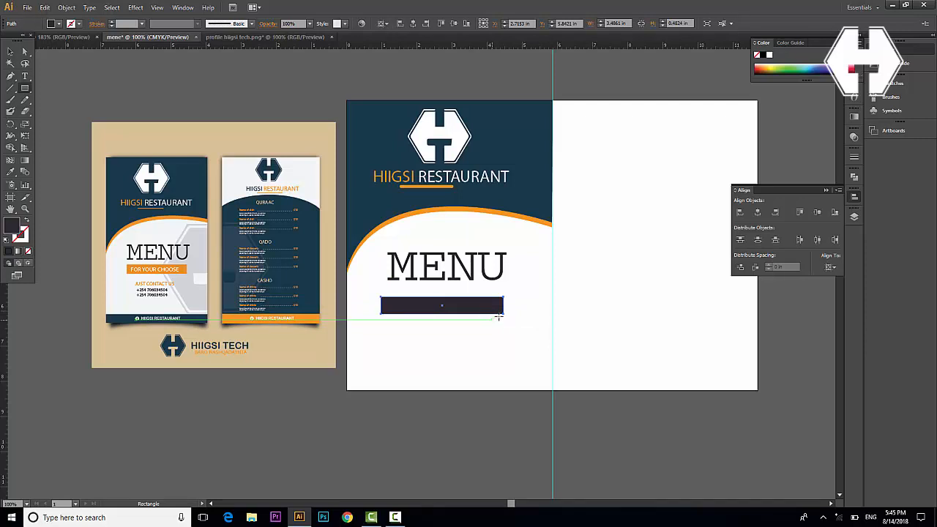
left_click(9, 53)
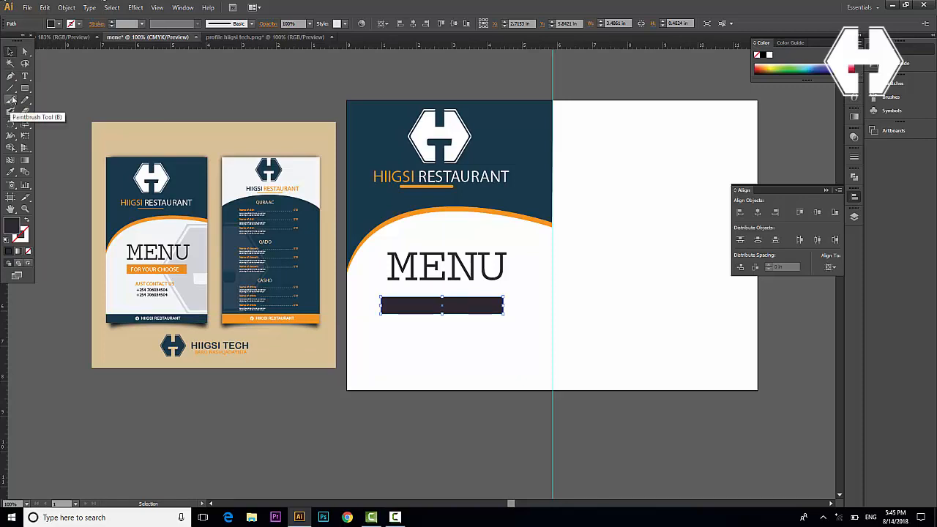
key("i")
left_click(308, 320)
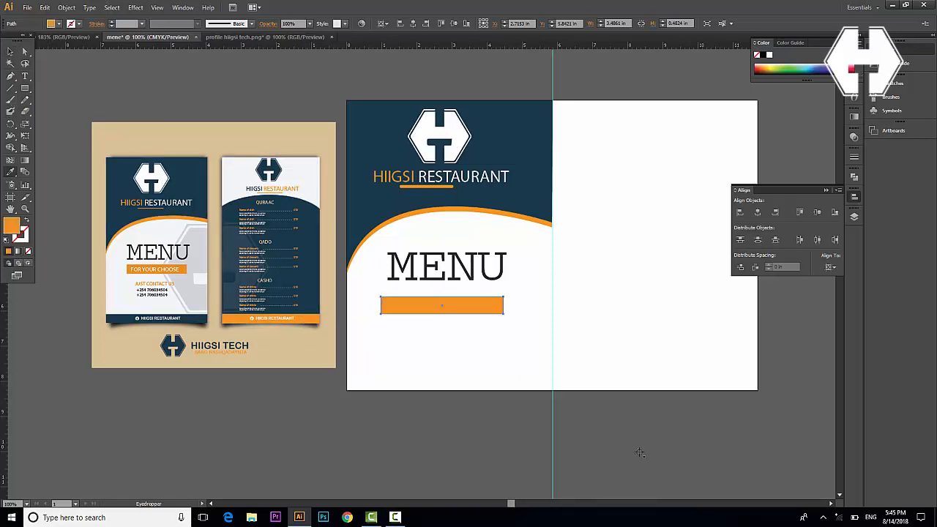
left_click(9, 52)
left_click_drag(380, 306, 431, 296)
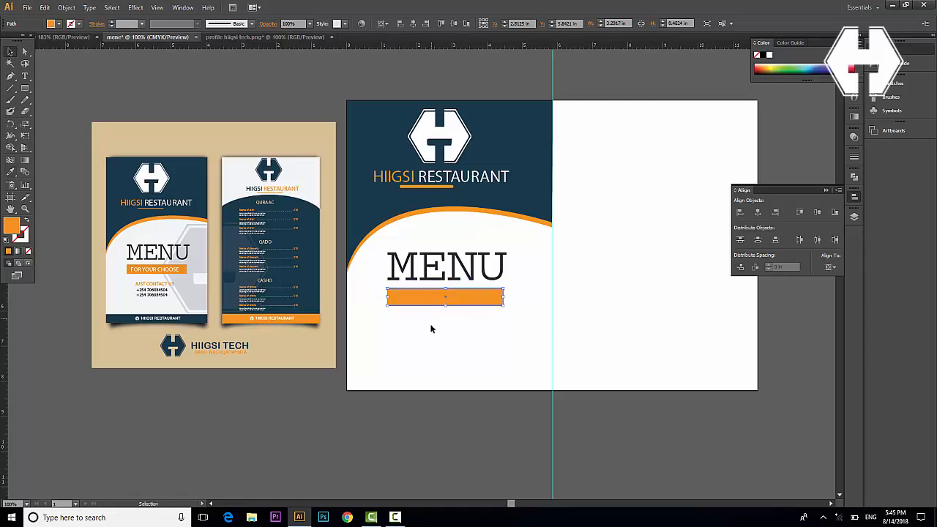
key("Down")
key("Down")
left_click(402, 326)
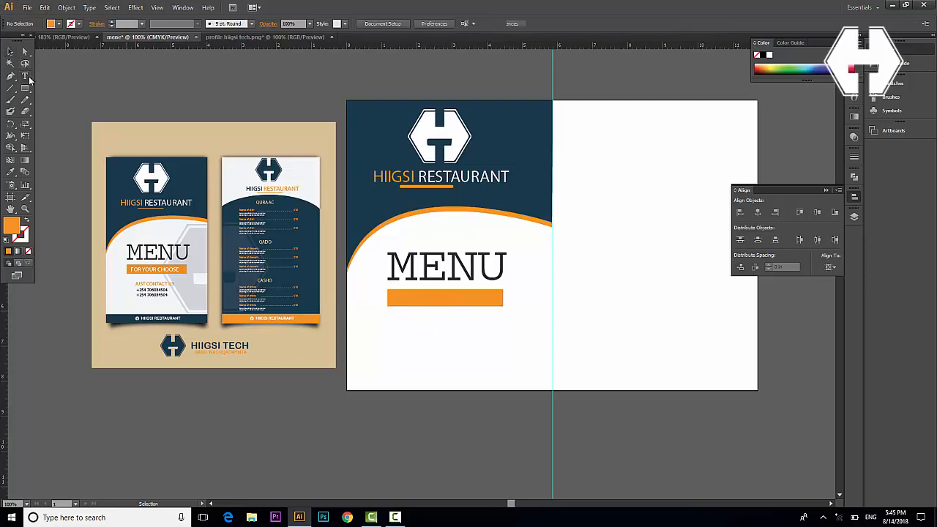
left_click(25, 76)
Type 'FOR YOUR CHOOSE' on the bar and apply the reference label's white Bebas style
left_click(407, 299)
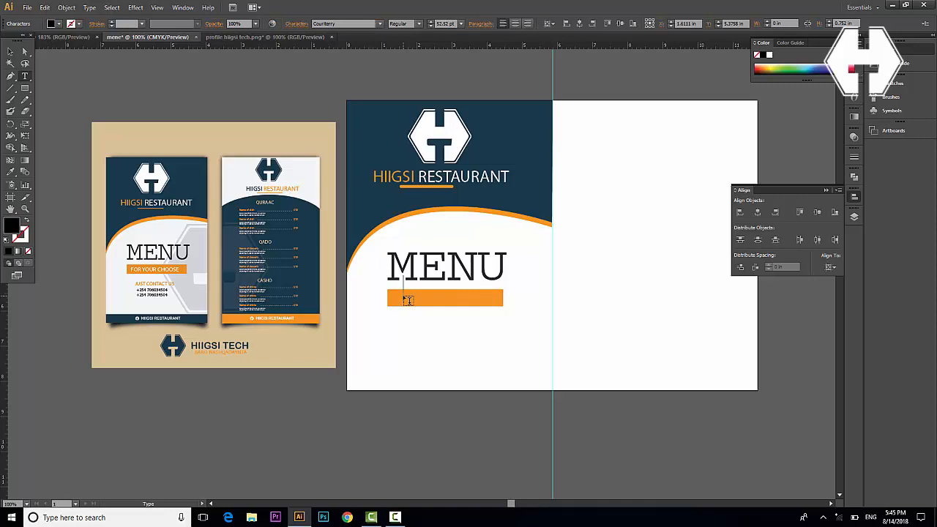
type("FOR YOUR")
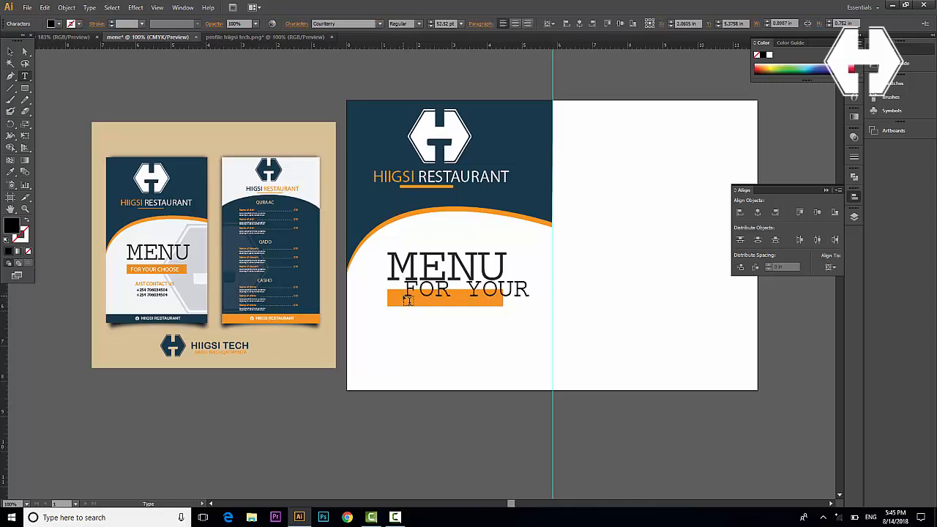
type(" CHOOSE")
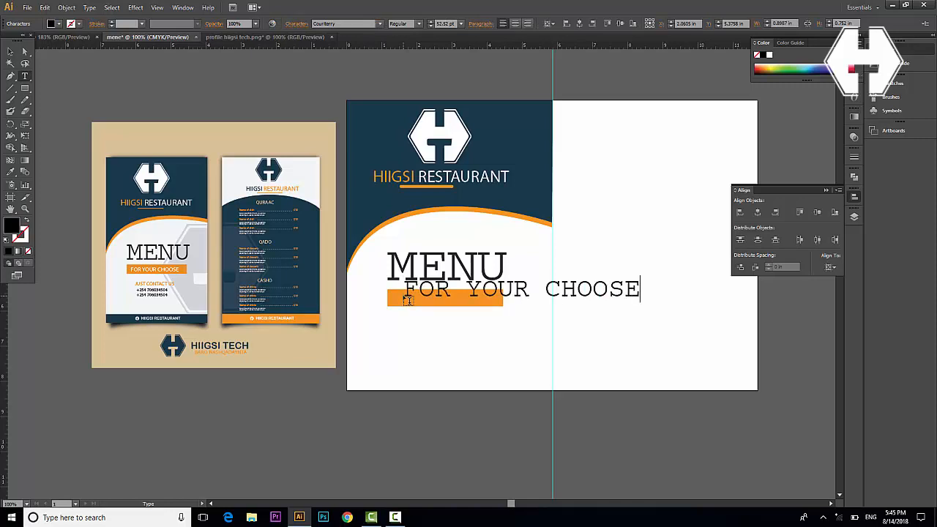
key("ctrl+a")
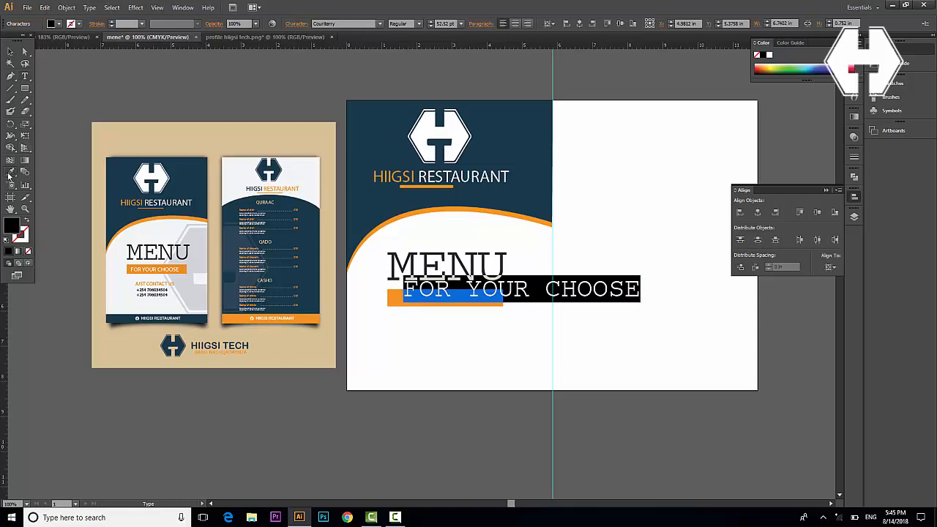
left_click(10, 174)
left_click(146, 270)
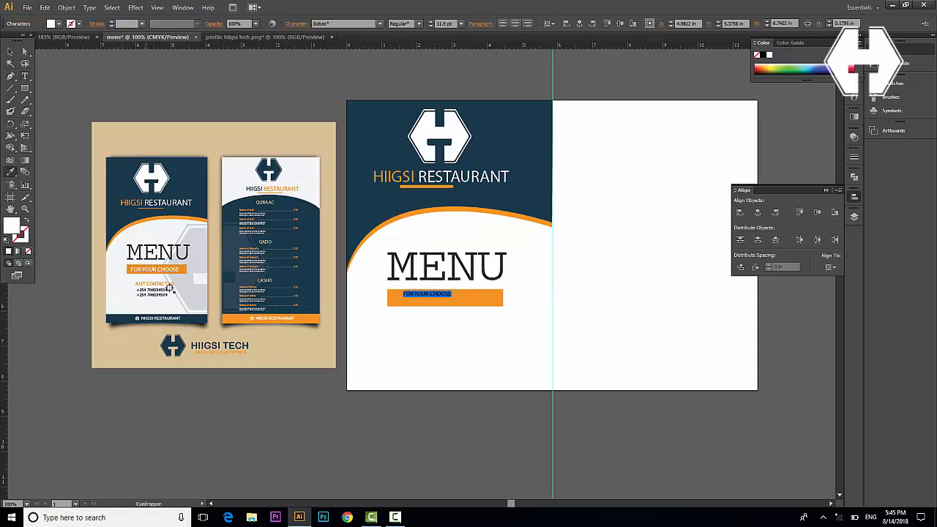
Enlarge the label to fill the orange bar and nudge it into place
left_click(10, 53)
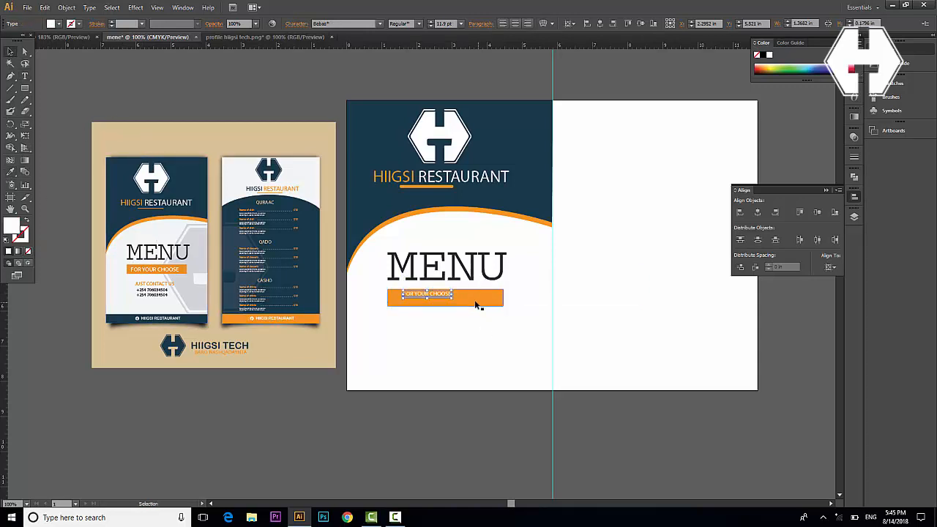
left_click_drag(460, 298, 465, 310)
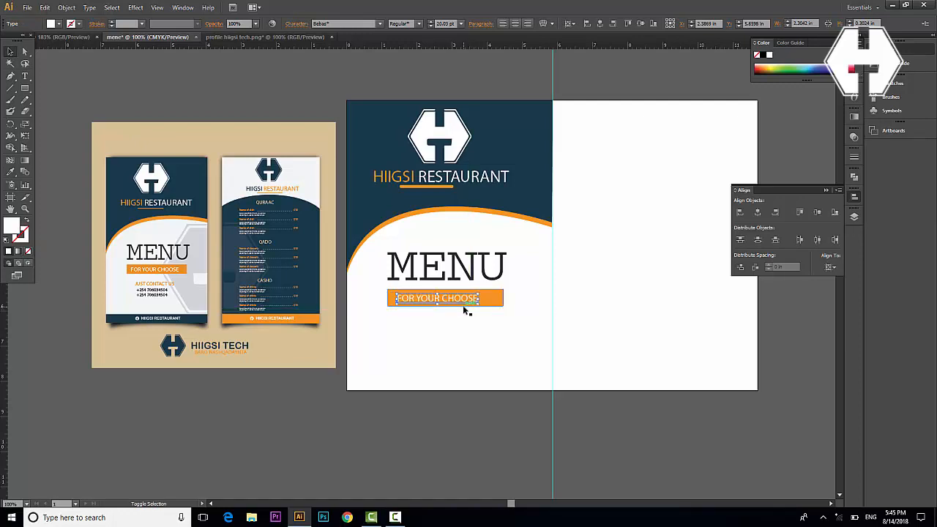
key("shift+Right")
key("shift+Right")
key("Up")
key("Up")
key("shift+Right")
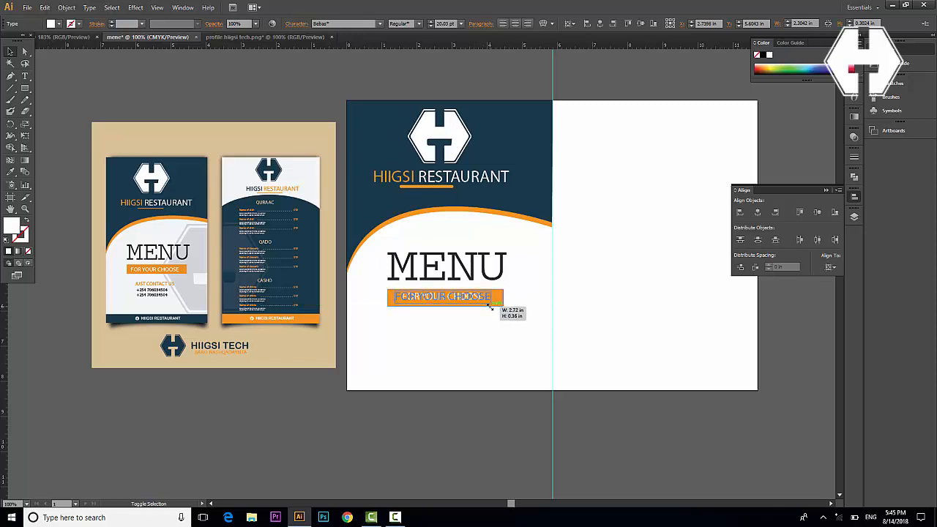
left_click(483, 331)
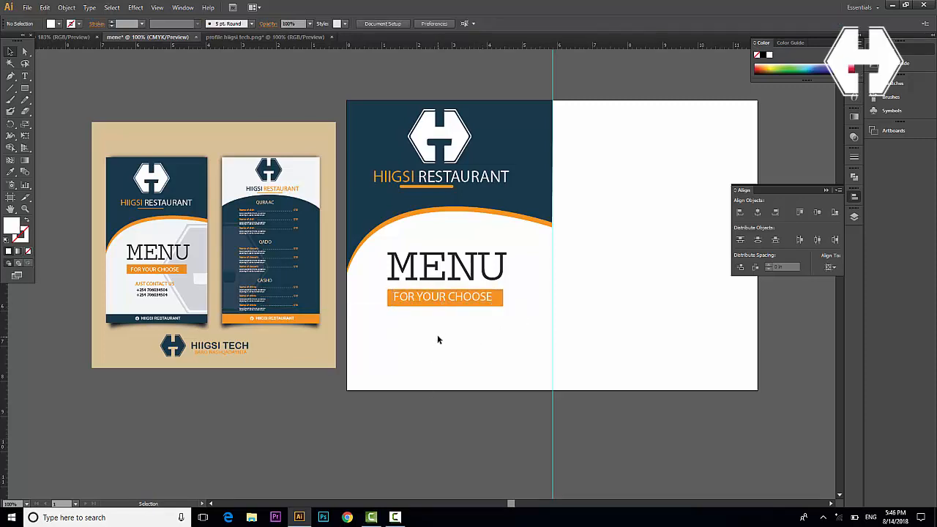
left_click(442, 302)
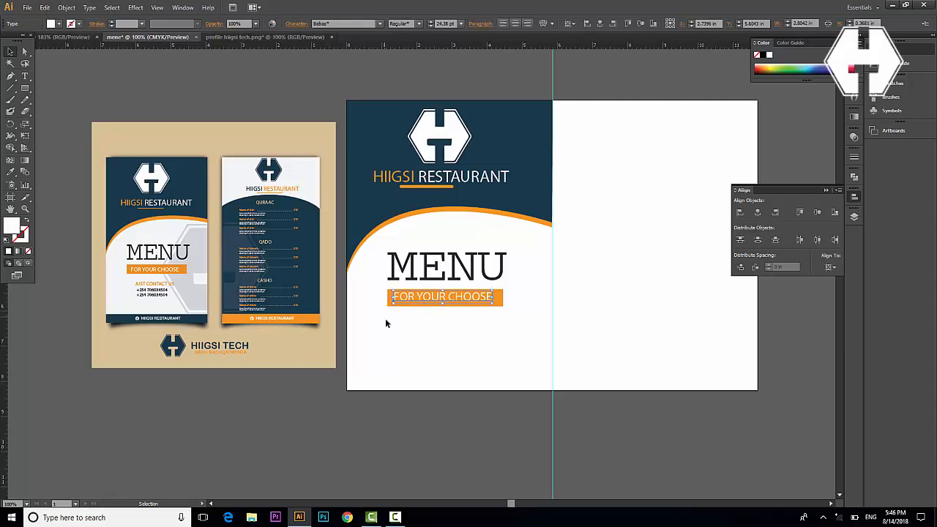
left_click(405, 338)
left_click(26, 77)
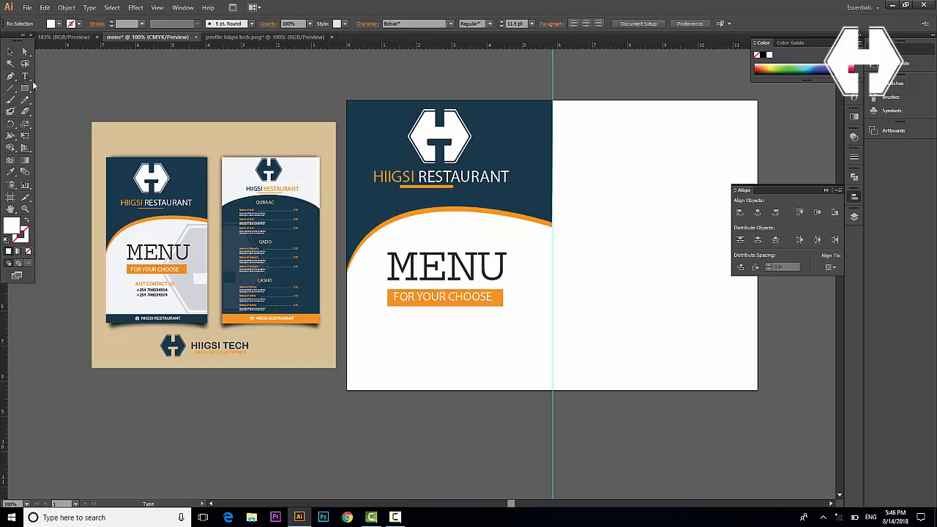
Add 'JUST CONTACT US' text below the label, enlarge it, and colour it the bar's orange
left_click(400, 329)
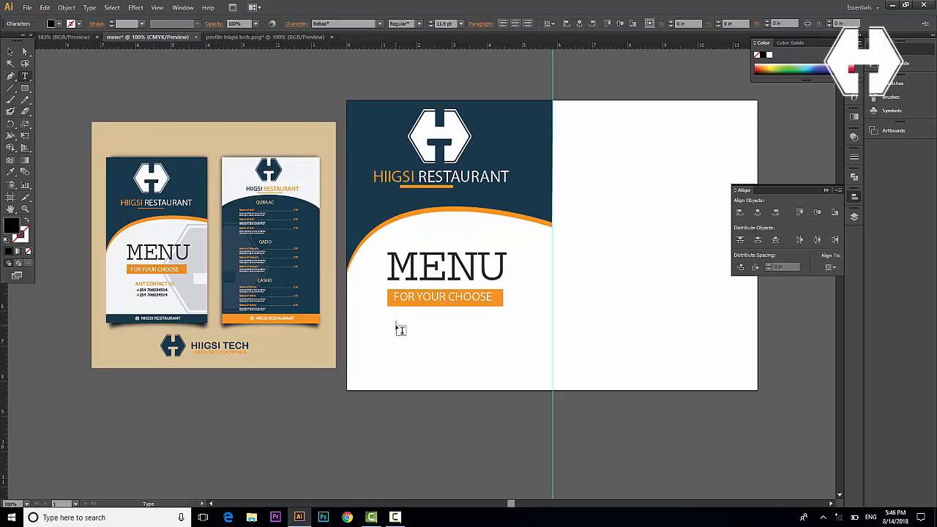
type("JUST CONTACT US")
left_click(10, 51)
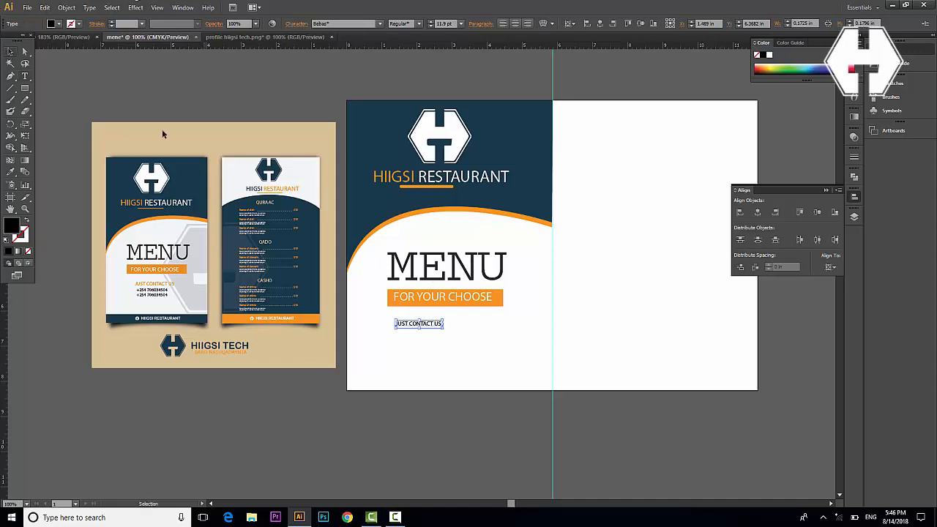
left_click_drag(443, 329, 454, 329)
key("i")
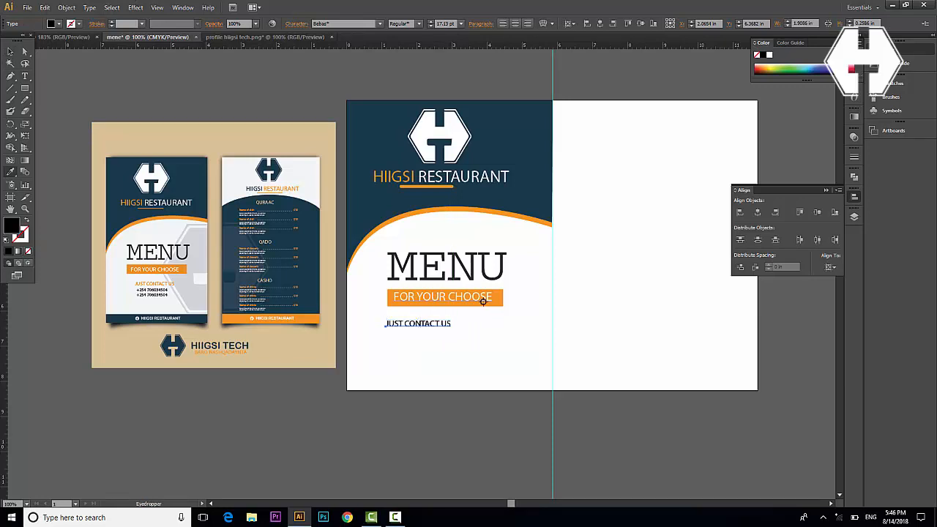
left_click(498, 299)
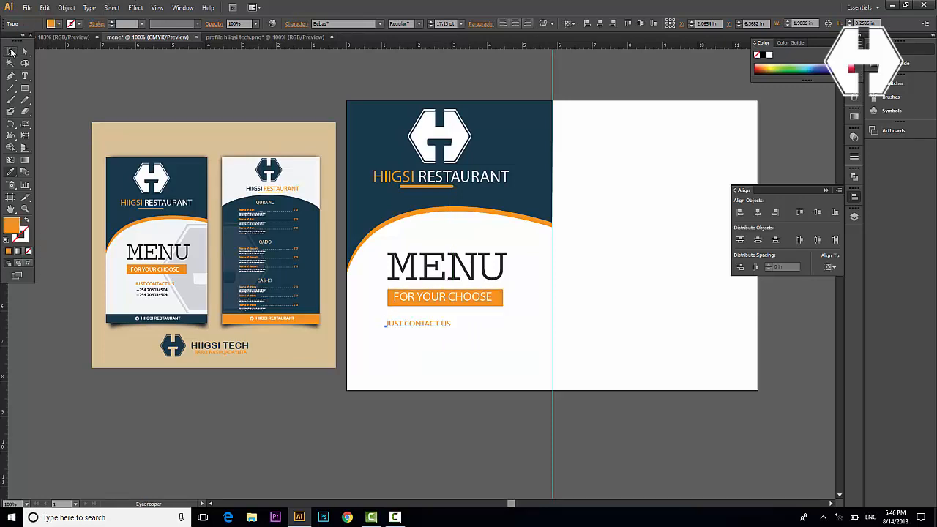
Alt-drag a duplicate of the line directly beneath the original
left_click(11, 51)
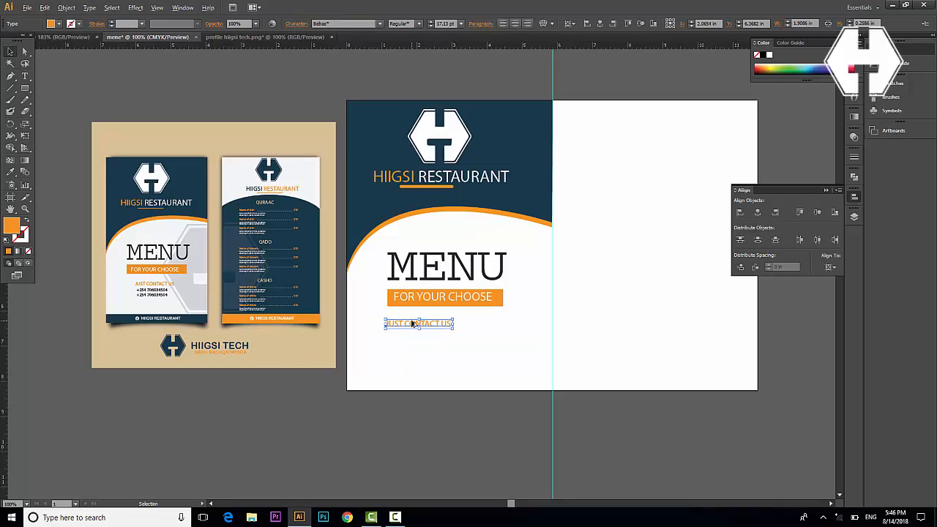
left_click_drag(412, 323, 415, 341)
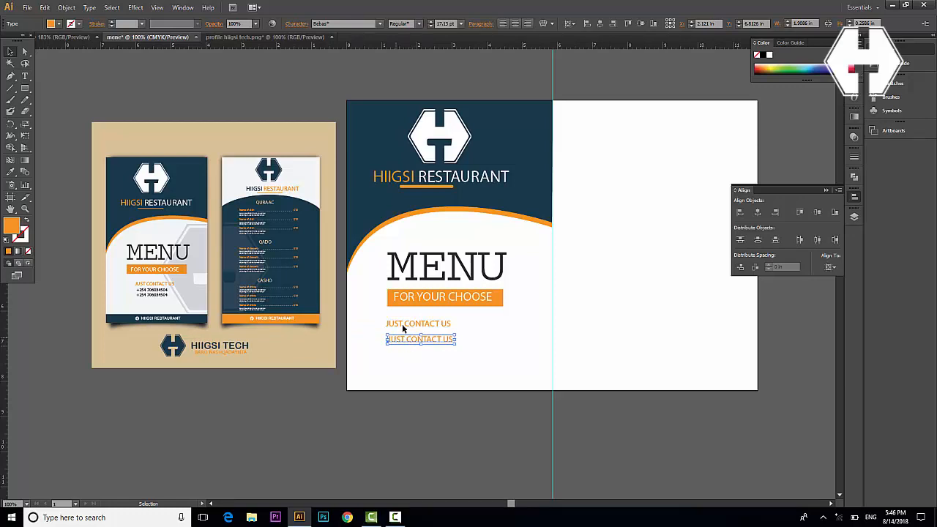
left_click_drag(407, 344, 410, 344)
Replace the copied text with the phone number and colour it the header's dark blue
double_click(410, 343)
key("ctrl+a")
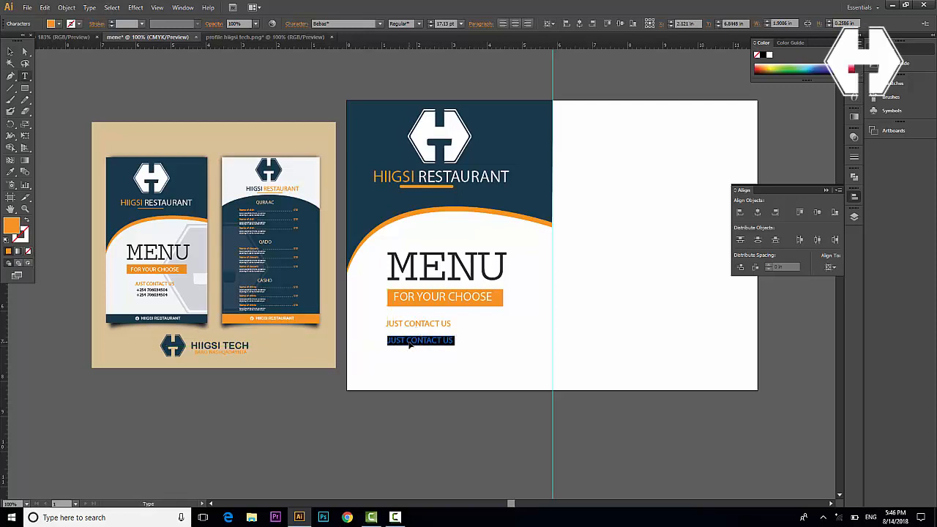
type("+")
key("BackSpace")
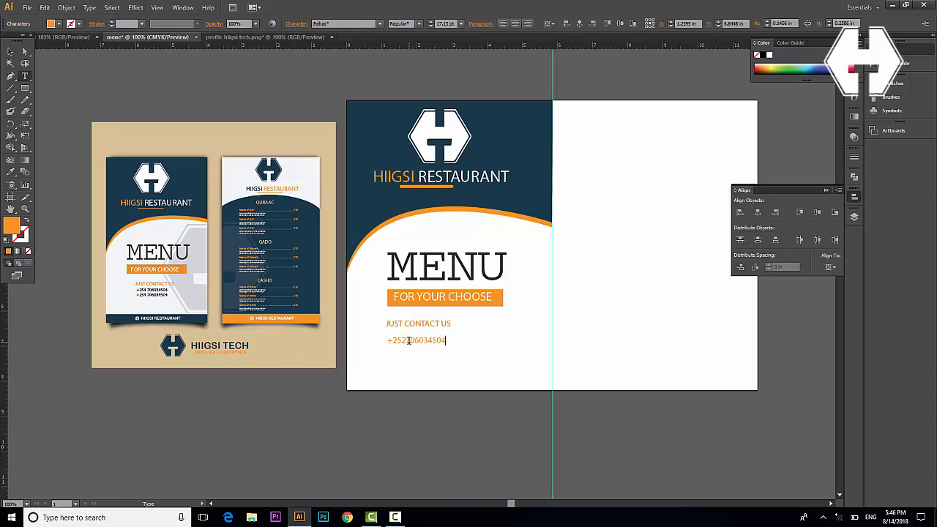
left_click_drag(386, 340, 464, 371)
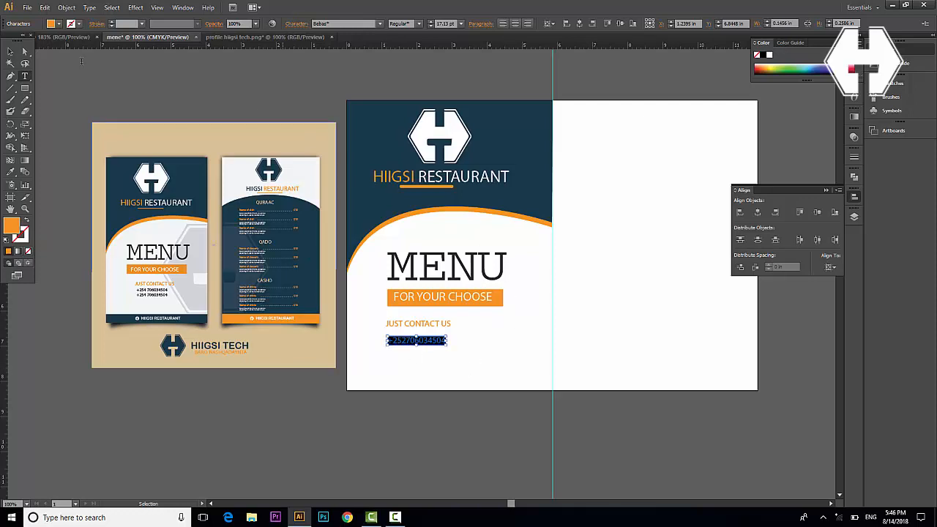
left_click(11, 172)
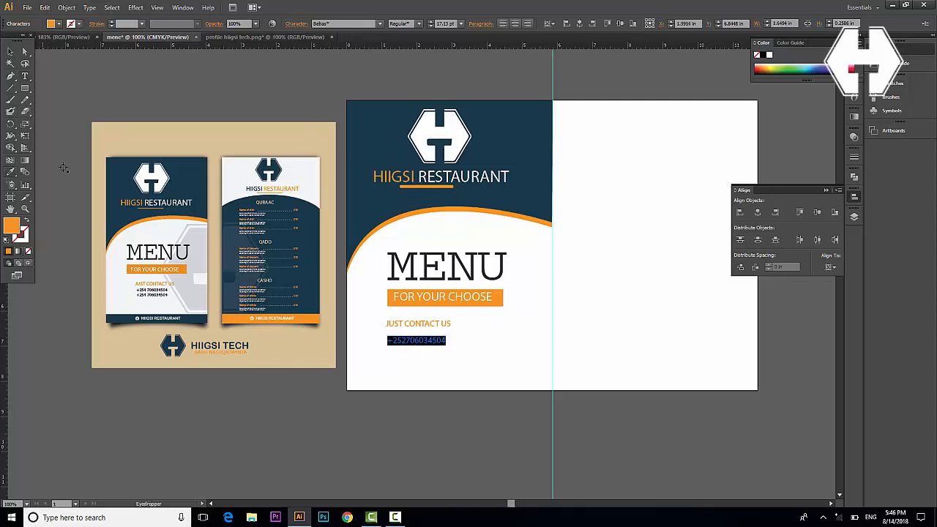
left_click(366, 148)
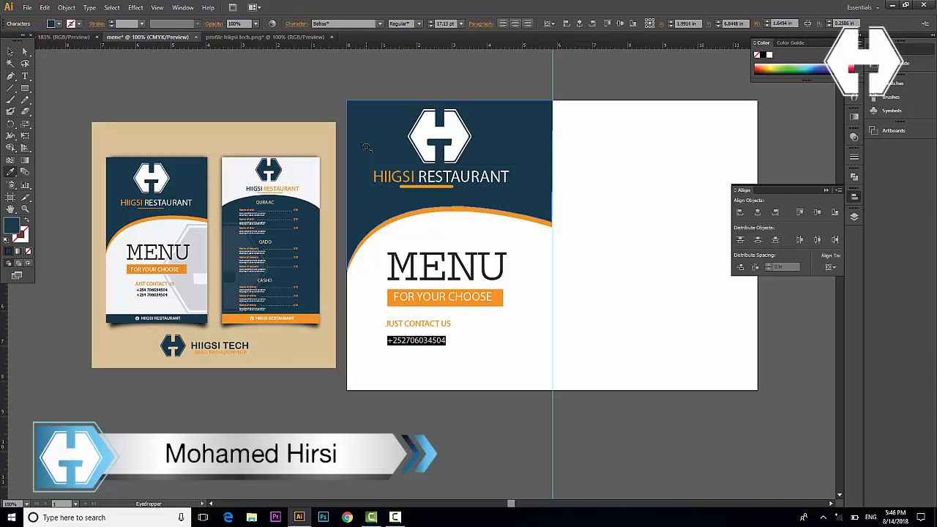
Duplicate the phone number line below itself and arrange the contact block
key("v")
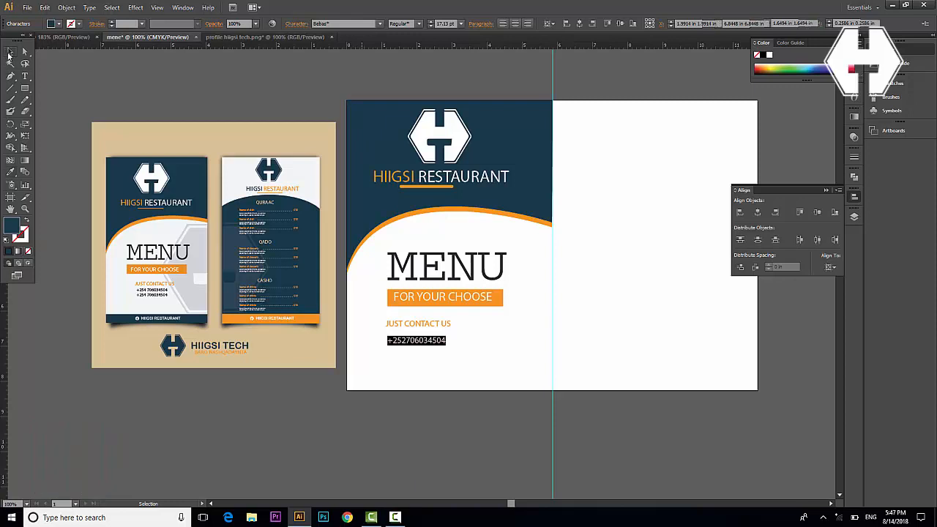
left_click_drag(408, 343, 433, 335)
left_click(511, 339)
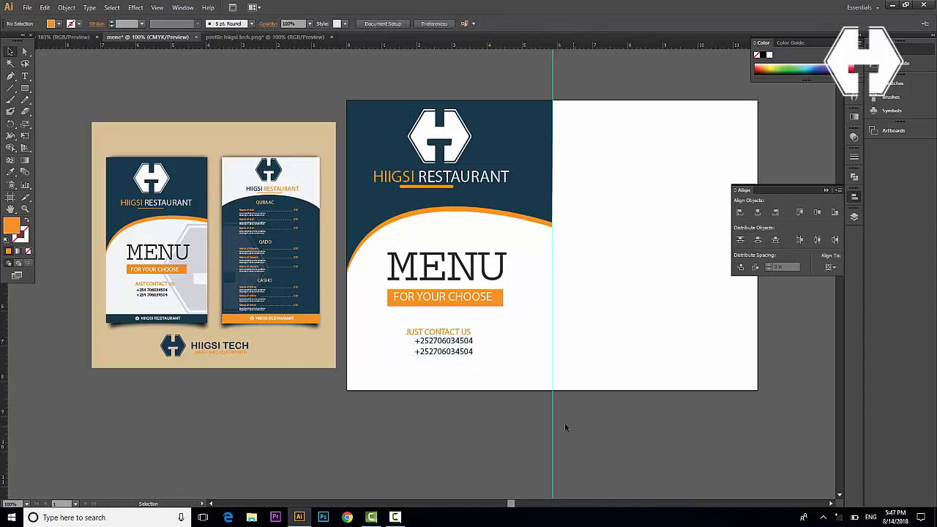
left_click(216, 37)
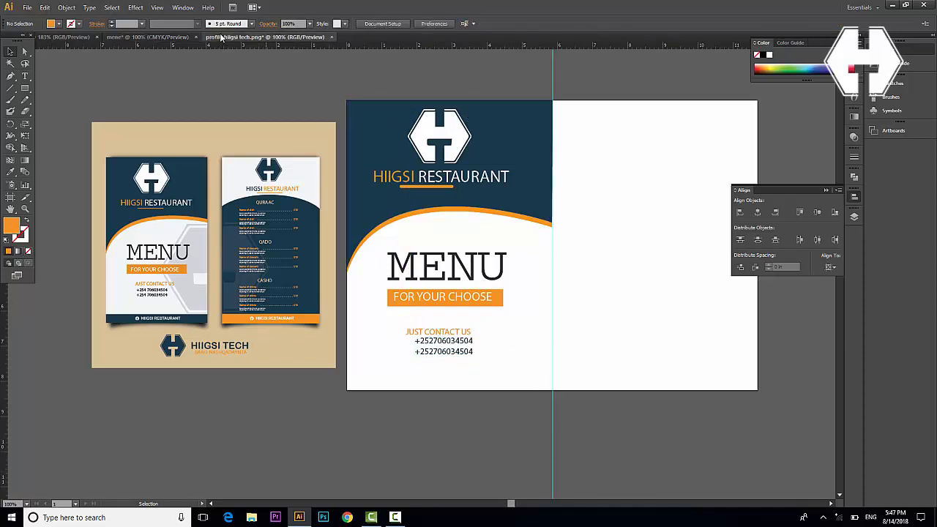
Draw a narrow bar down the logo's centre and subtract it with Pathfinder Minus Front
key("ctrl+shift+a")
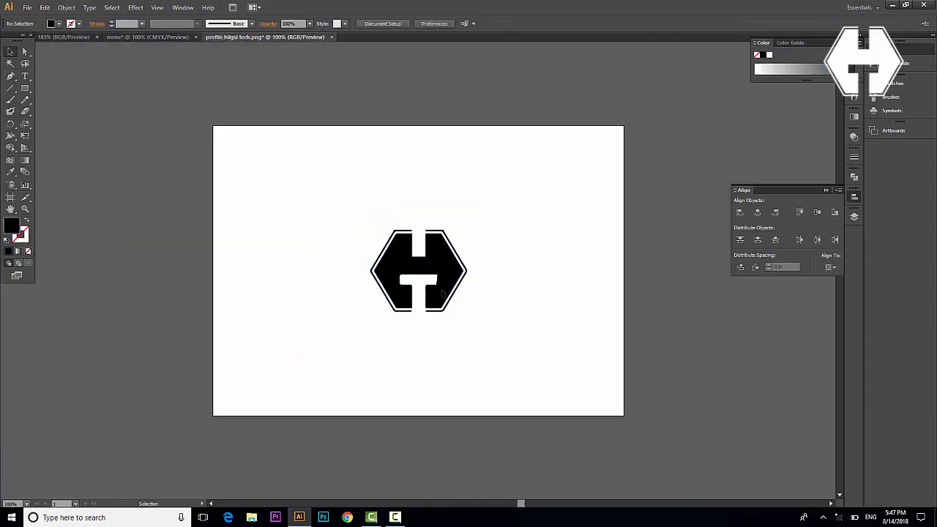
left_click(24, 88)
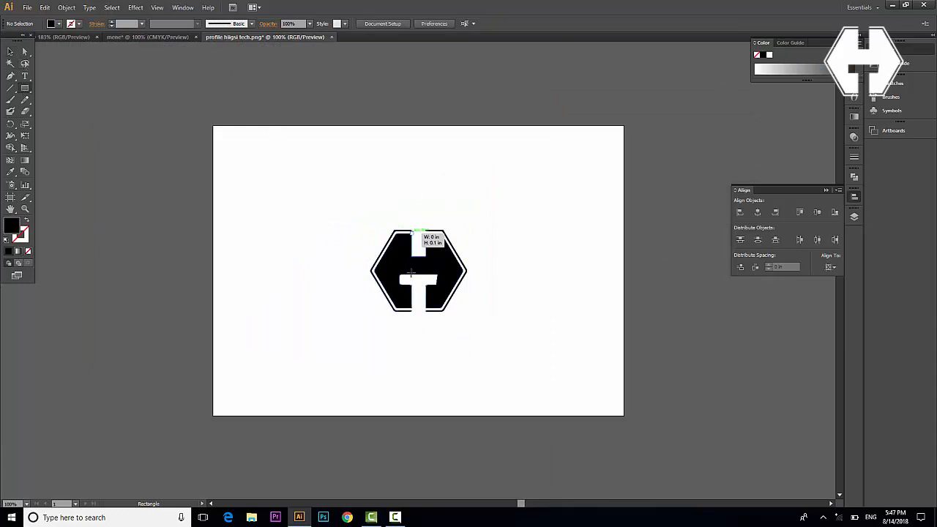
mouse_move(412, 229)
left_mouse_down()
mouse_move(416, 318)
mouse_move(425, 327)
left_mouse_up()
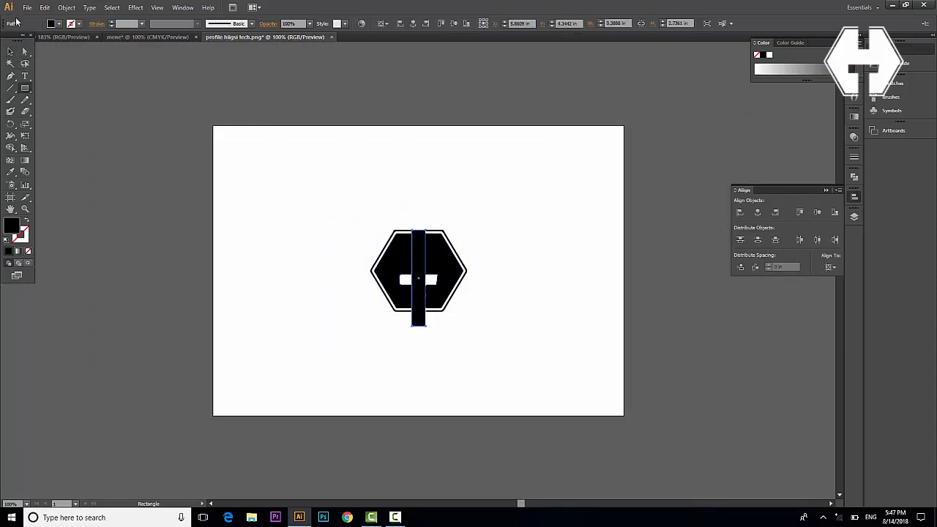
left_click(10, 52)
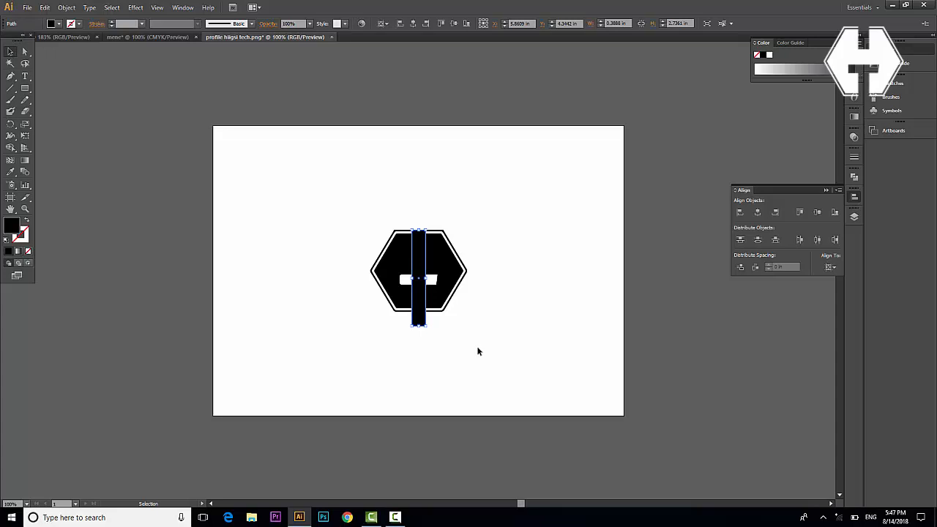
left_click(402, 254, "shift")
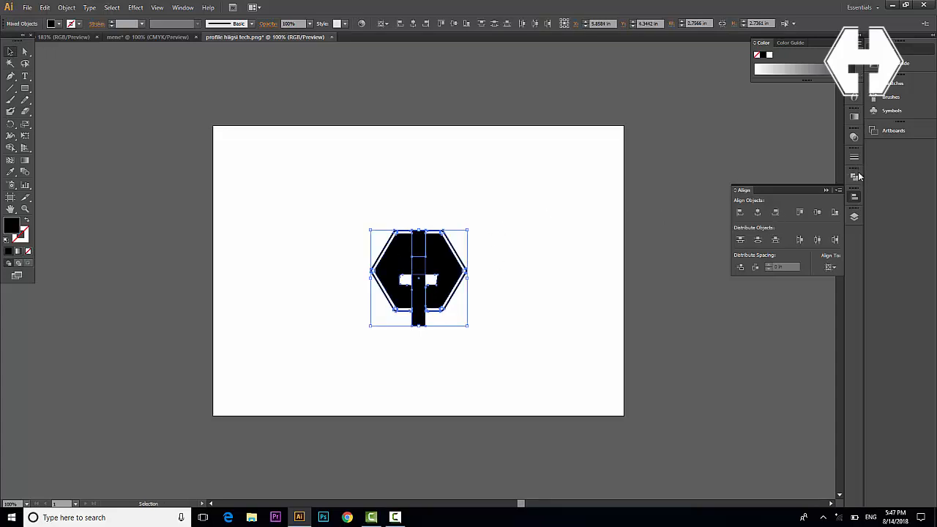
left_click(854, 177)
left_click(757, 192)
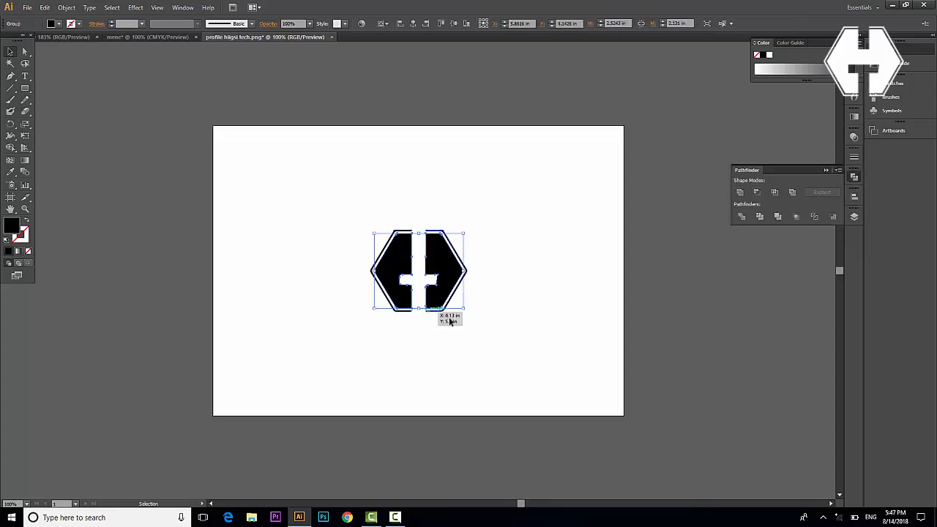
Ungroup the split logo and move its left half away from the rest
left_click(453, 358)
right_click(442, 259)
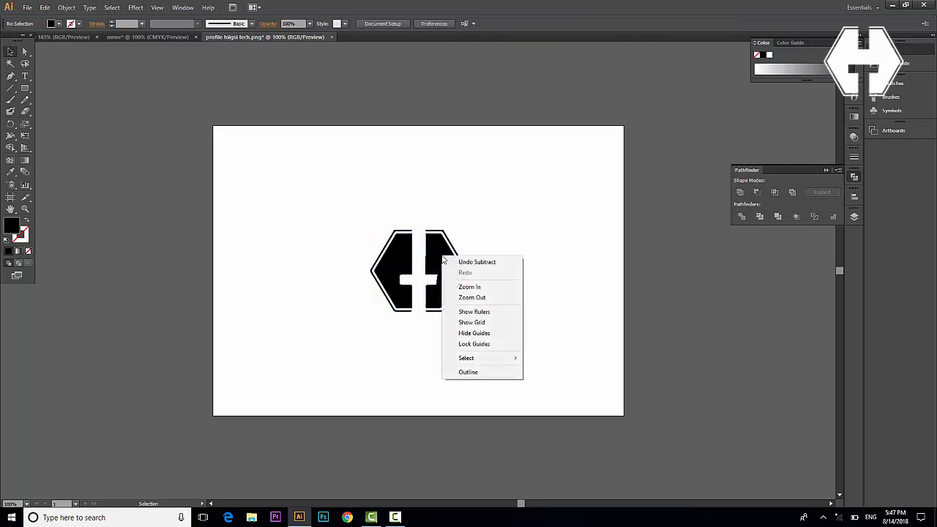
left_click(439, 246)
right_click(439, 245)
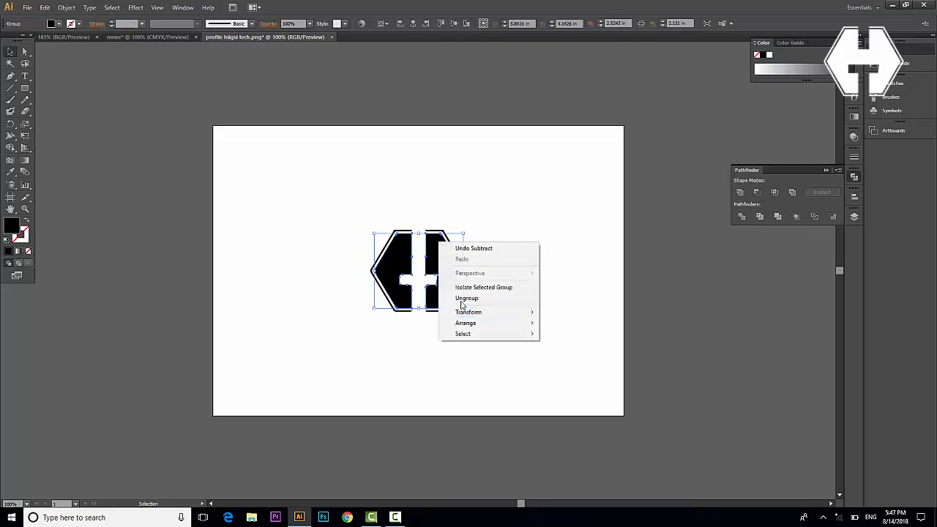
left_click(462, 298)
left_click(300, 228)
left_click_drag(308, 222, 404, 331)
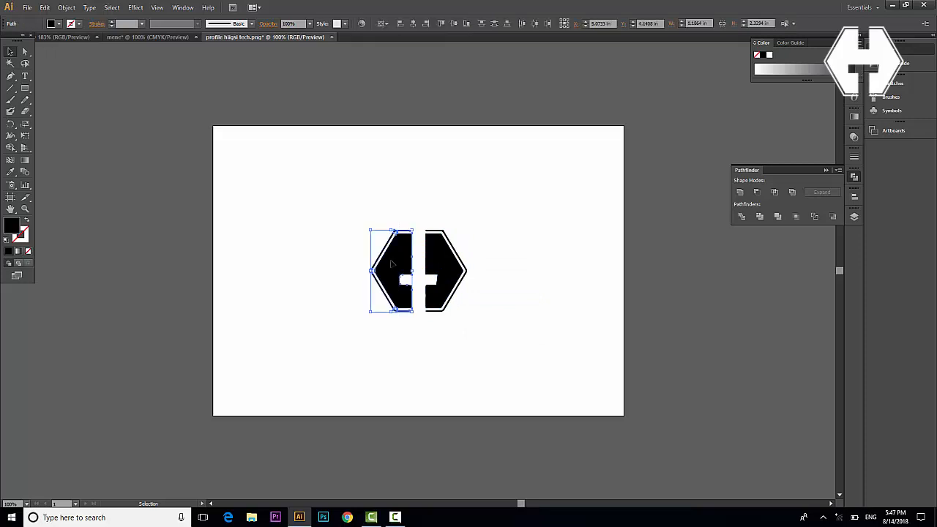
left_click_drag(389, 257, 523, 322)
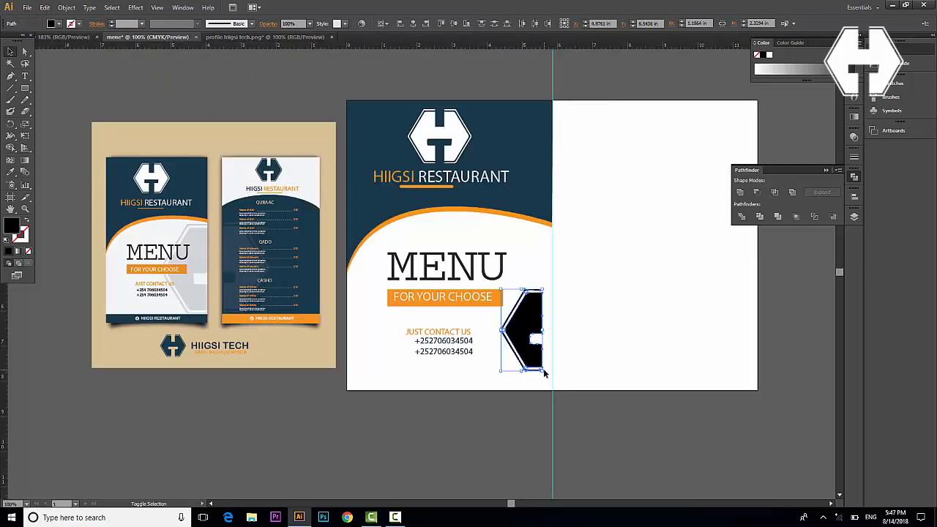
Enlarge the half-logo, nudge it up, and fill it with the navy background colour
left_click_drag(544, 375, 565, 397)
key("shift+Up")
key("shift+Up")
key("shift+Up")
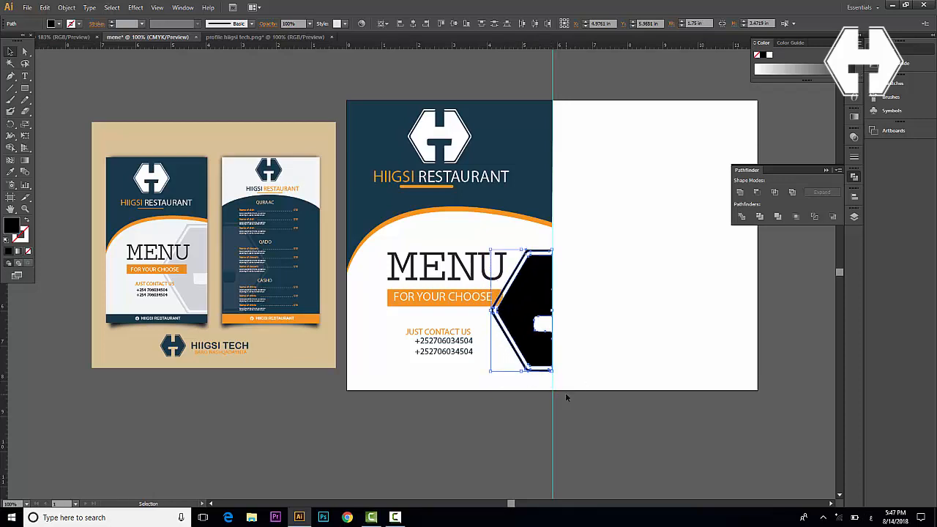
key("i")
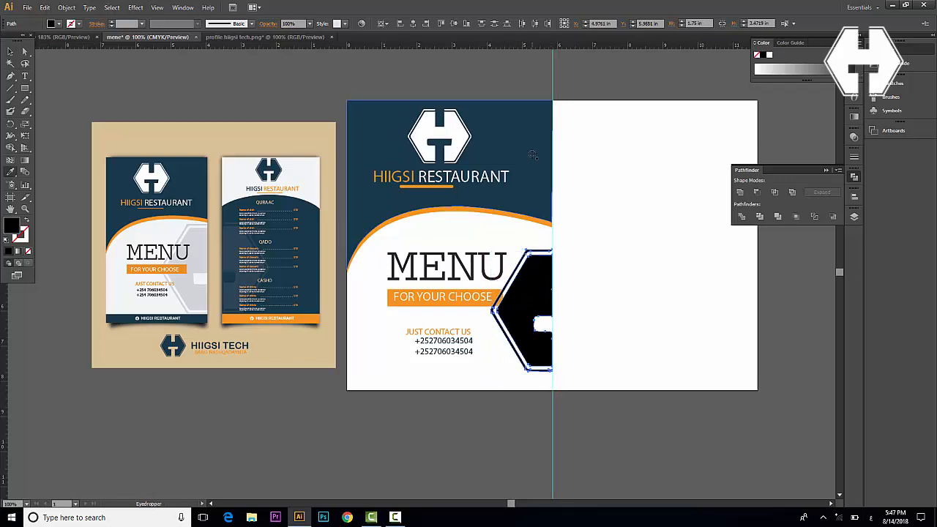
left_click(538, 157)
Set the half-logo's opacity to 20% and send it behind everything else
key("v")
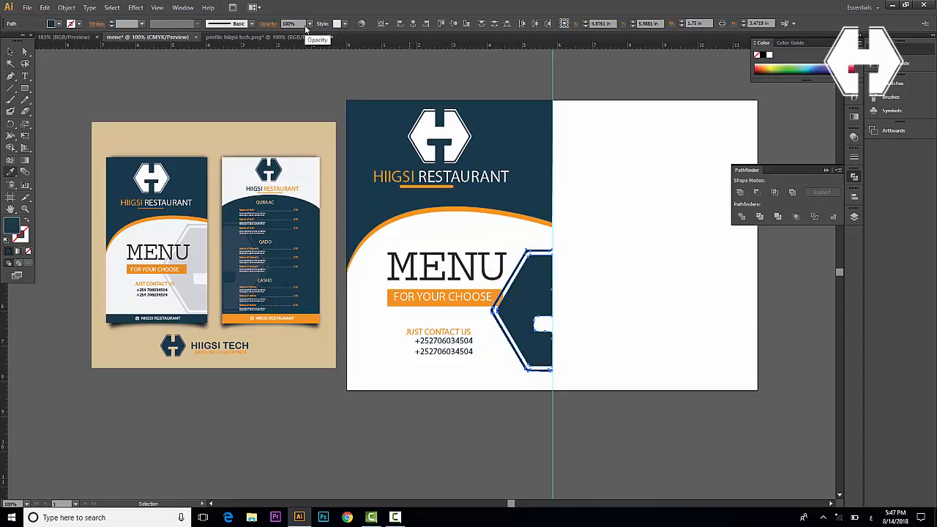
left_click(309, 23)
left_click(318, 44)
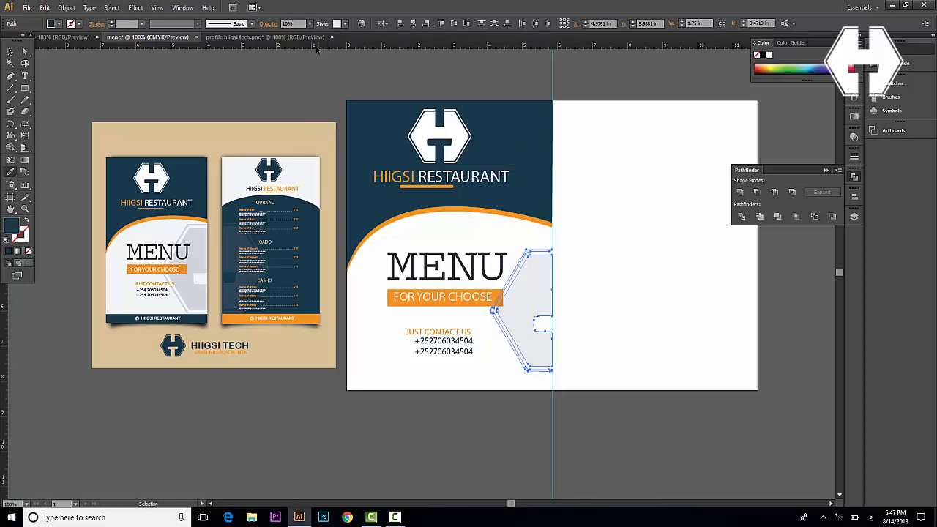
left_click(310, 23)
left_click(315, 58)
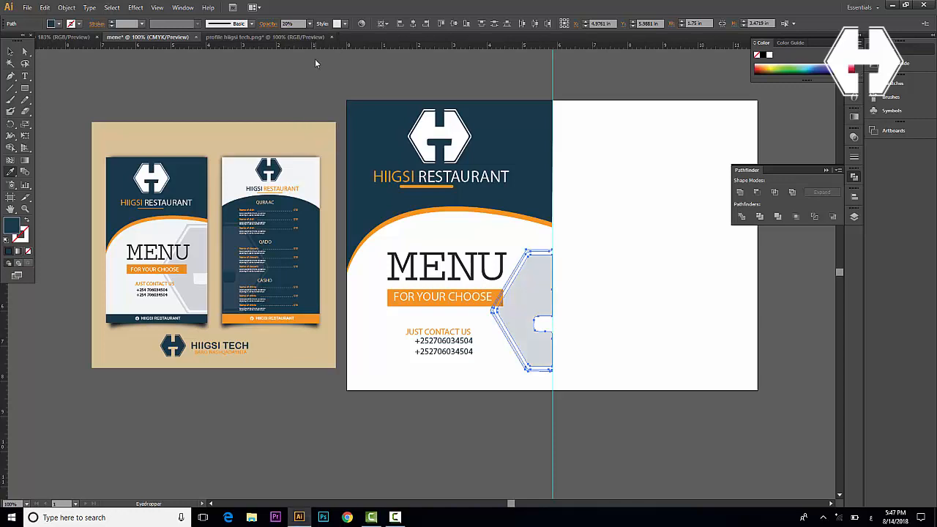
key("i")
left_click(11, 50)
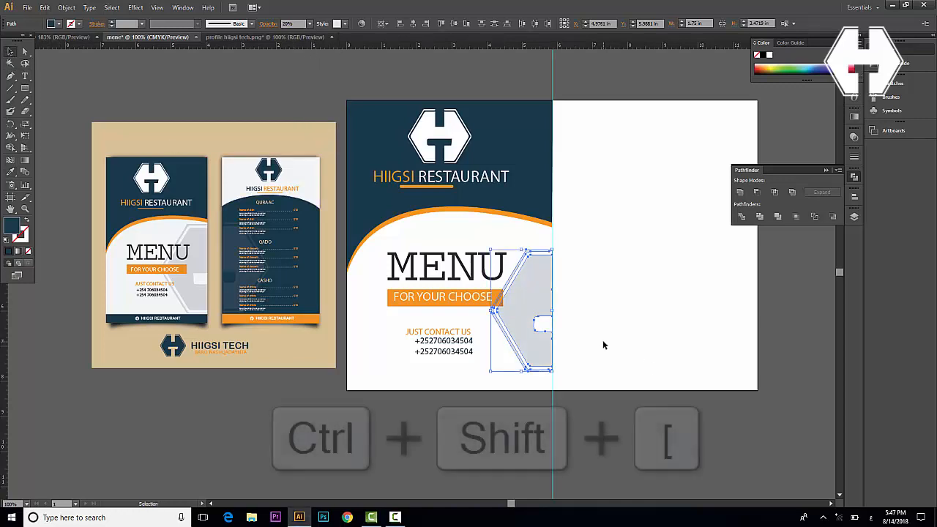
key("ctrl+shift+bracketleft")
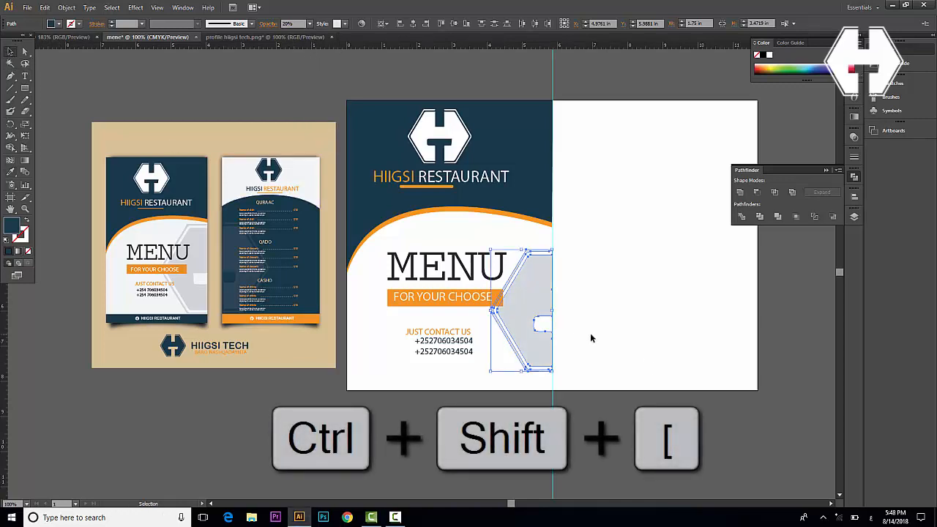
Enlarge the faint half-hexagon and shift it slightly left against the fold
left_click(585, 330)
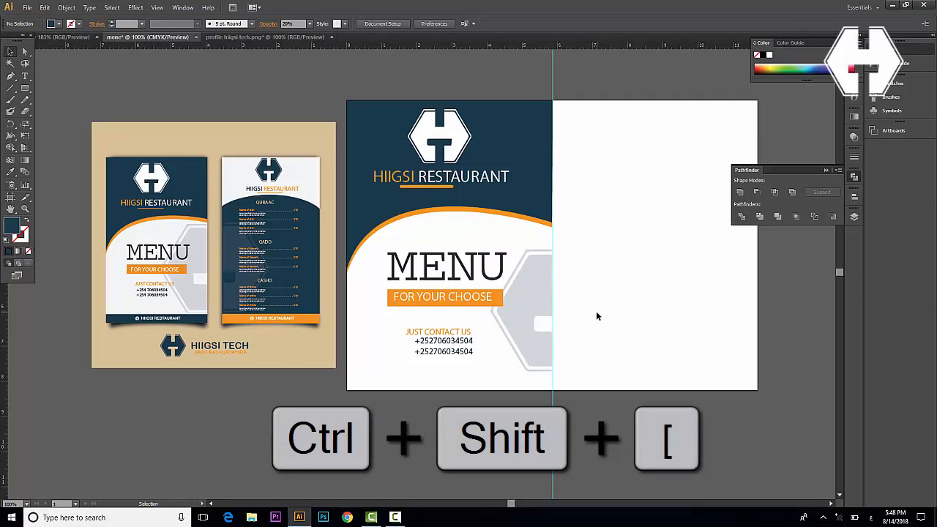
left_click(543, 328)
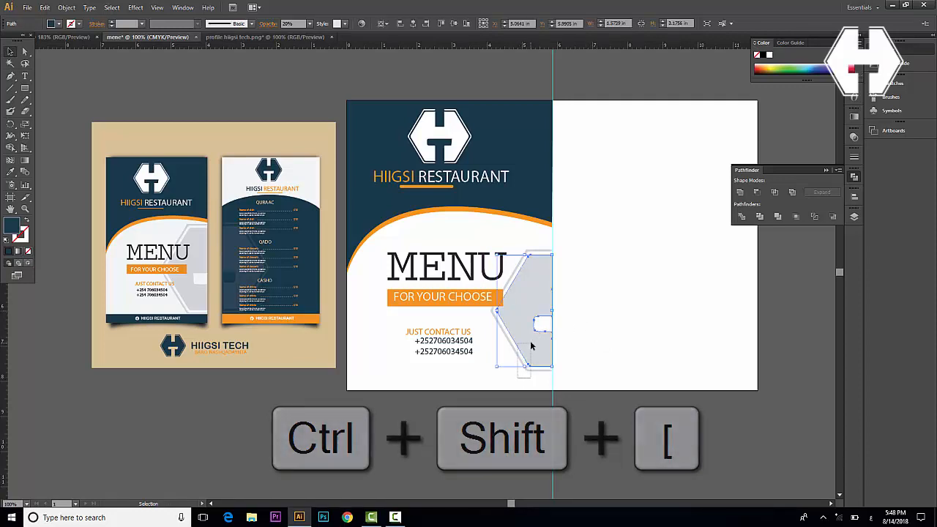
left_click_drag(552, 366, 560, 385)
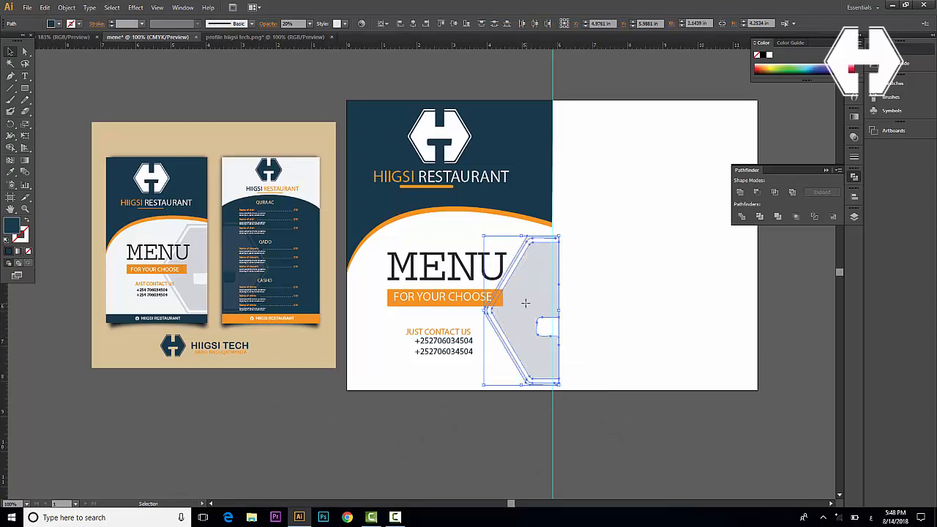
left_click_drag(525, 302, 517, 300)
left_click(636, 272)
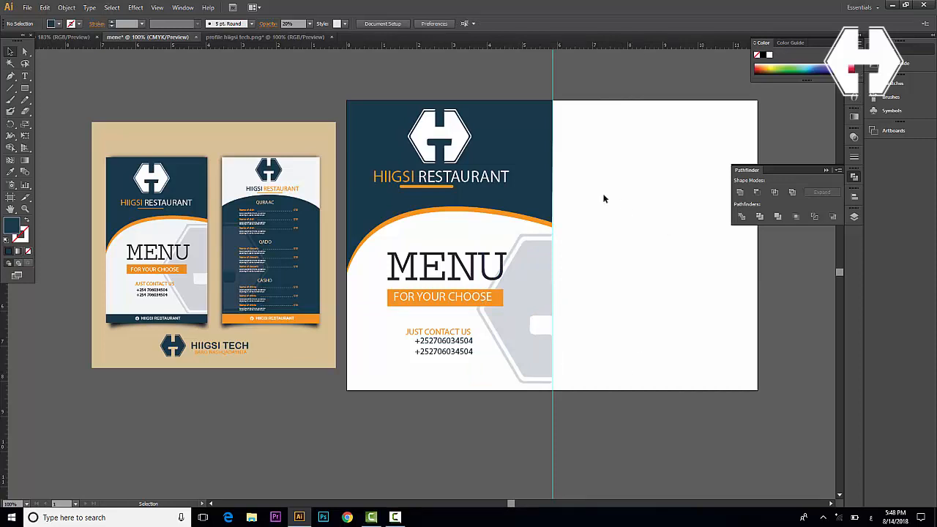
scroll(600, 220, "right", 2)
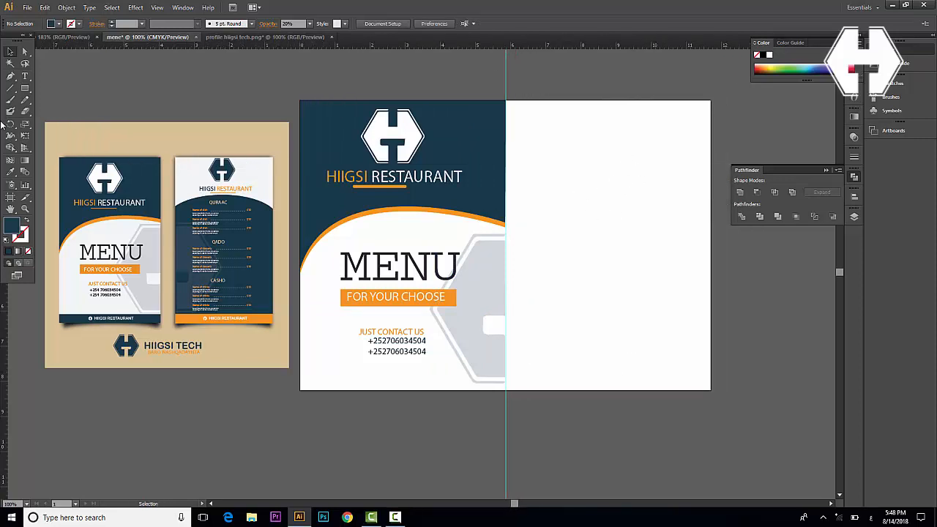
left_click(25, 88)
Draw a rectangle from the fold's top edge to the artboard's bottom-right corner
left_click_drag(506, 100, 710, 389)
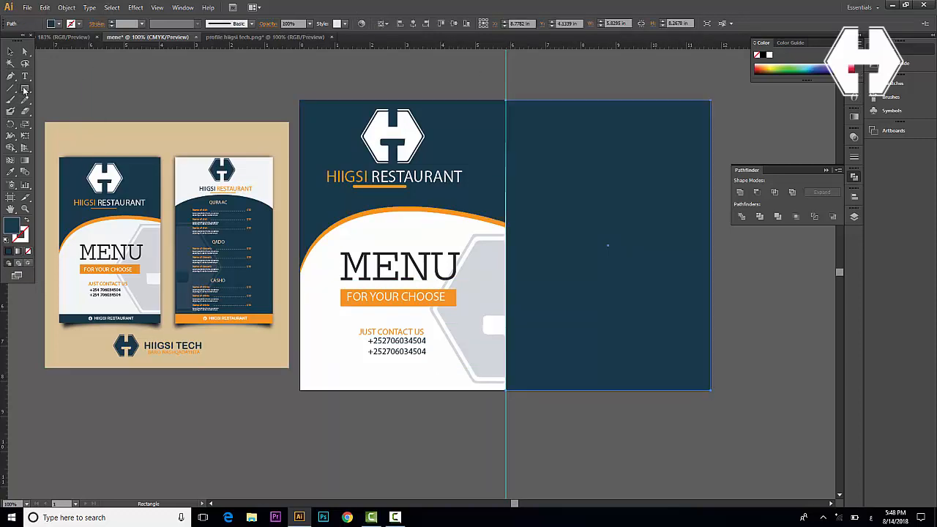
left_click_drag(25, 90, 61, 117)
Draw a wide white ellipse across the navy panel, raise it, and select it with the rectangle
left_click_drag(500, 195, 726, 311)
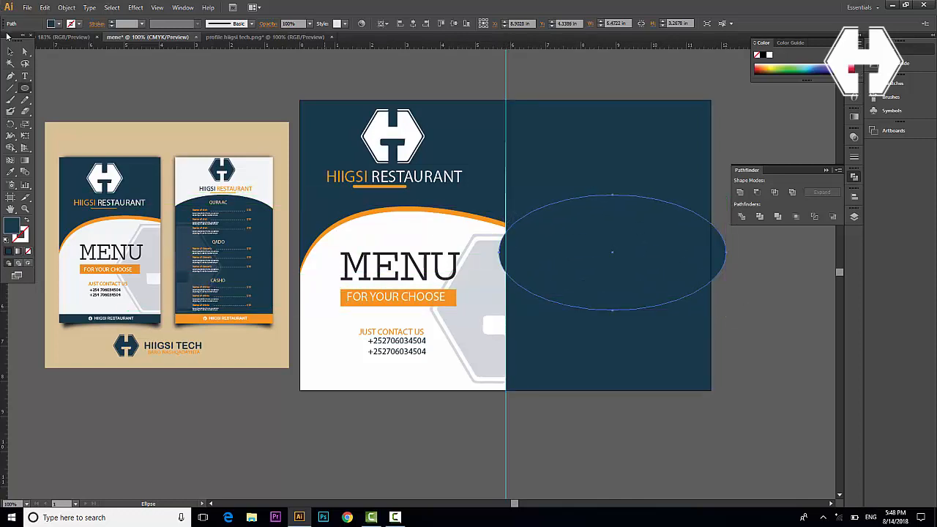
left_click(10, 52)
key("i")
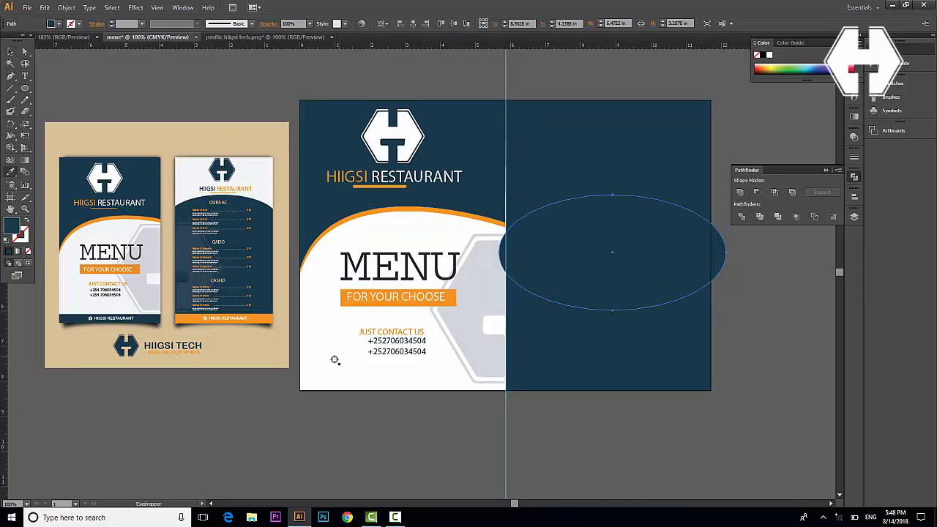
left_click(334, 359)
left_click(10, 52)
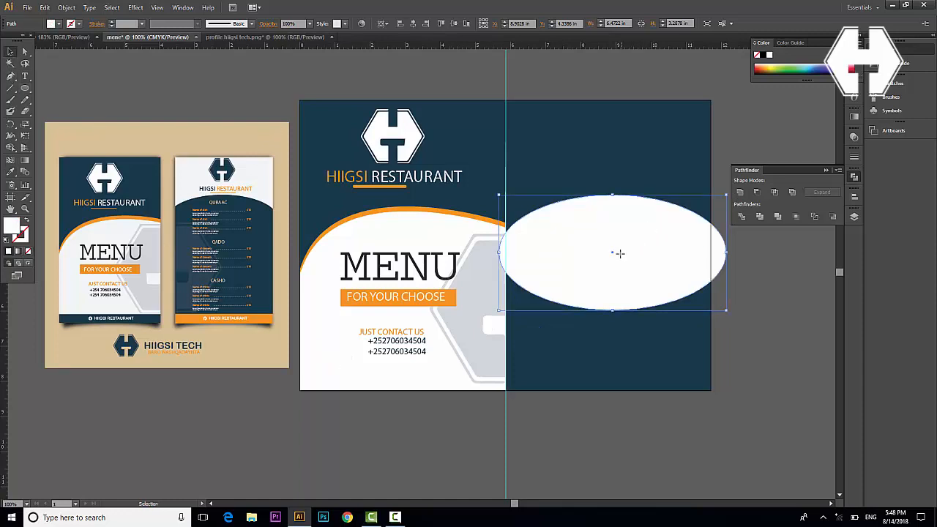
left_click_drag(619, 254, 619, 228)
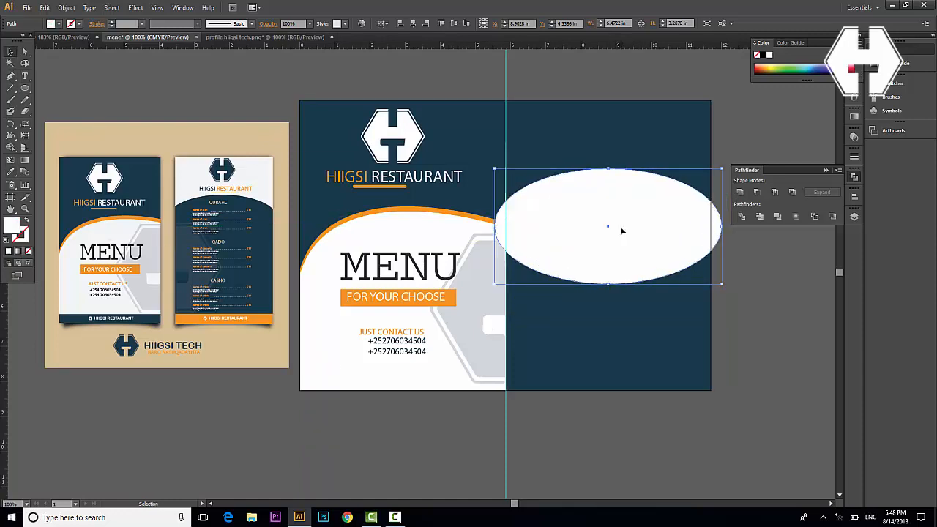
left_click(671, 139, "shift")
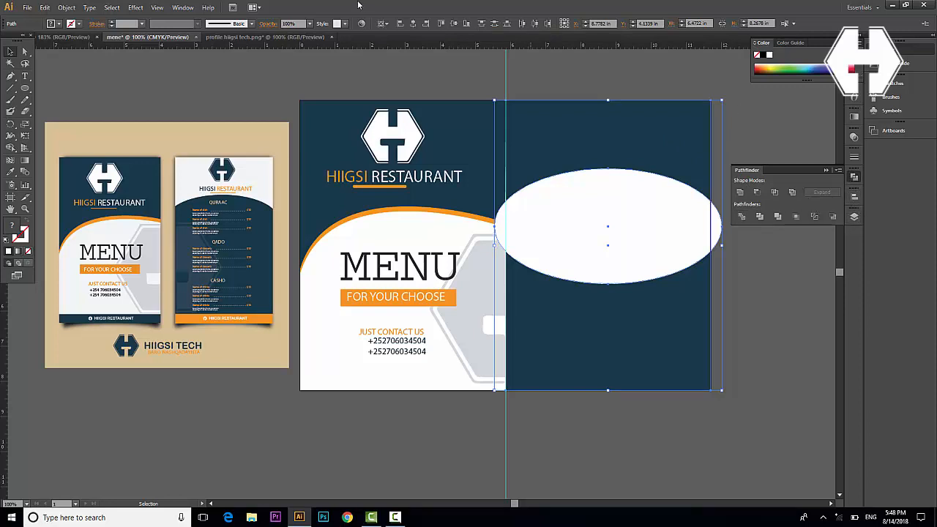
left_click(178, 7)
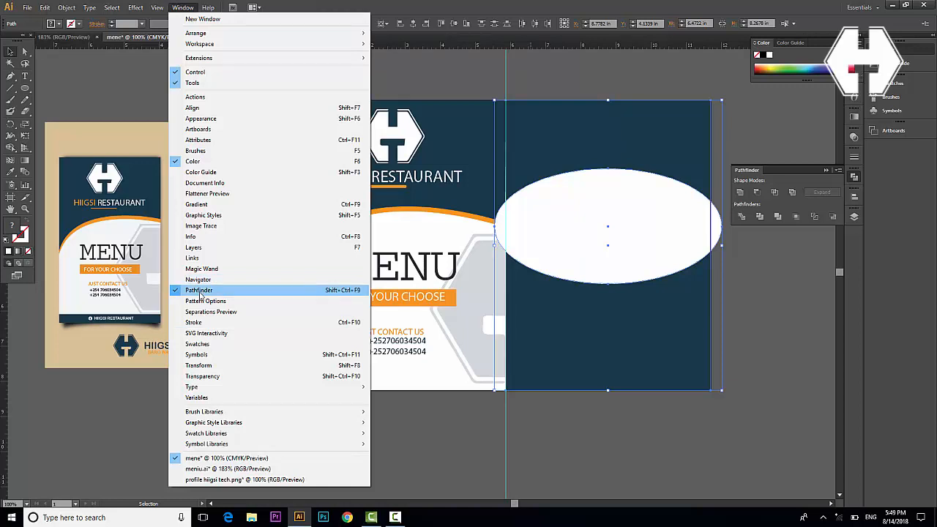
Divide the rectangle along the ellipse, ungroup the pieces, and delete the left and right edge slivers
left_click(741, 217)
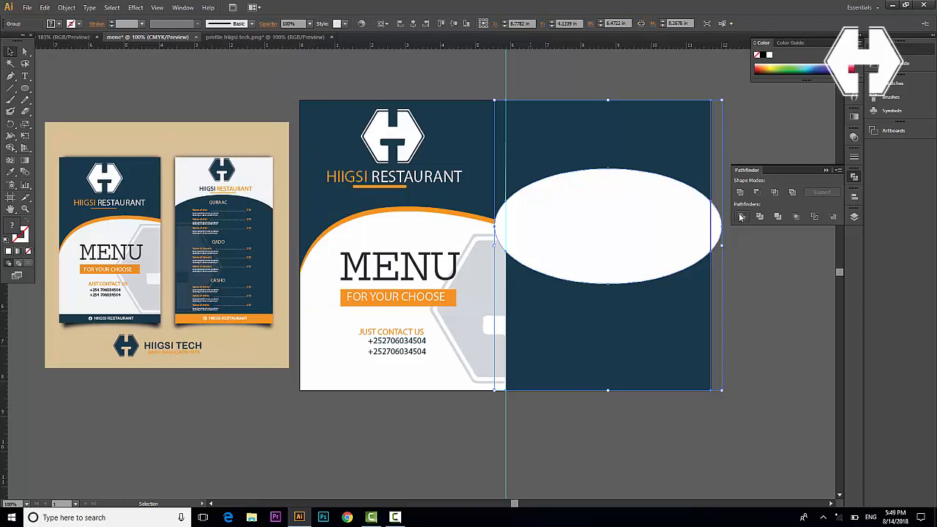
right_click(617, 138)
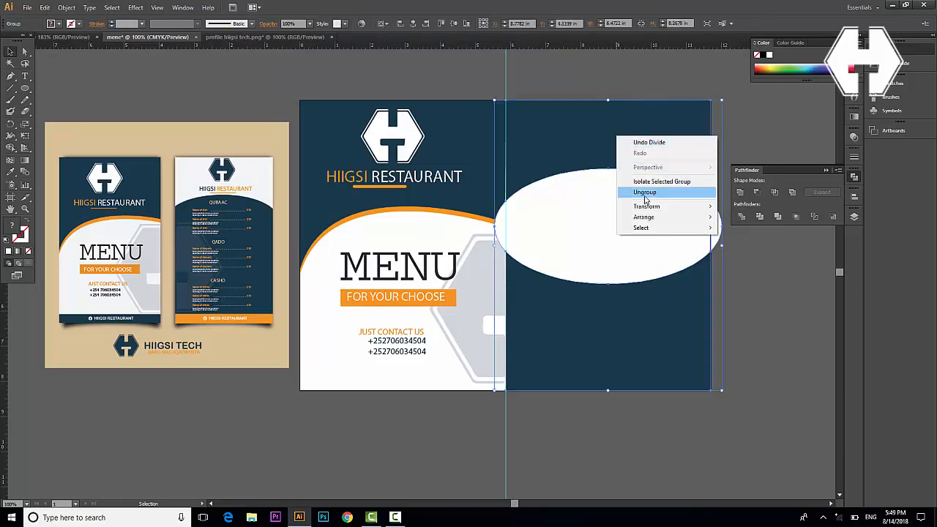
left_click(644, 192)
left_click(738, 308)
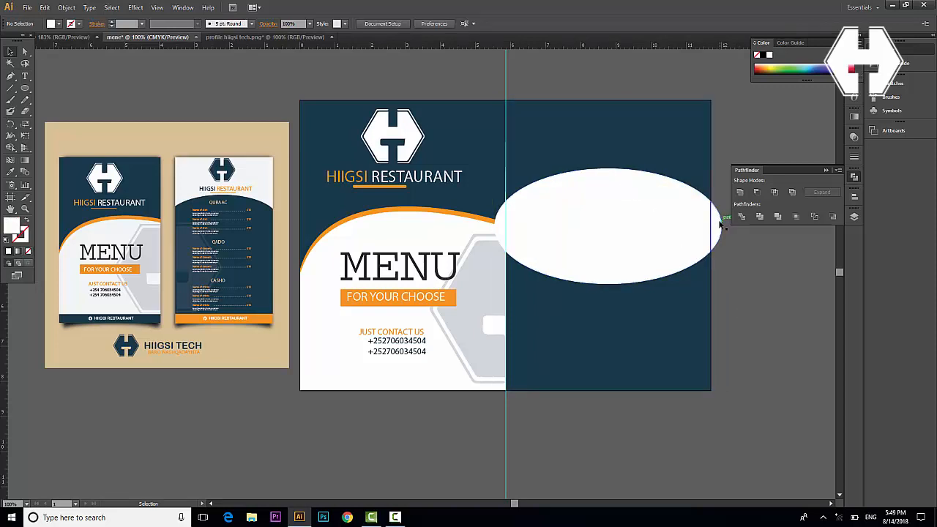
left_click(716, 231)
key("Delete")
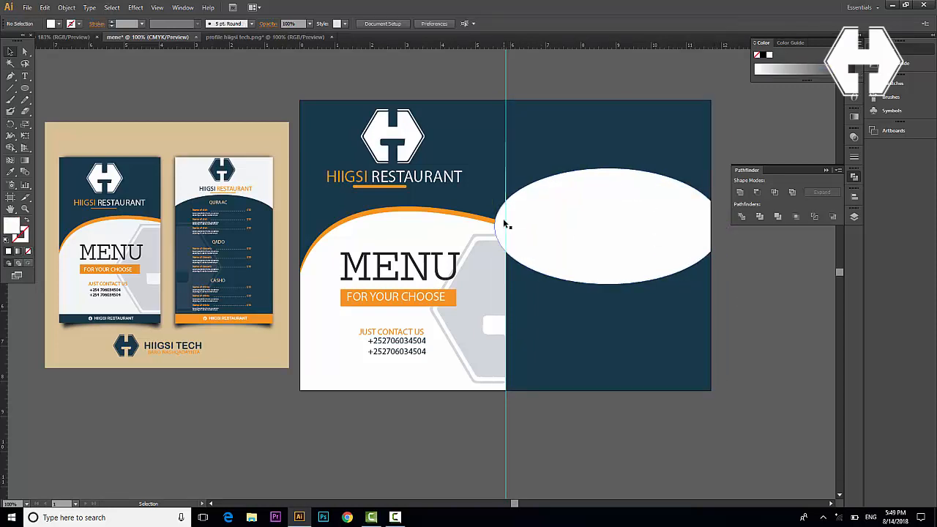
left_click(503, 218)
key("Delete")
Unite the ellipse with the lower dark piece into a single arch shape
left_click_drag(715, 359, 644, 242)
left_click(724, 329)
left_click(660, 317)
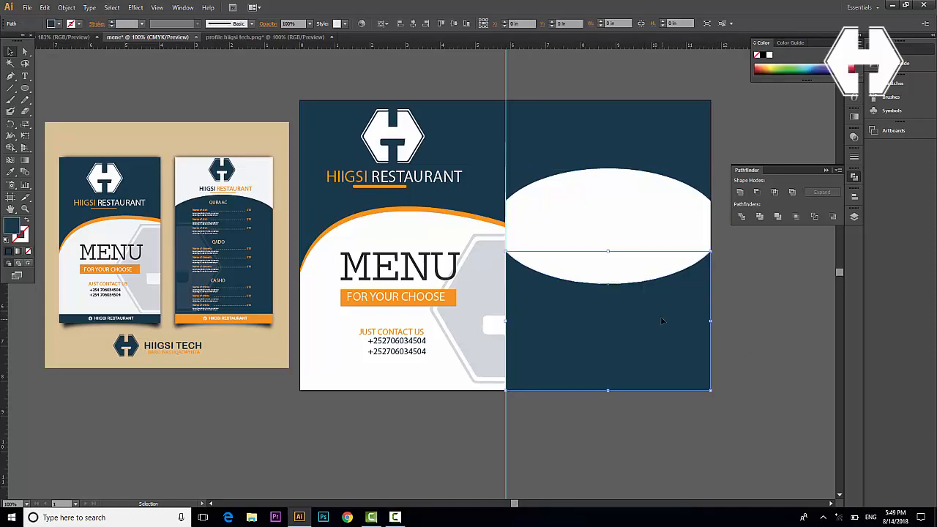
left_click(621, 218)
left_click(600, 145)
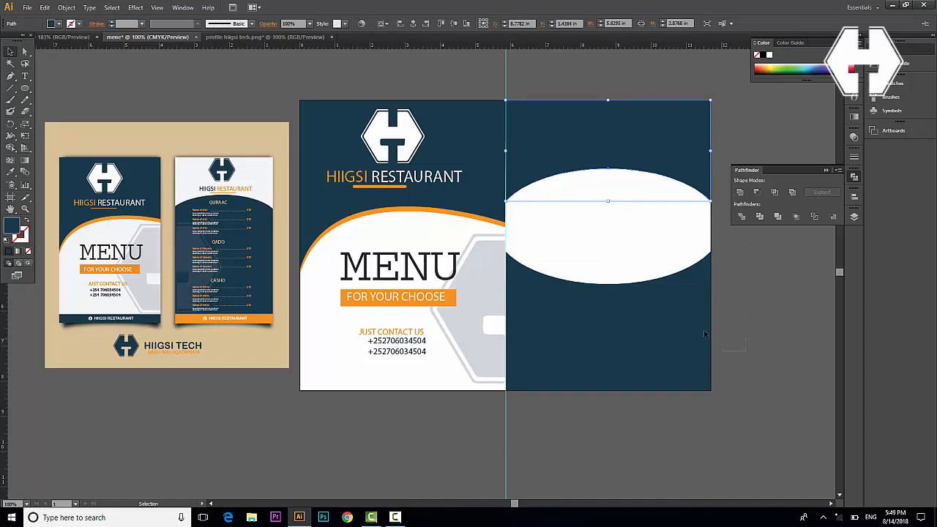
left_click_drag(705, 333, 624, 234)
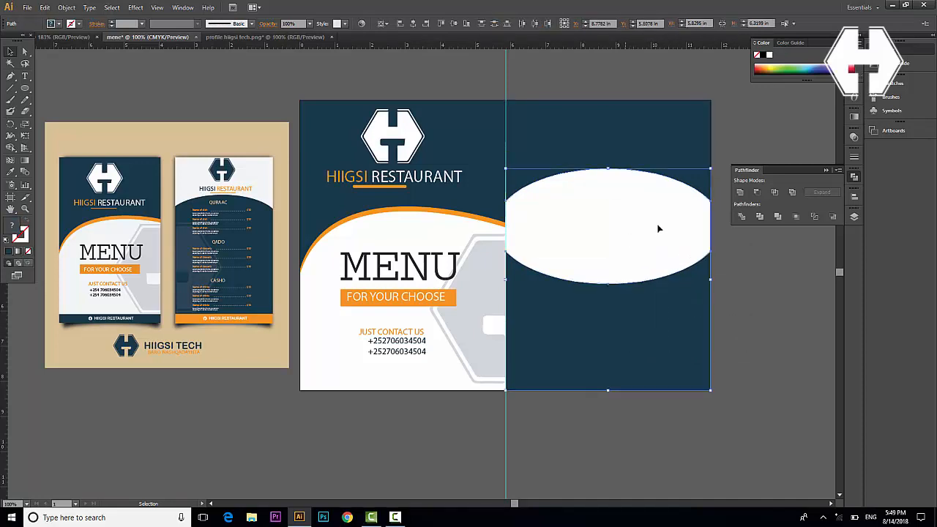
left_click(740, 194)
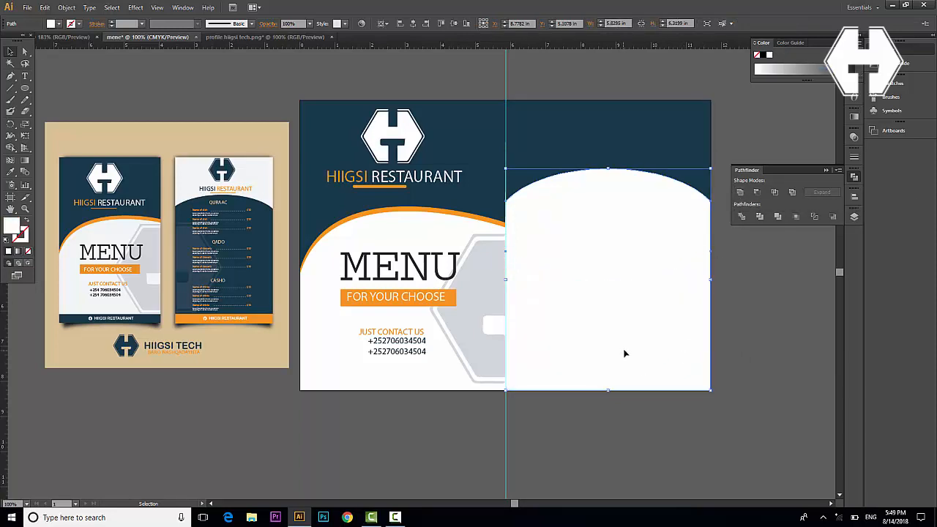
Fill the arch navy and make the piece above it white
key("i")
left_click(610, 146)
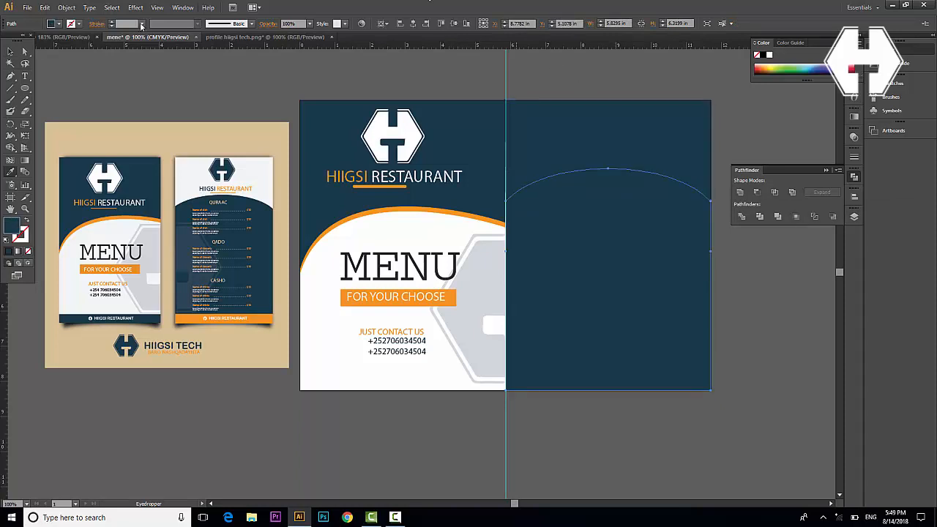
left_click(11, 51)
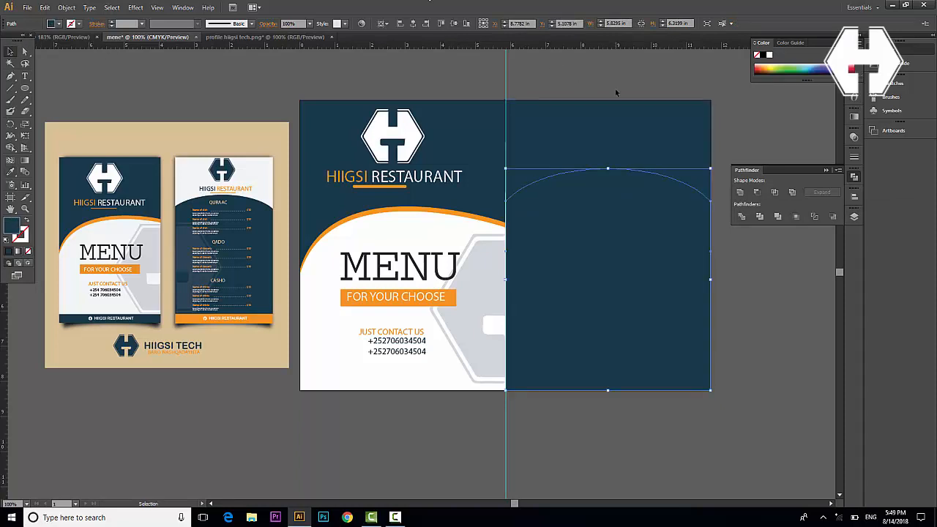
left_click(673, 130)
key("i")
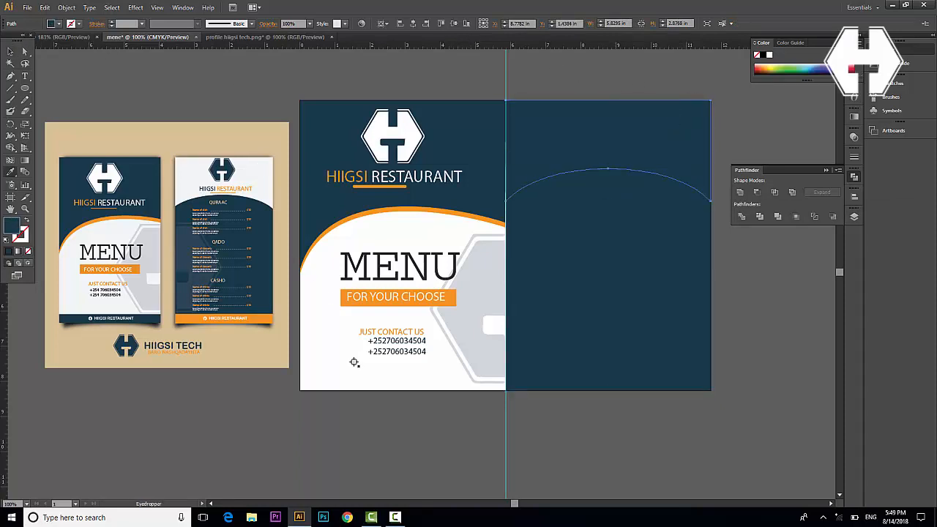
left_click(334, 337)
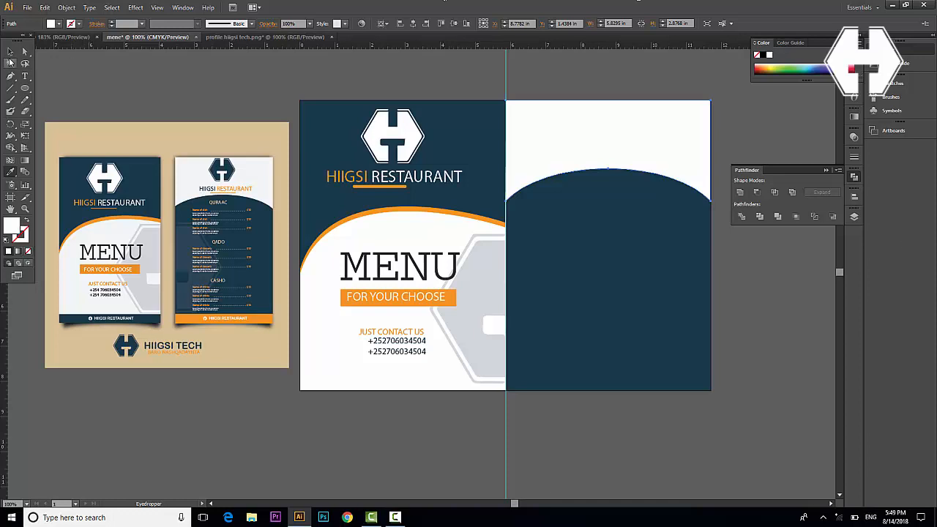
left_click(10, 53)
left_click(127, 69)
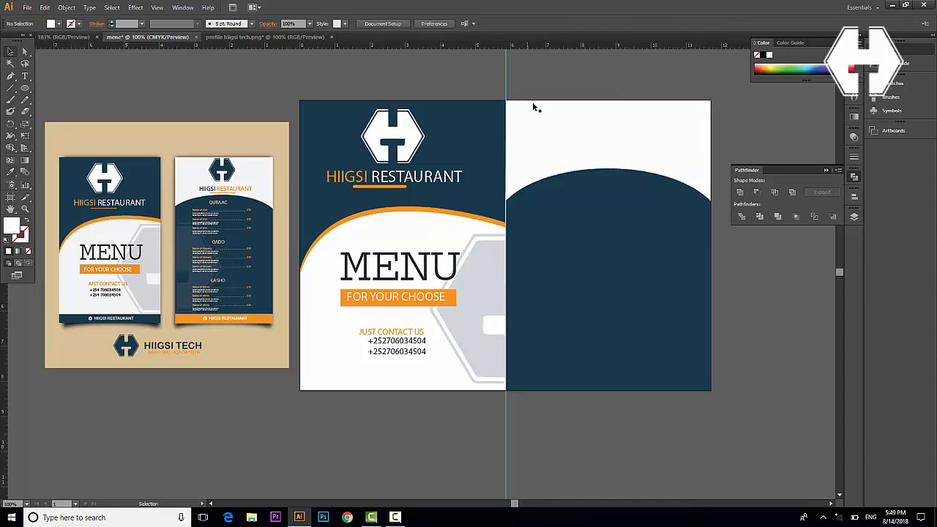
Copy the front logo and HIIGSI RESTAURANT title onto the back panel and shrink them
left_click(390, 184)
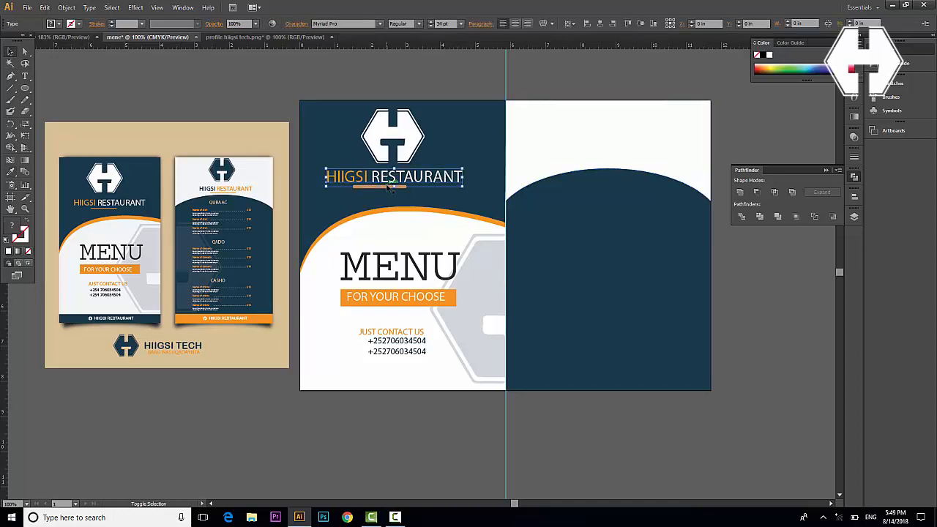
left_click(386, 143, "shift")
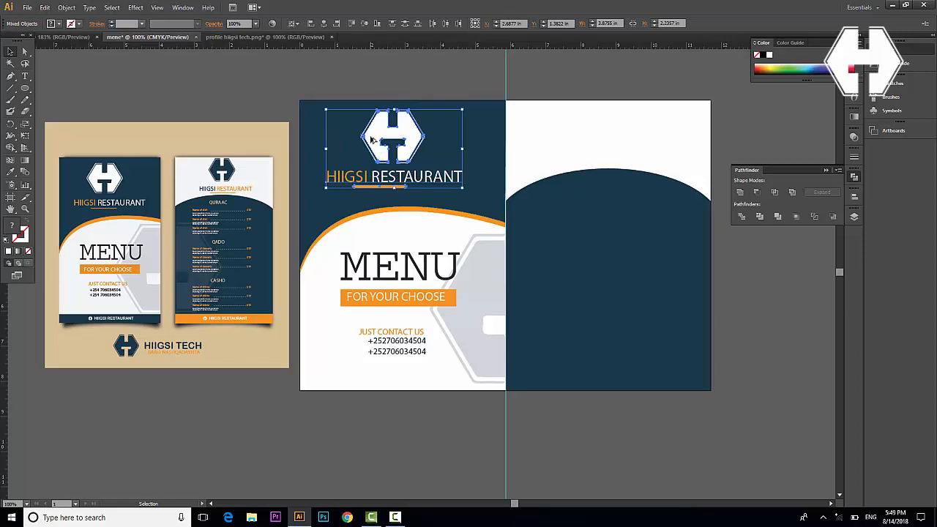
left_click_drag(372, 139, 576, 124)
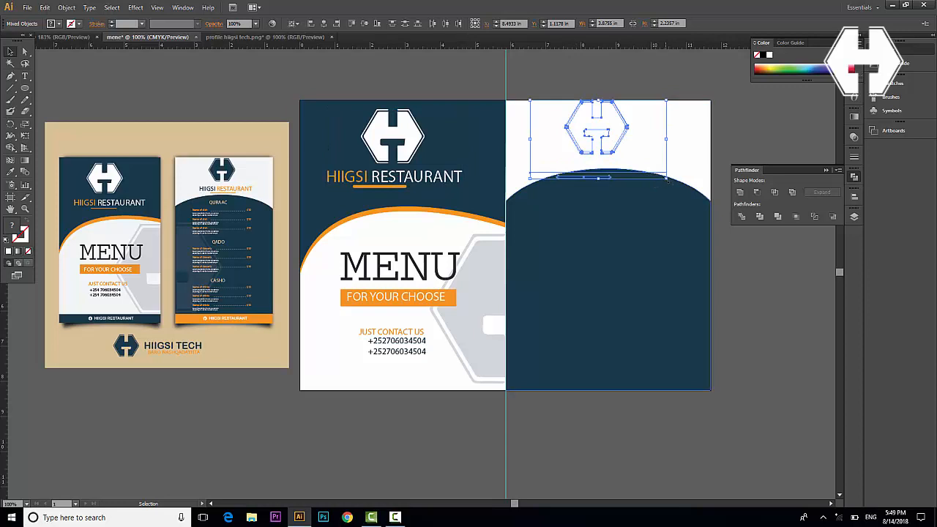
left_click_drag(666, 178, 642, 163)
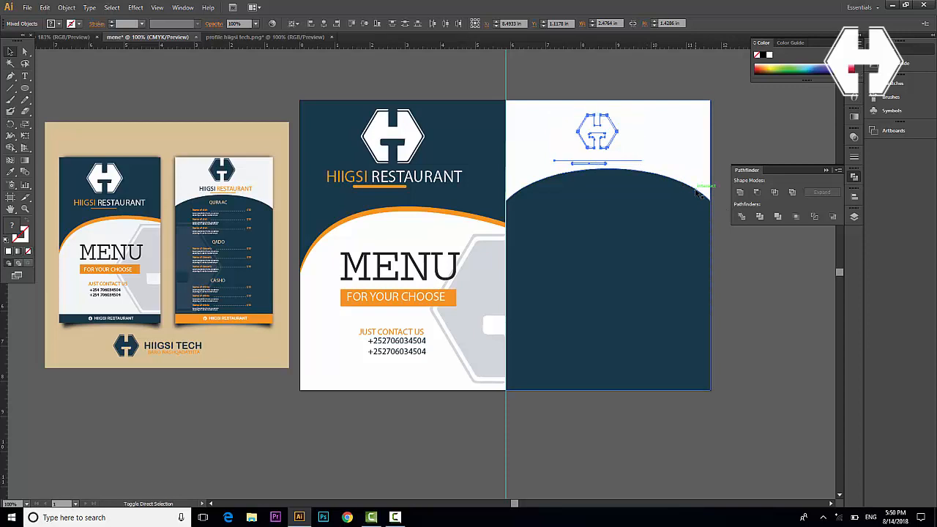
Recolour the copied logo navy
left_click(746, 272)
left_click(595, 123)
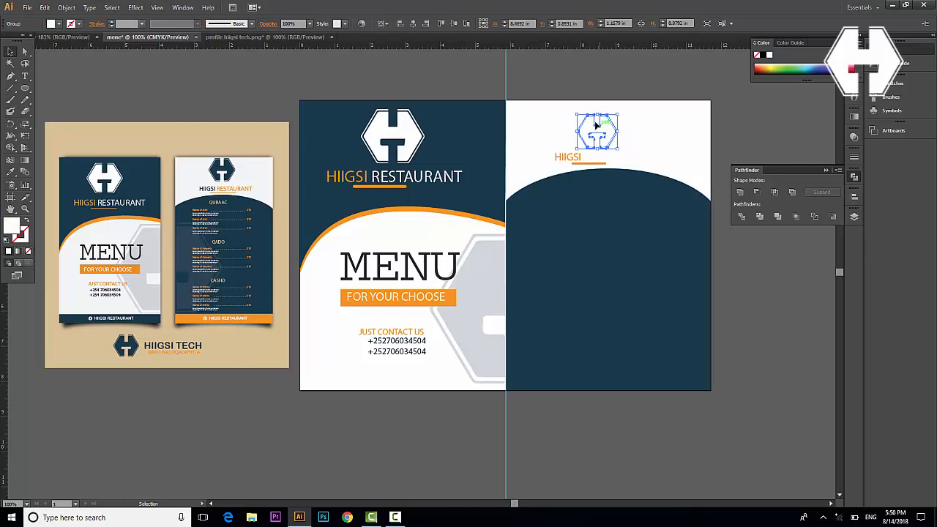
key("i")
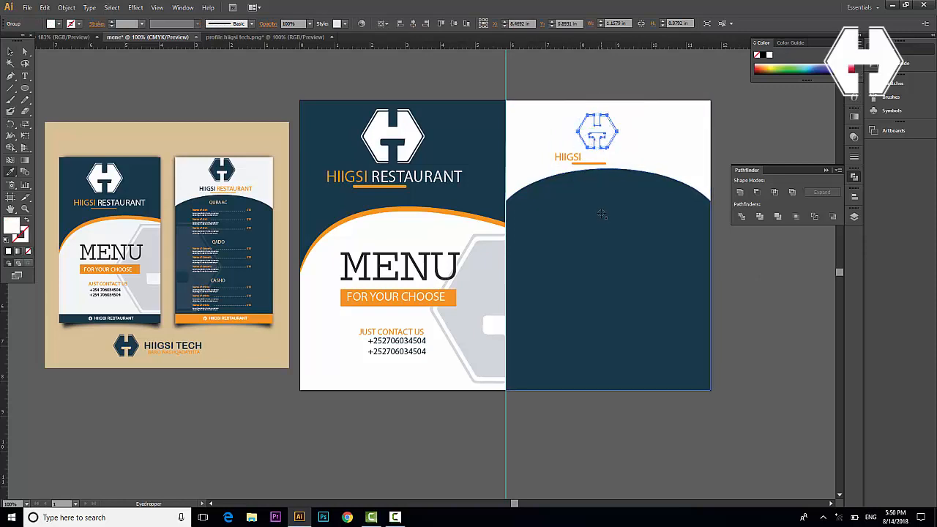
left_click(601, 214)
left_click(10, 52)
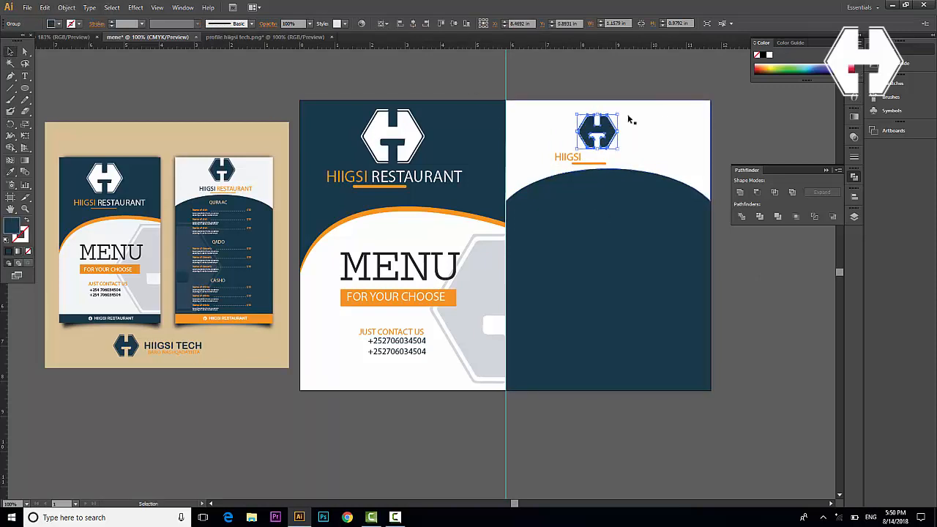
Make RESTAURANT orange and HIIGSI navy in the copied title
double_click(594, 158)
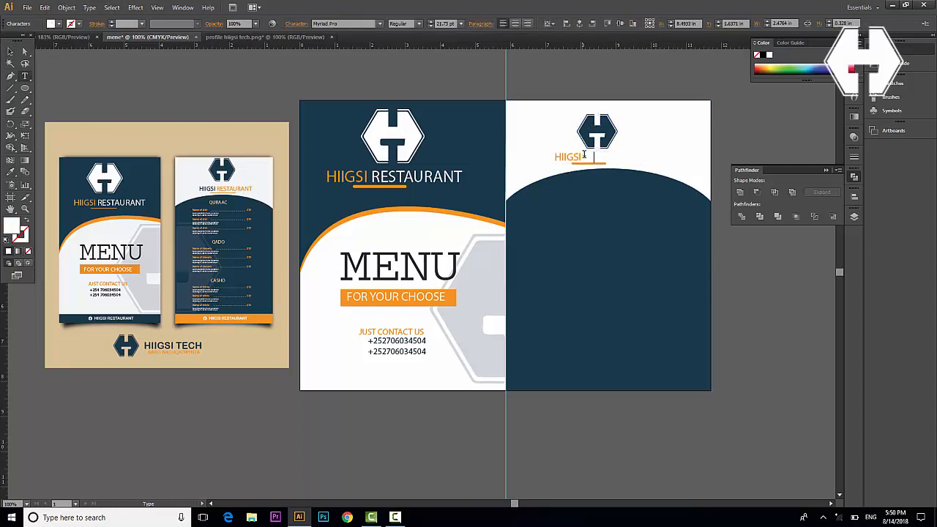
left_click_drag(584, 155, 653, 151)
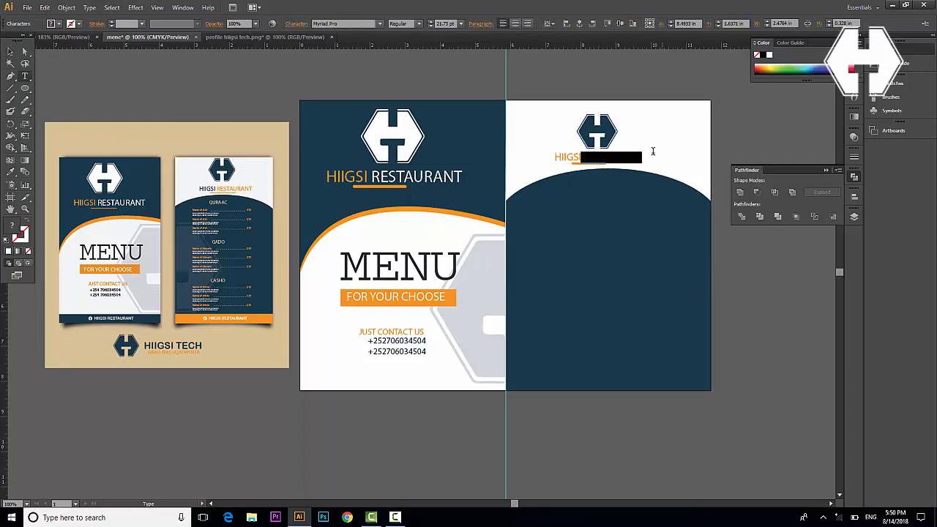
left_click(10, 171)
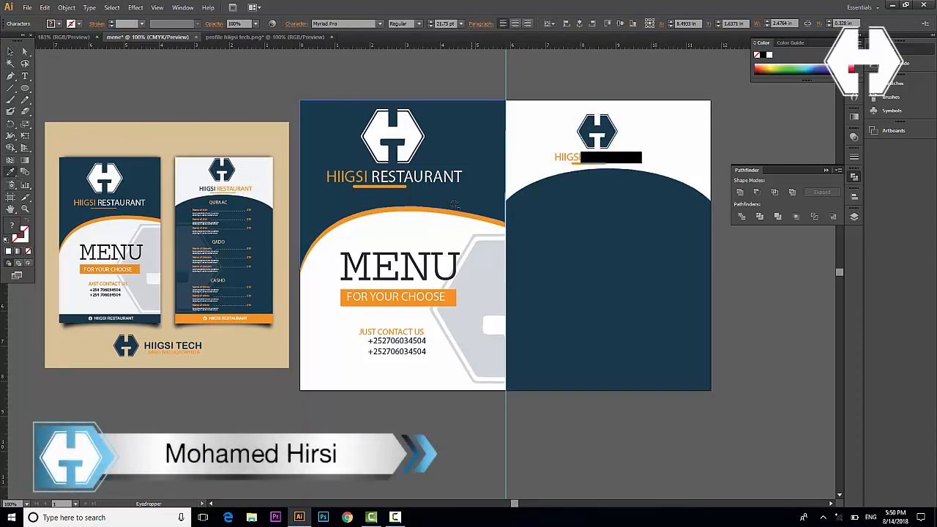
left_click(352, 304)
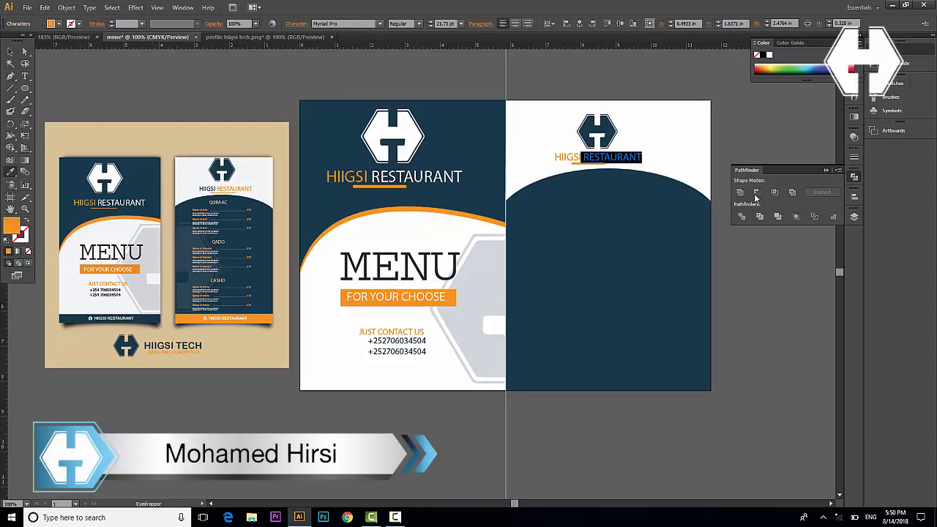
left_click(11, 51)
left_click(593, 158)
double_click(588, 159)
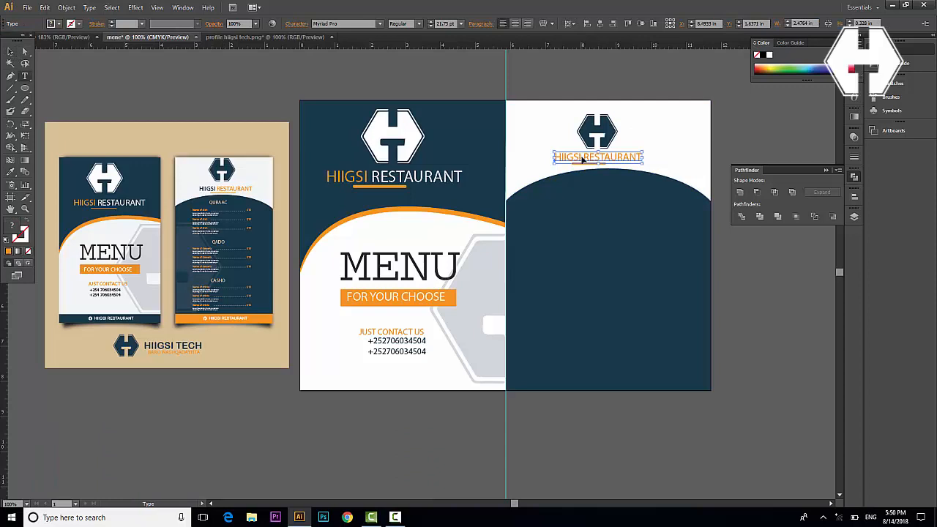
left_click_drag(582, 157, 549, 156)
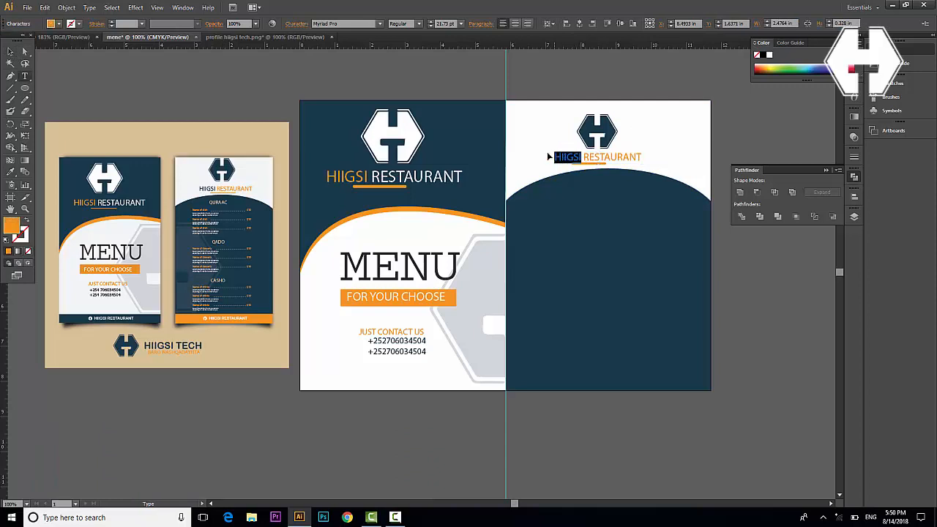
left_click(10, 171)
left_click(618, 333)
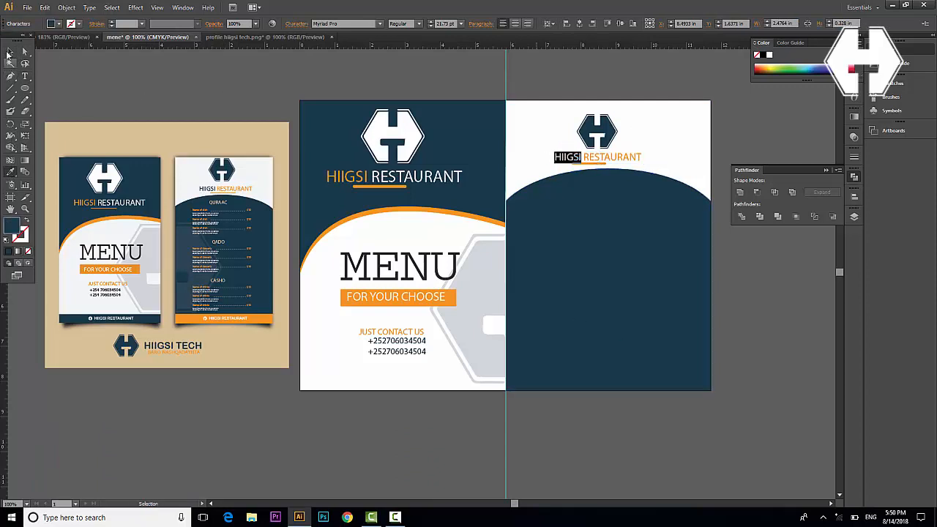
left_click(11, 51)
Enlarge the logo and title group slightly and centre it above the arch
left_click(774, 318)
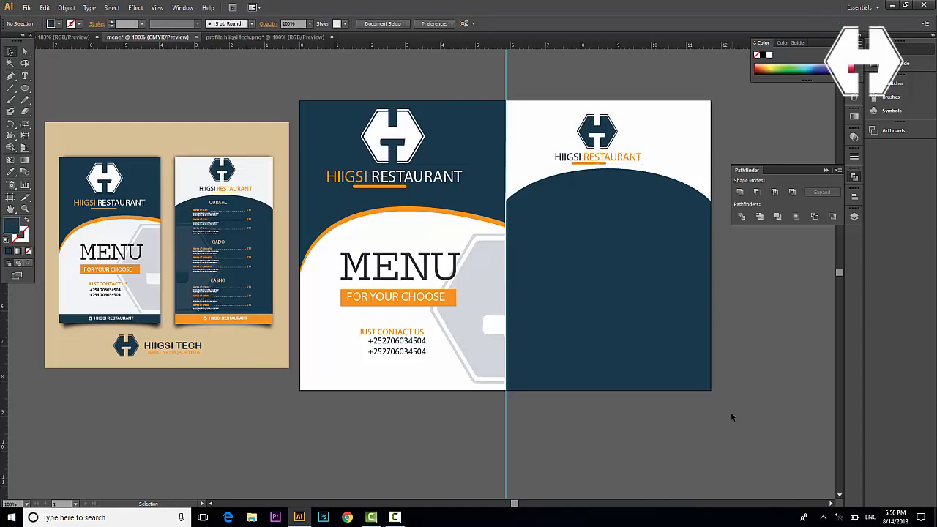
left_click(597, 156)
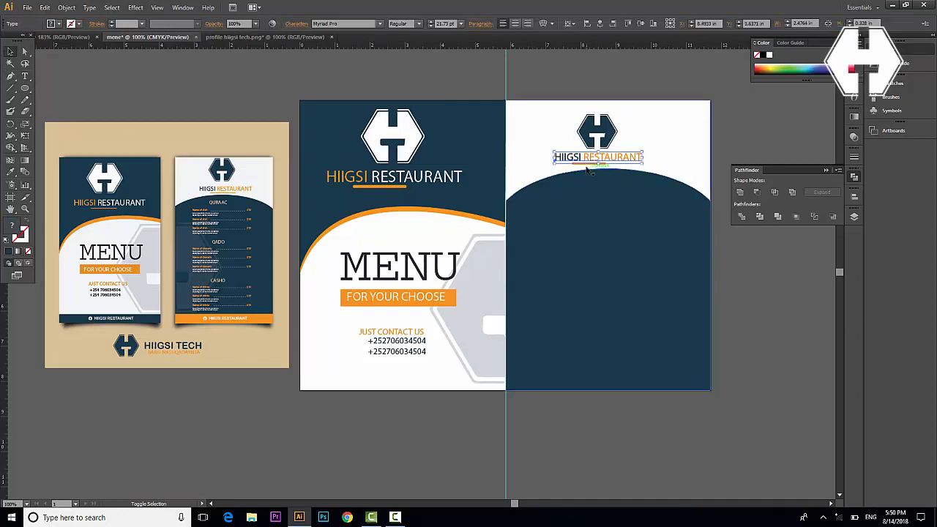
left_click(596, 143, "shift")
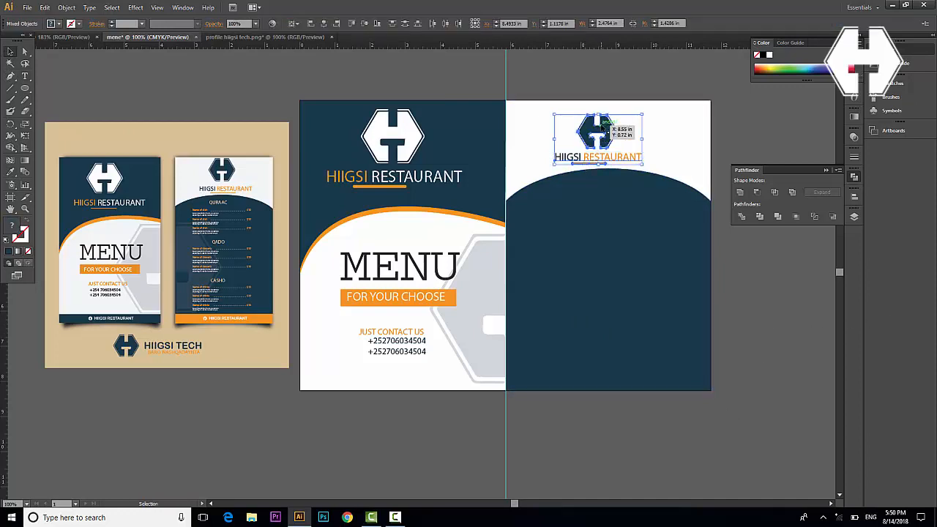
key("shift+Right")
key("shift+Right")
key("shift+Right")
key("shift+Left")
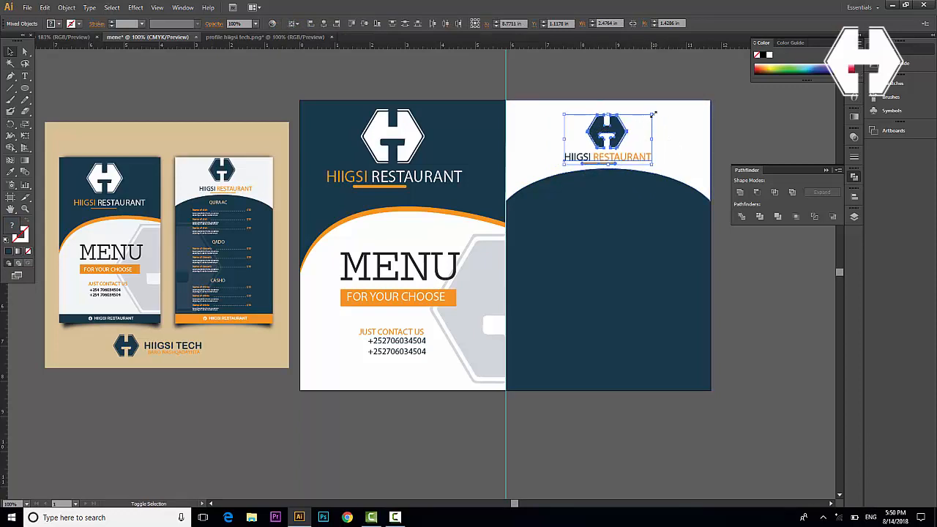
left_click_drag(652, 114, 657, 112)
key("Up")
key("Up")
key("Up")
key("Up")
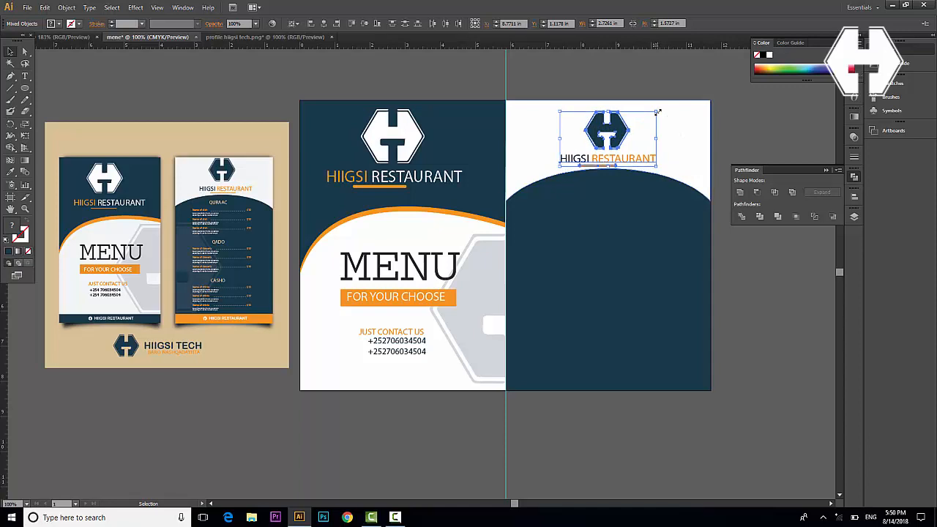
left_click(765, 415)
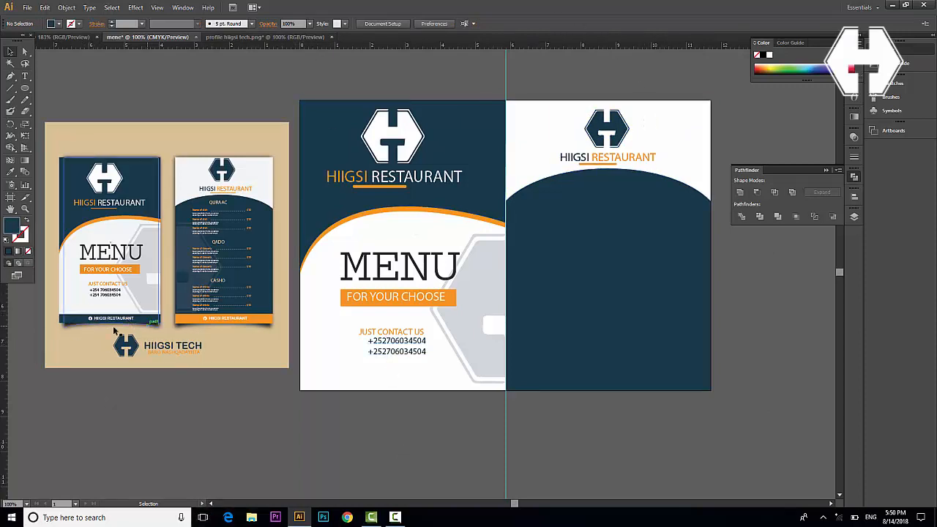
Draw a navy bar along the front cover's bottom edge and nudge it slightly up
left_click_drag(25, 87, 49, 89)
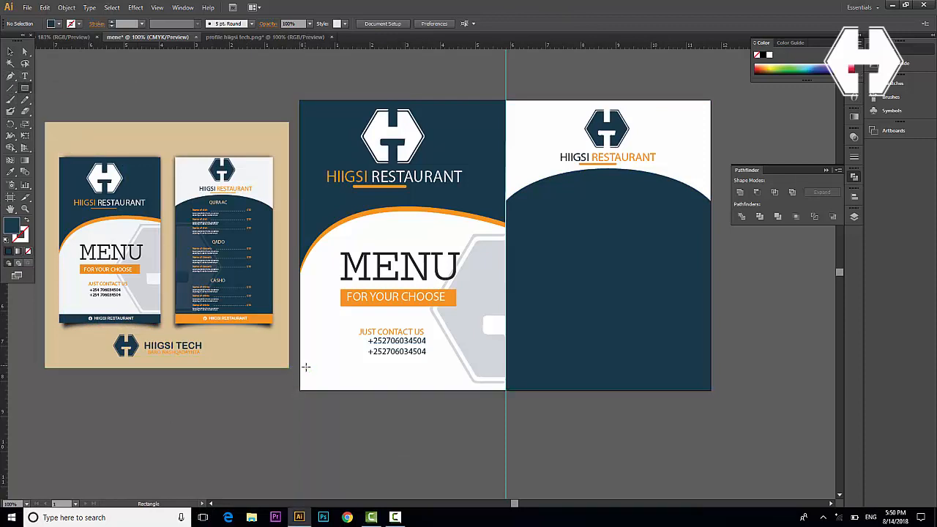
mouse_move(300, 370)
left_mouse_down()
mouse_move(338, 388)
mouse_move(507, 393)
left_mouse_up()
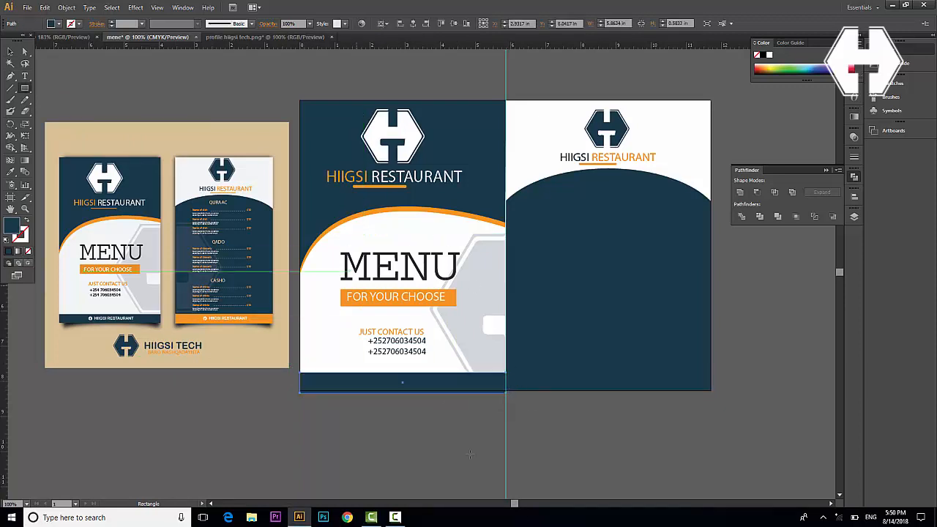
key("Up")
key("Up")
key("Up")
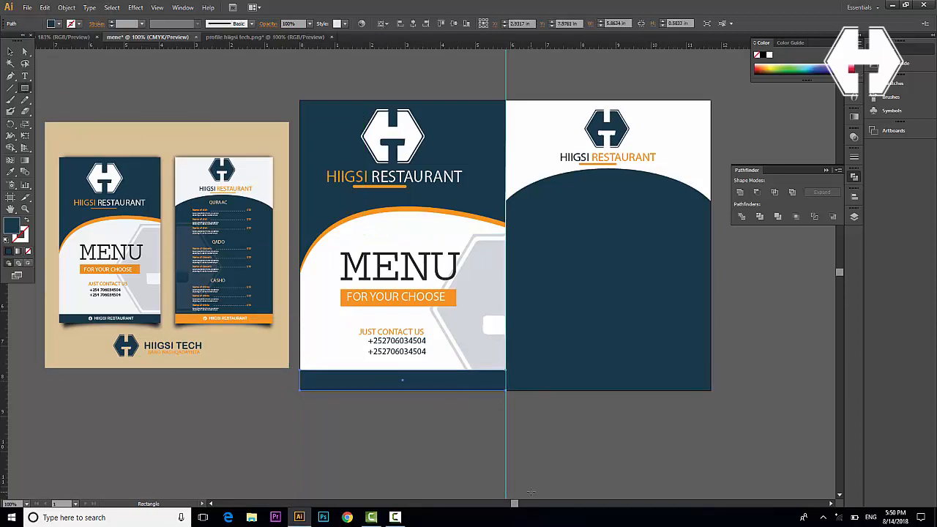
Add footer text 'HIIGSI RESTAURANT' in the bar, set to 22 pt and white
left_click(24, 76)
left_click(346, 379)
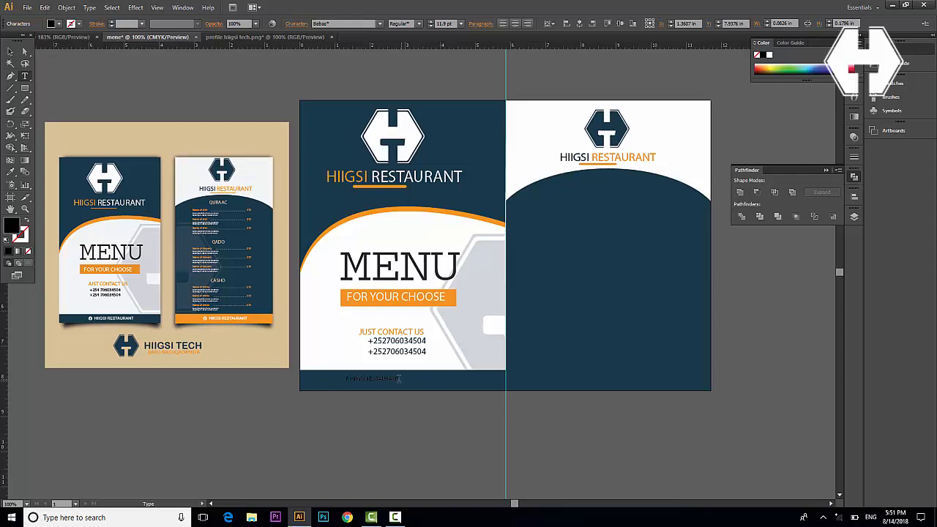
left_click_drag(399, 379, 345, 379)
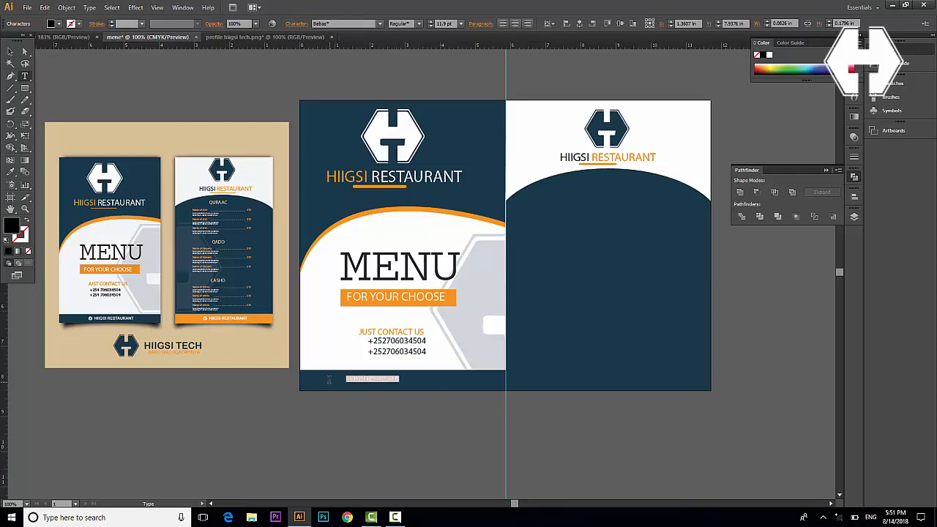
left_click(431, 22)
left_click(431, 22)
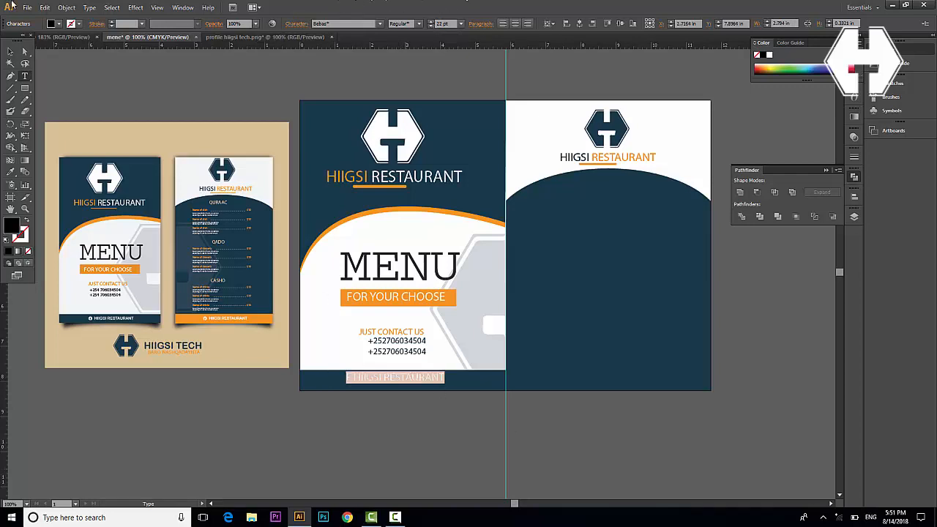
left_click(58, 24)
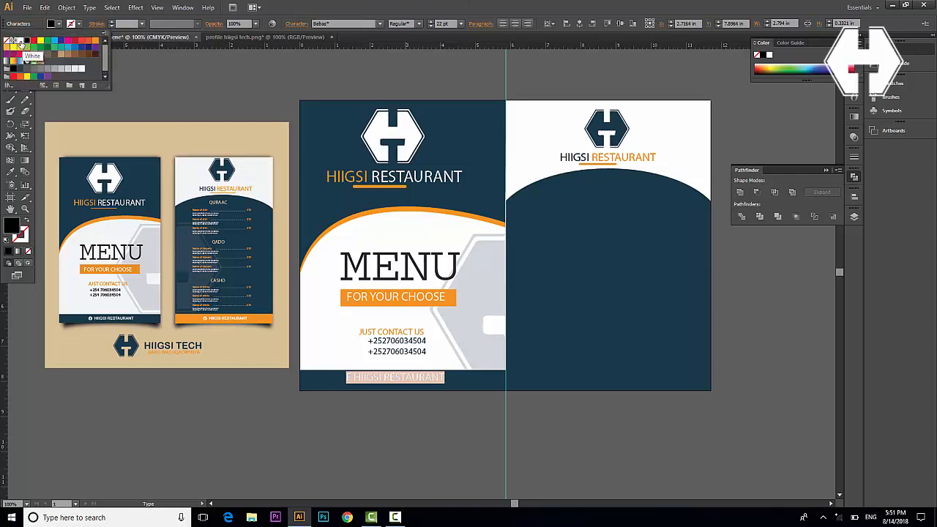
left_click(17, 39)
left_click(13, 100)
left_click(10, 52)
left_click(370, 504)
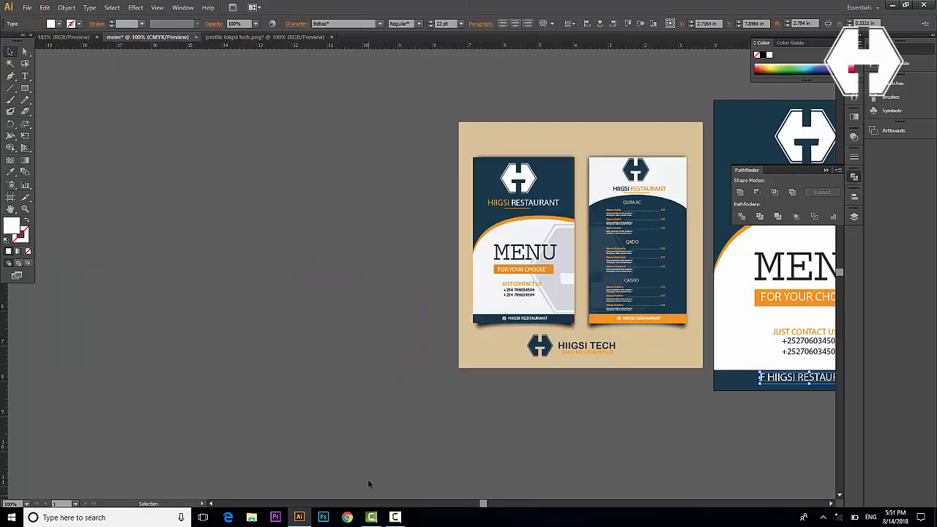
scroll(359, 402, "right", 10)
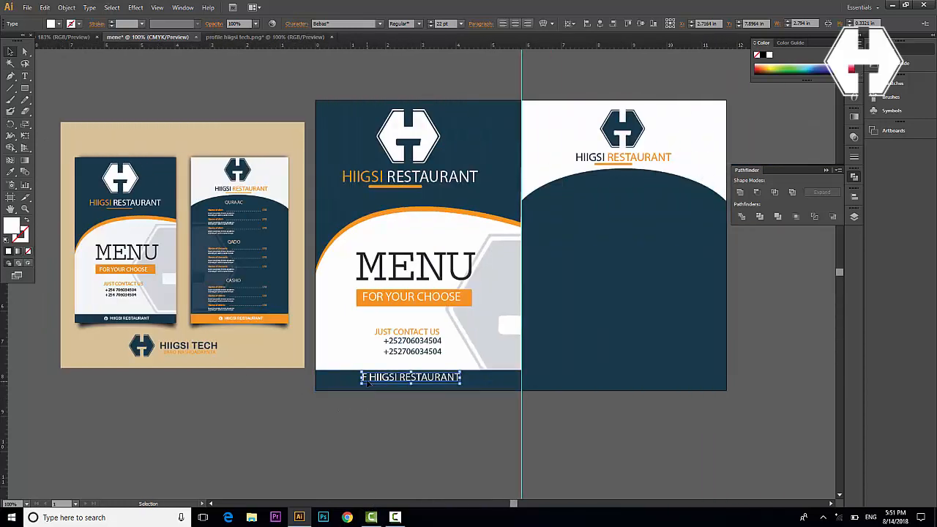
Change the leading F of the footer text to the typecon font, making a Facebook icon
double_click(367, 378)
left_click_drag(367, 377, 358, 377)
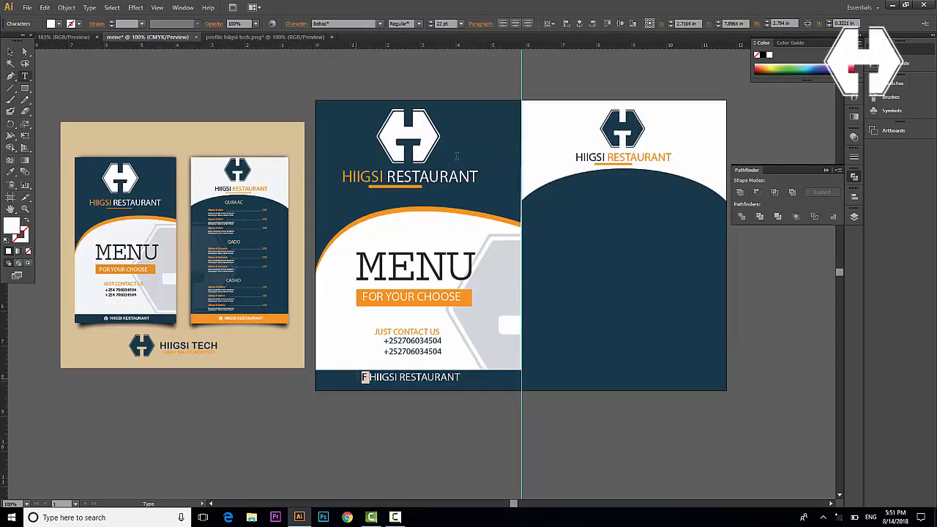
left_click(323, 24)
type("typicon Regular")
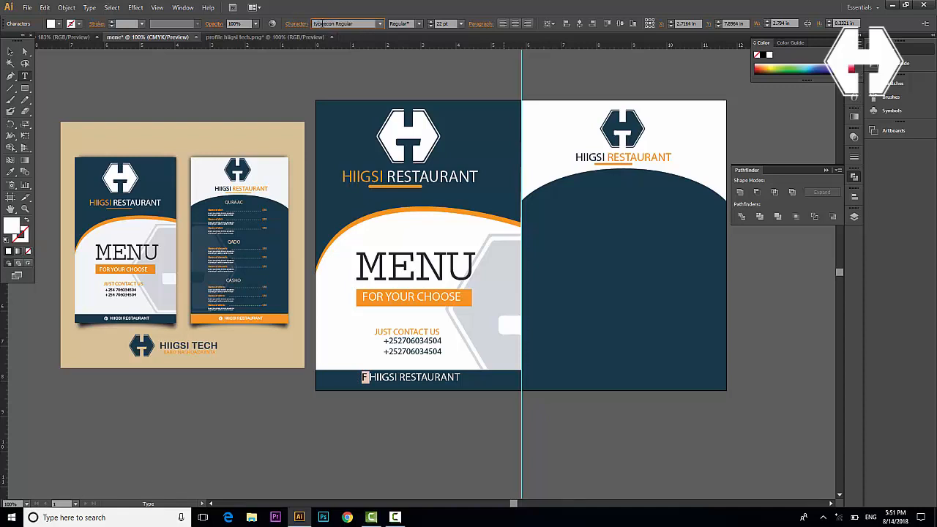
key("Return")
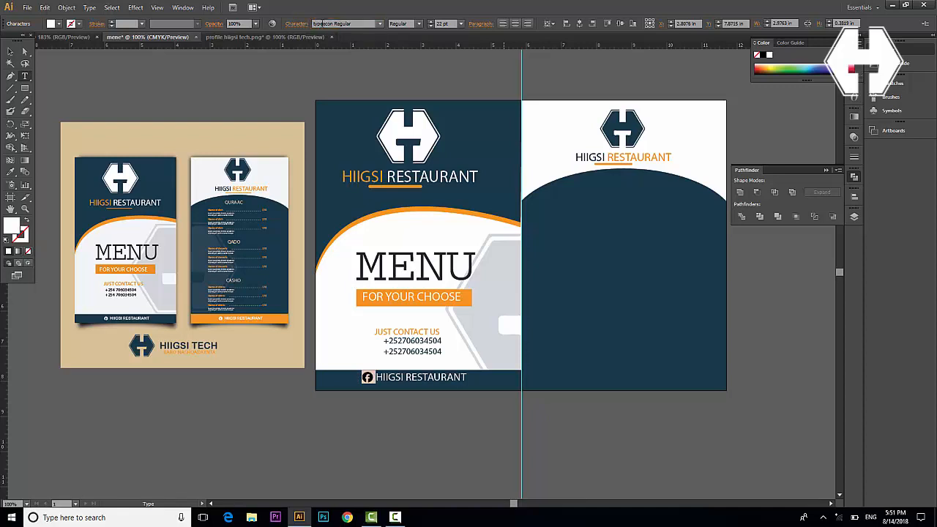
left_click(10, 51)
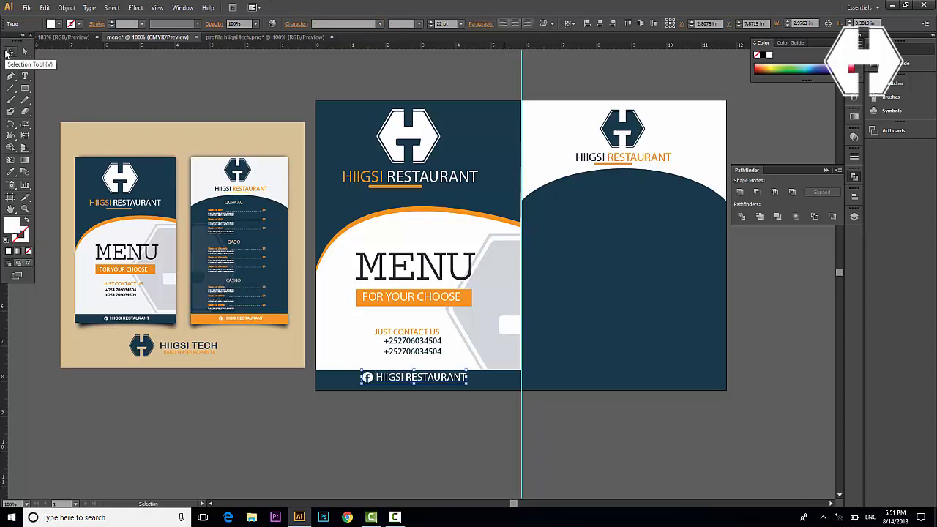
left_click(350, 439)
left_click(400, 378)
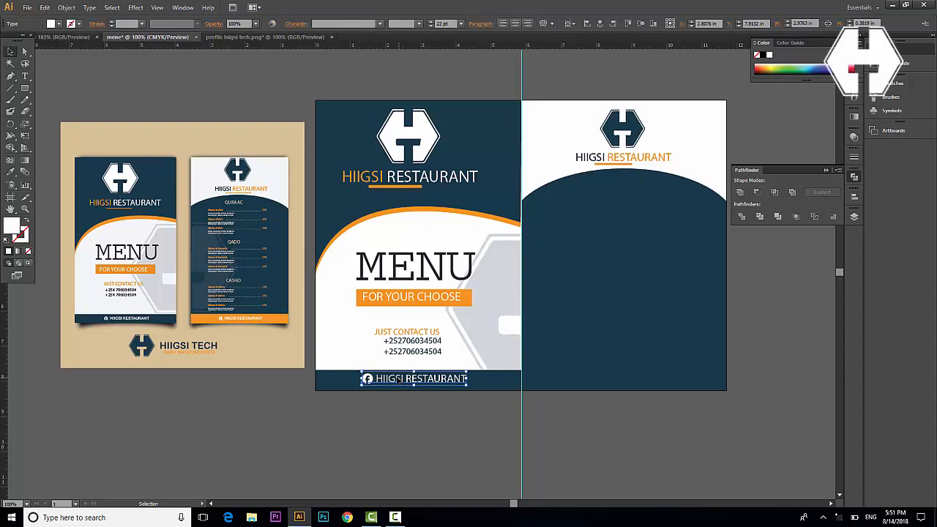
left_click(391, 448)
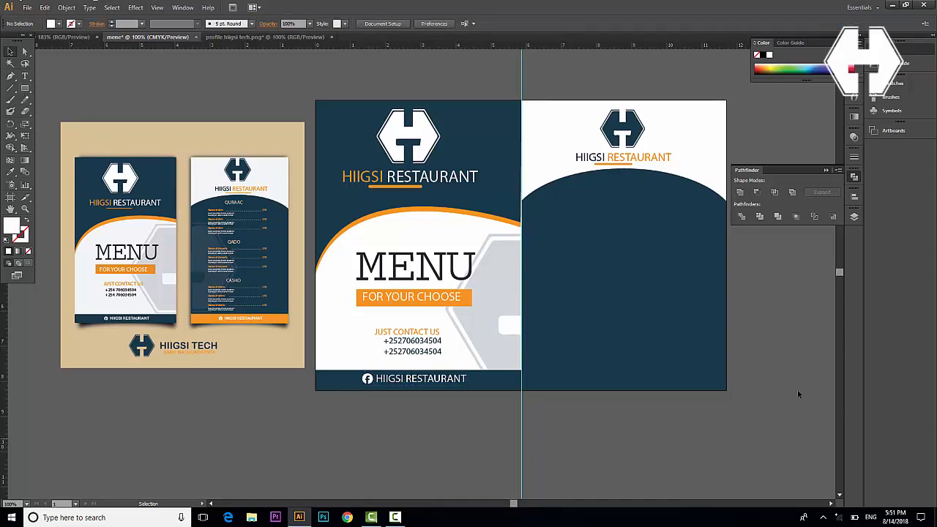
Copy the footer bar onto the back panel's bottom edge and nudge it down
scroll(559, 370, "right", 2)
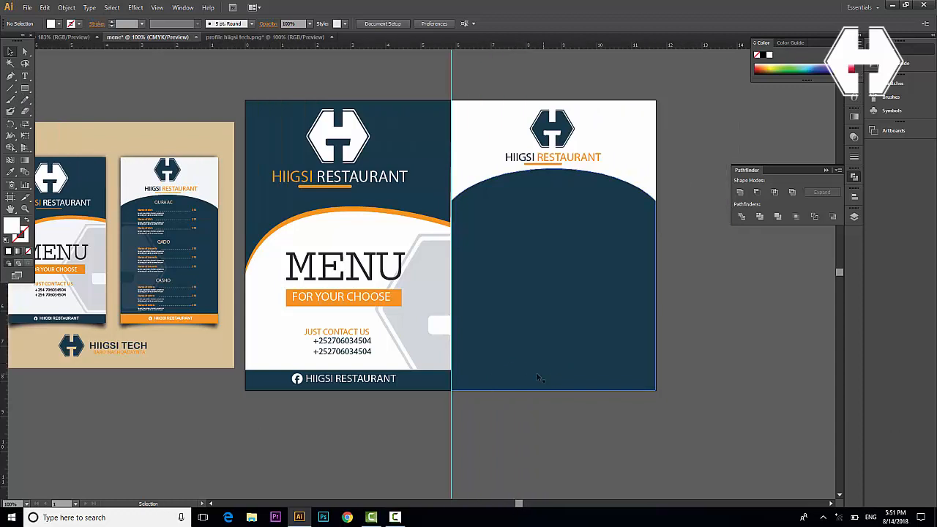
left_click(378, 381)
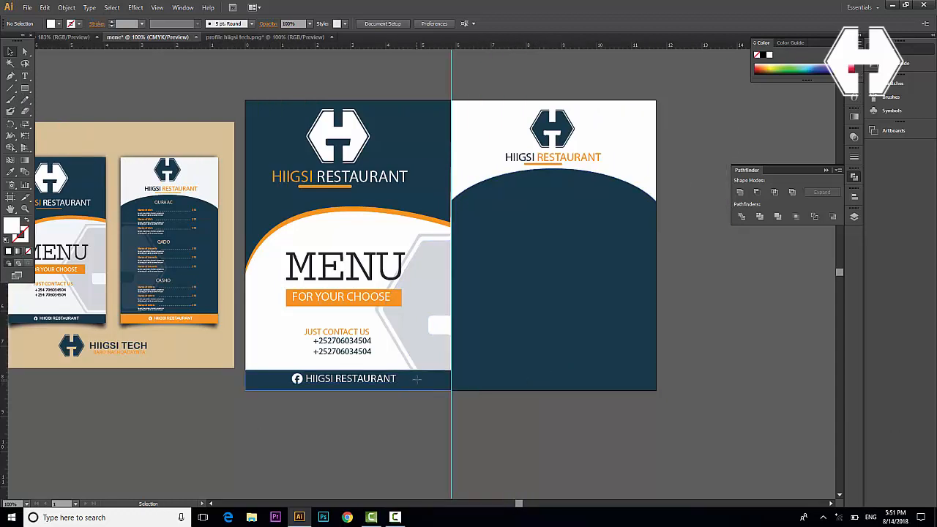
left_click_drag(411, 387, 618, 384)
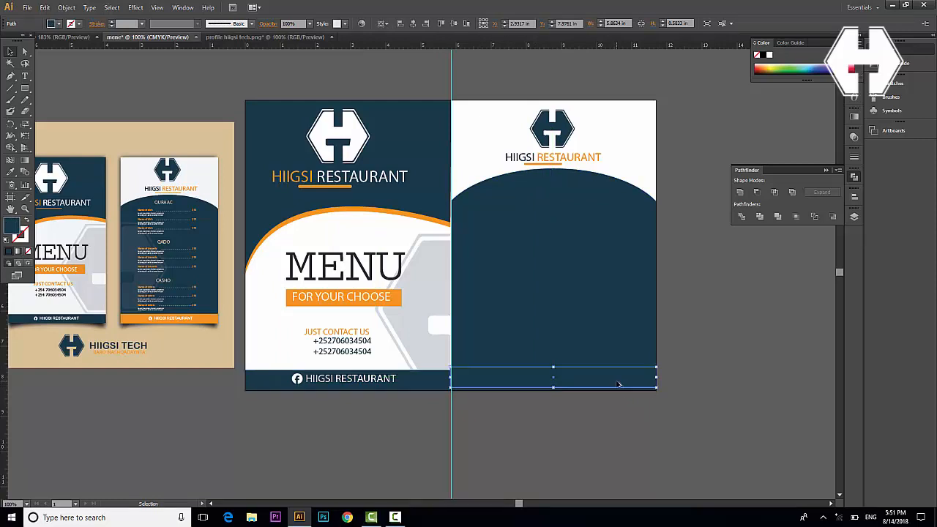
key("Down")
key("Down")
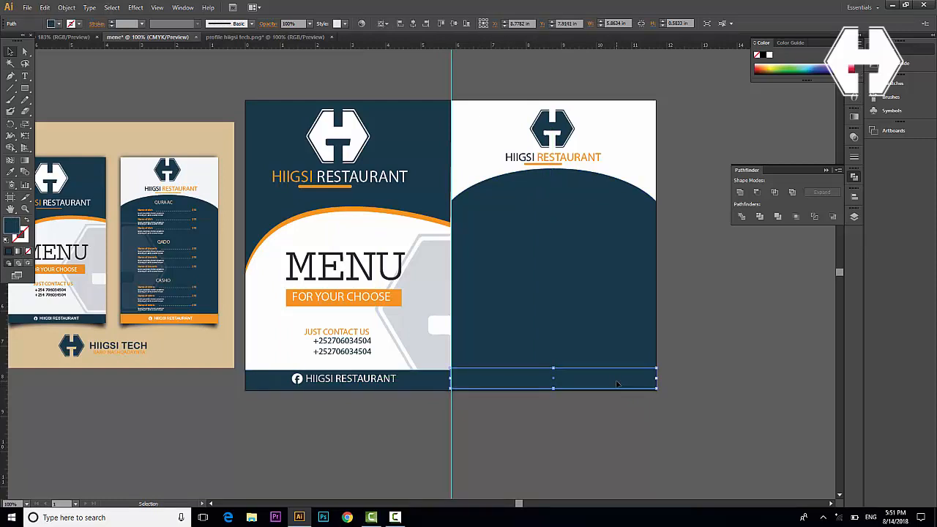
Colour the copied bar orange from the mock-up footer using the Eyedropper, then align it to the page bottom
key("i")
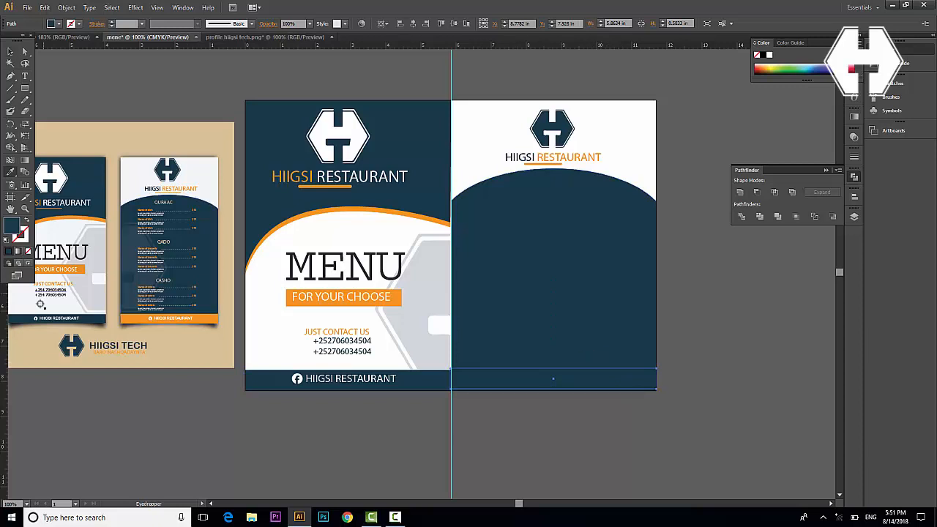
left_click(208, 320)
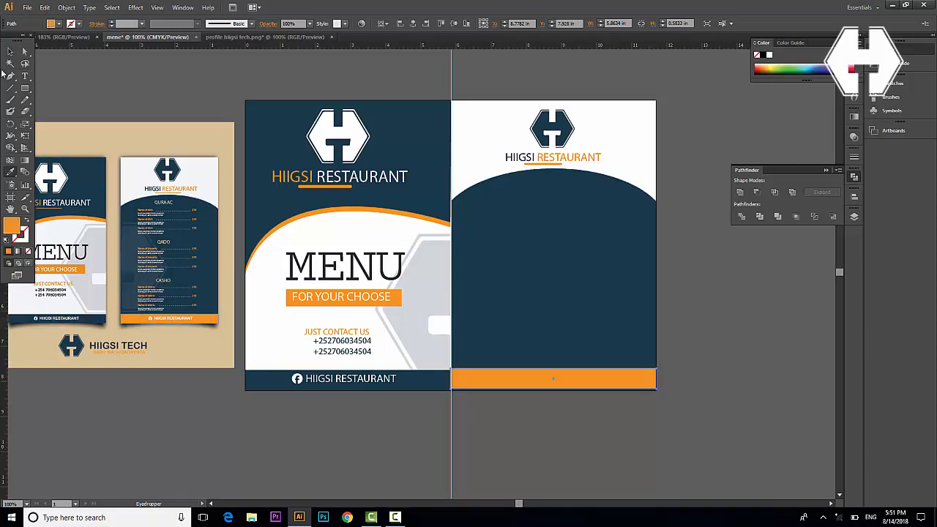
left_click(10, 52)
left_click(628, 441)
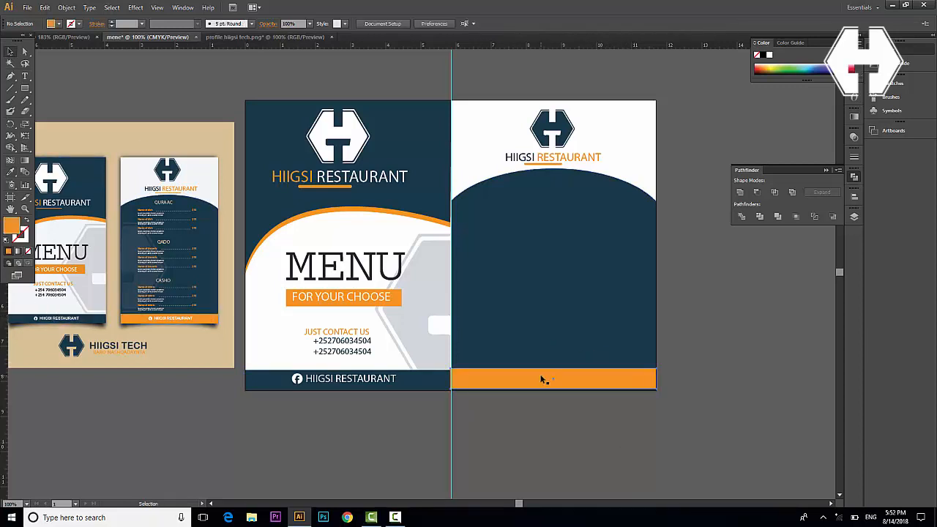
left_click_drag(541, 377, 542, 377)
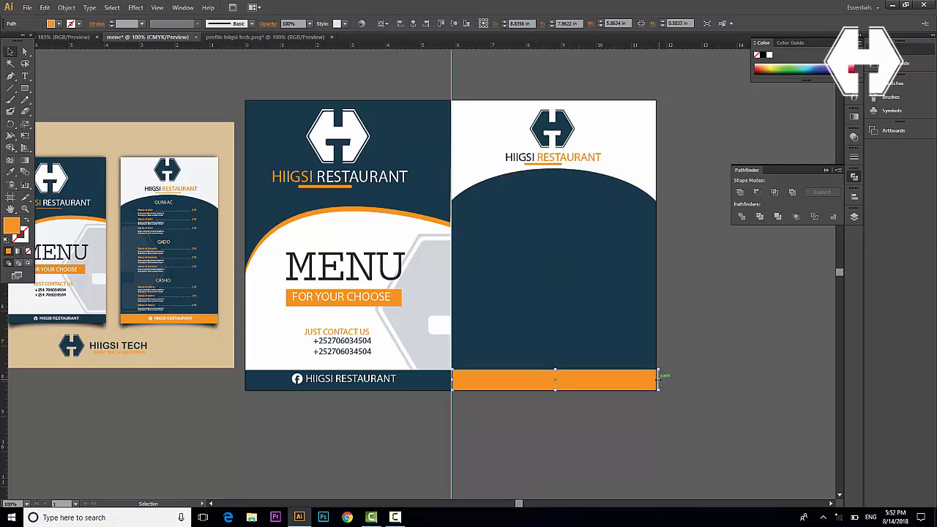
left_click(631, 423)
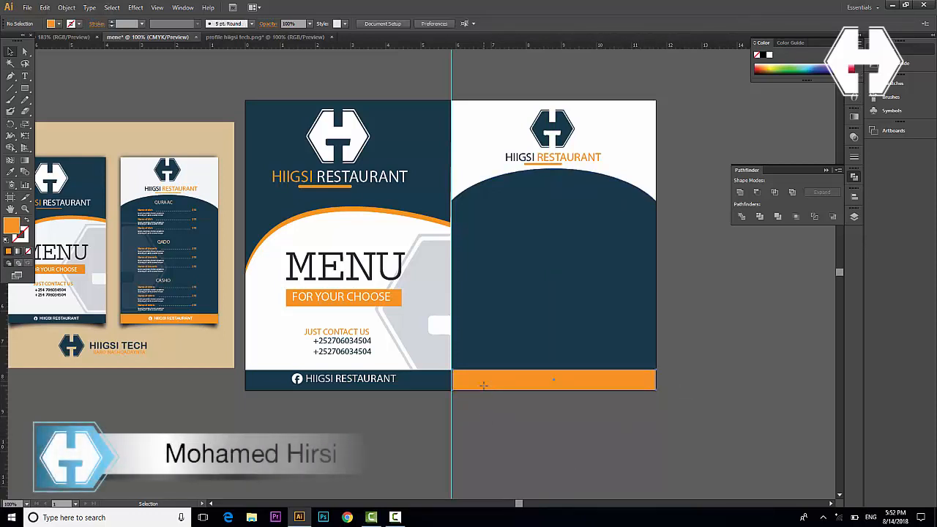
left_click(483, 385)
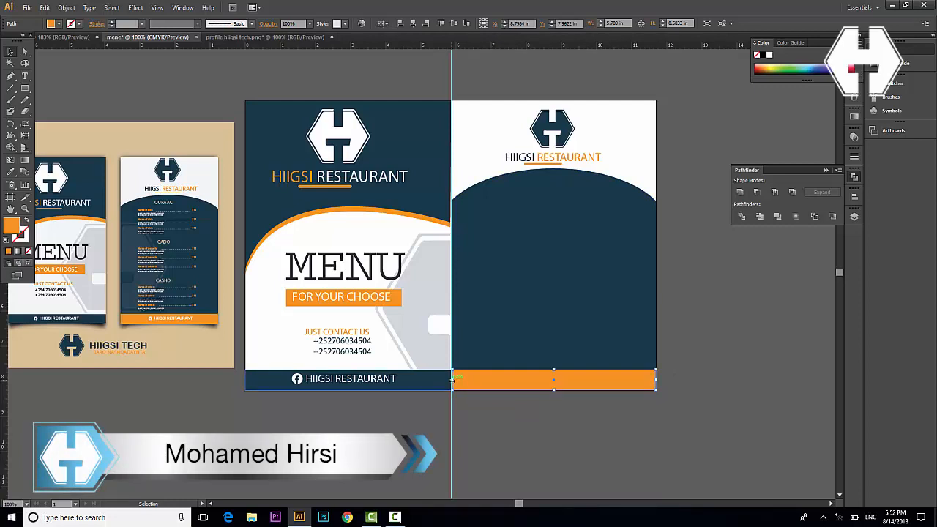
left_click(494, 430)
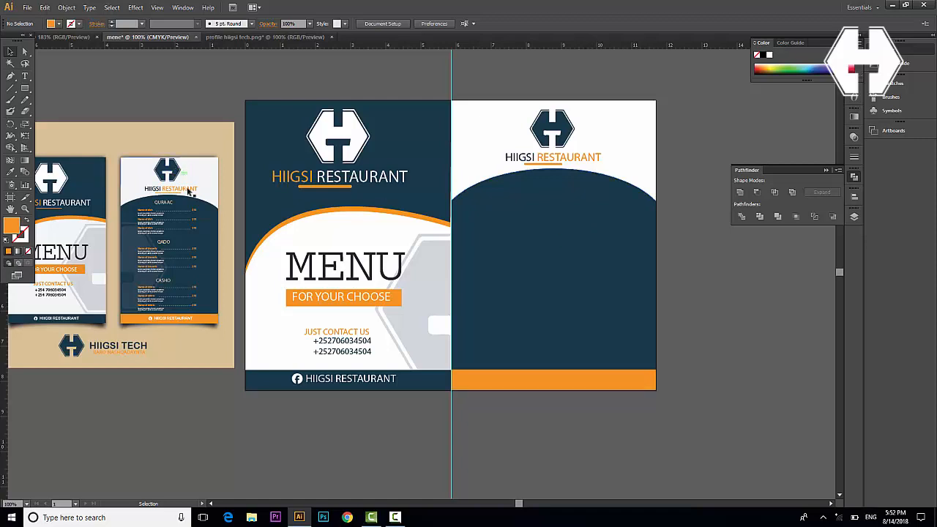
left_click(25, 77)
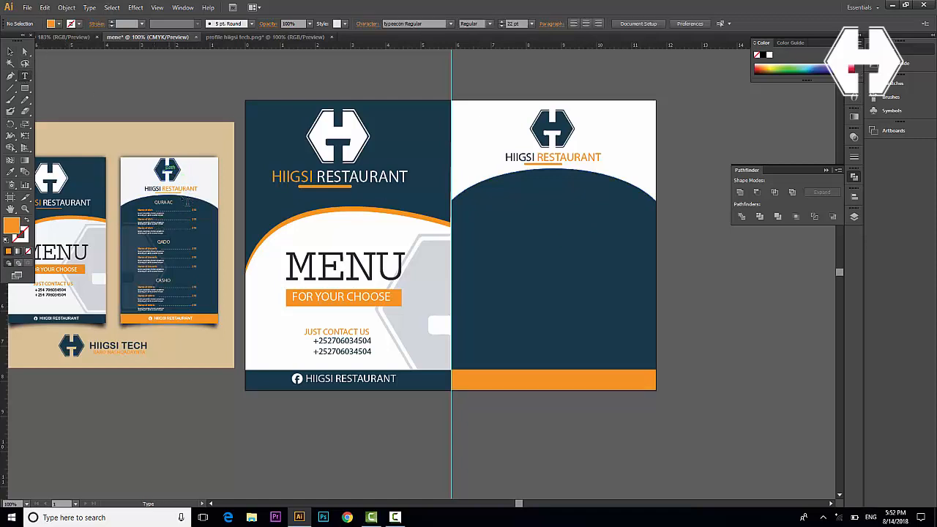
Type the icon characters 'tiflly' on the navy arch below the title and select them for a font change
scroll(185, 213, "left", 3)
scroll(208, 230, "left", 6)
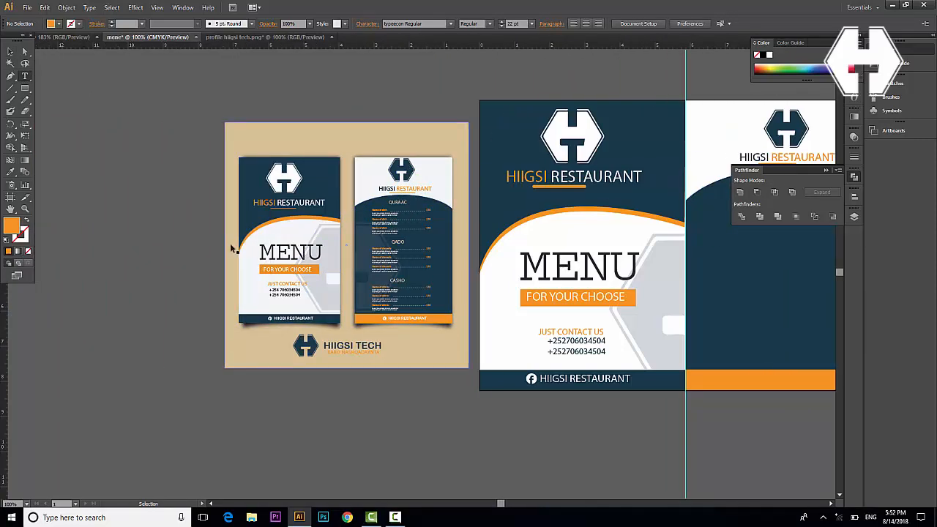
key("ctrl+equal")
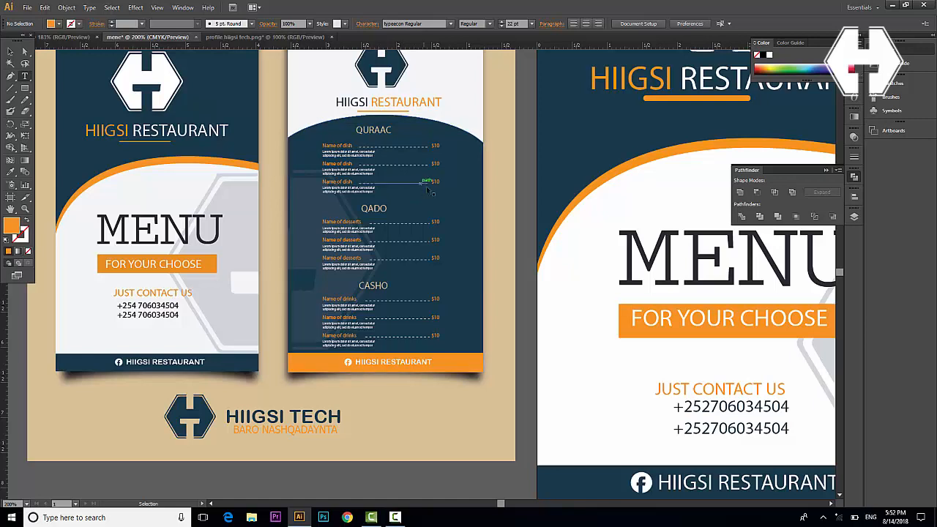
scroll(421, 206, "right", 2)
scroll(421, 206, "right", 15)
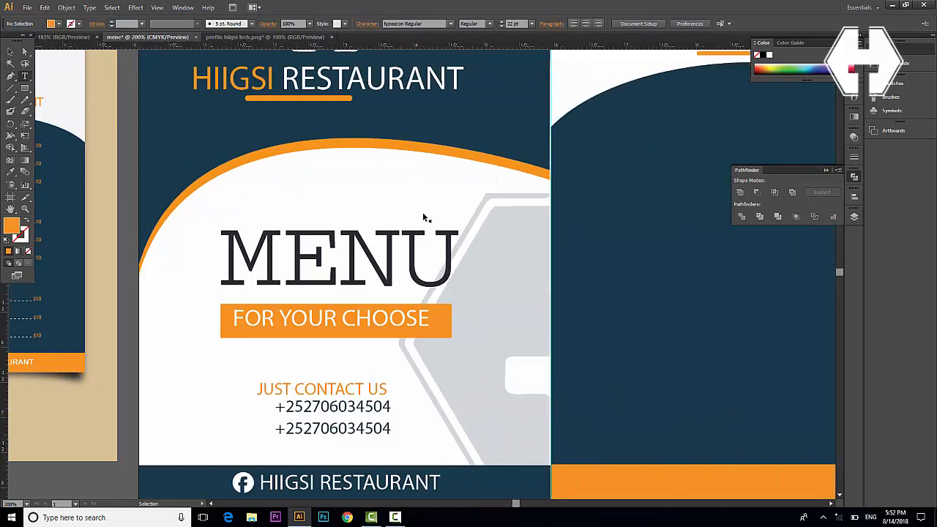
scroll(421, 343, "down", 1)
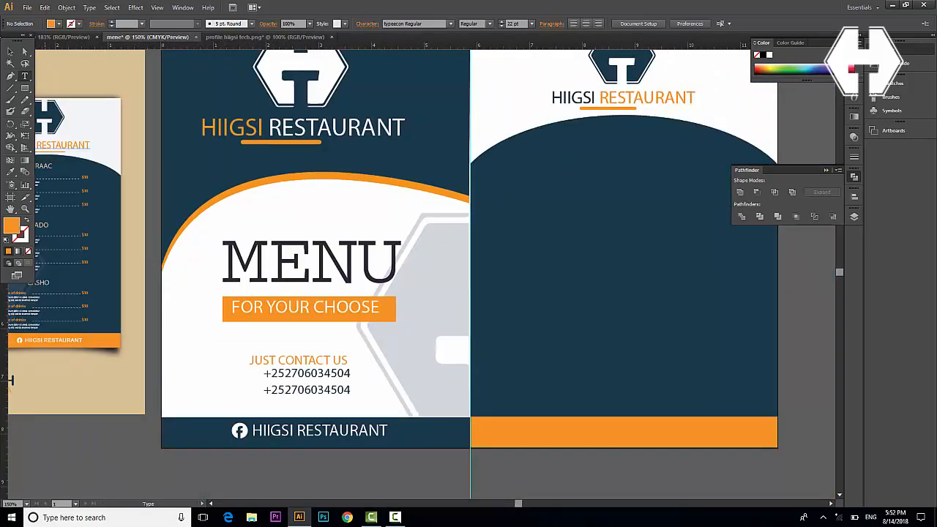
left_click(582, 149)
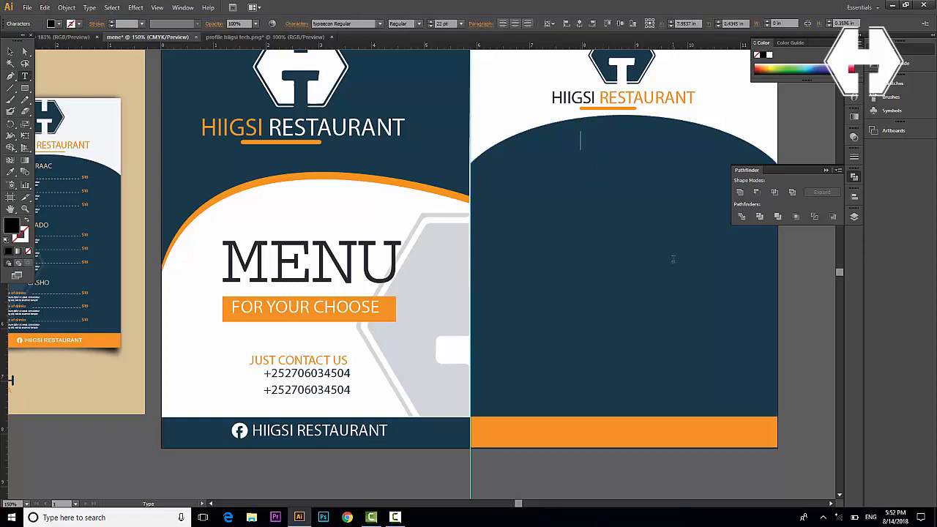
type("tifl")
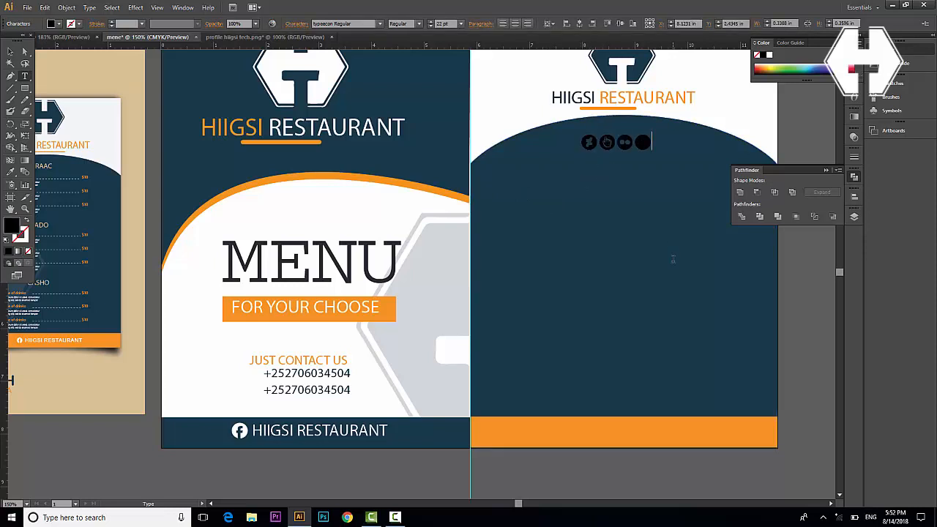
type("ly")
key("ctrl+a")
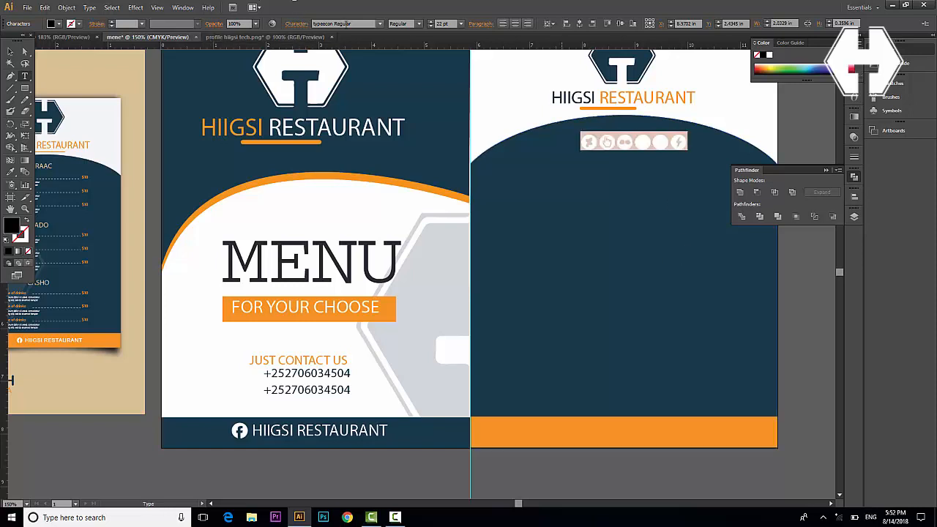
left_click(344, 23)
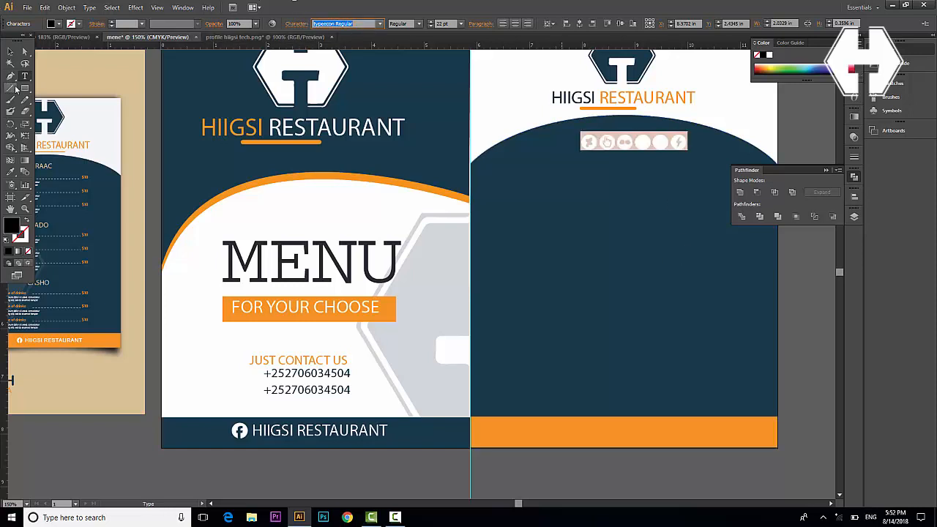
scroll(4, 80, "left", 4)
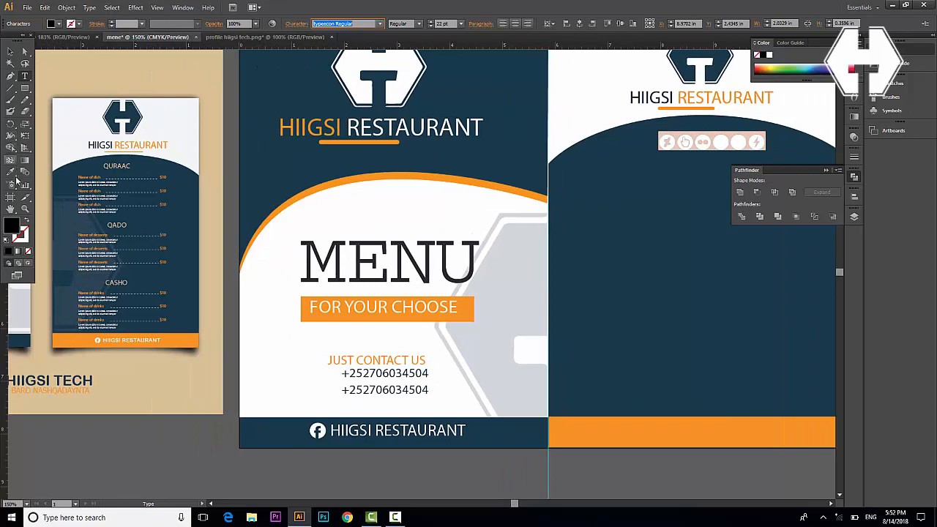
Apply the thumbnail's QURAAC heading style to the text, enlarge it and centre it on the arch
left_click(10, 172)
left_click(120, 168)
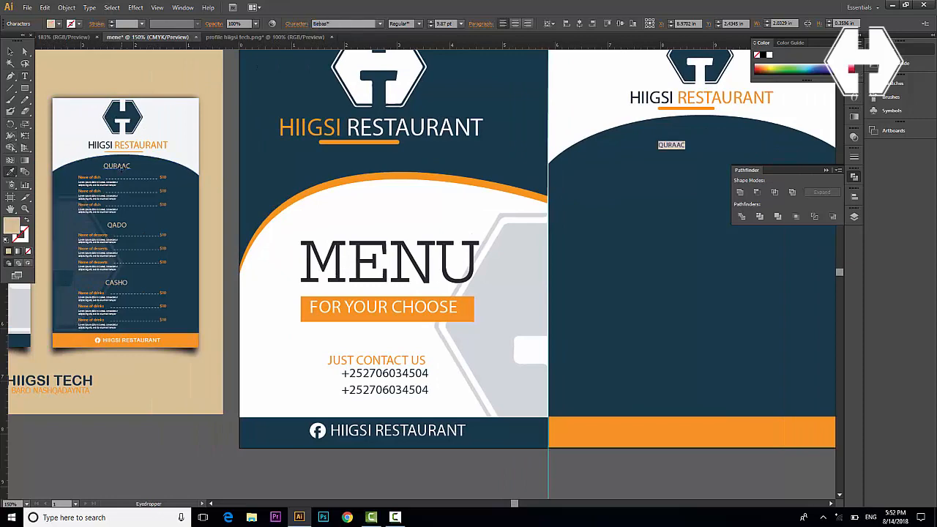
left_click(11, 52)
scroll(579, 270, "right", 10)
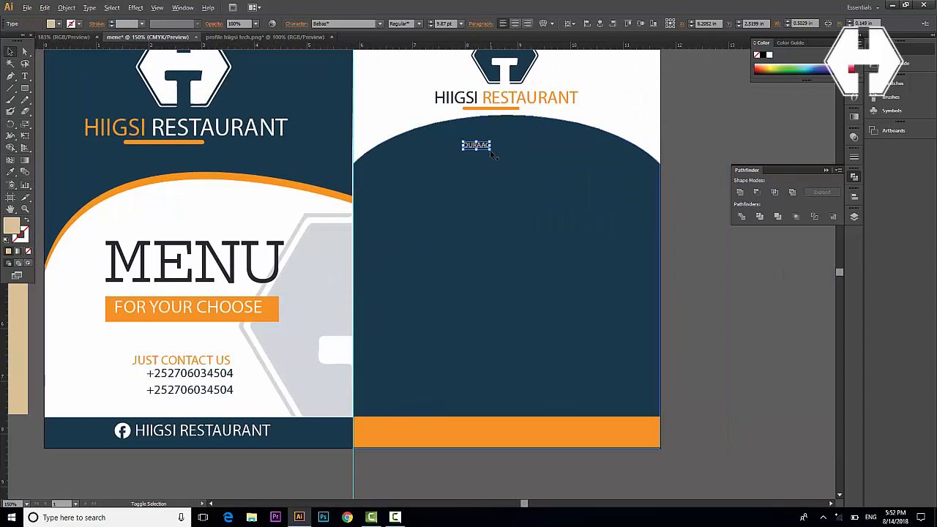
mouse_move(491, 151)
left_mouse_down()
mouse_move(508, 163)
mouse_move(490, 147)
mouse_move(501, 143)
left_mouse_up()
left_click(705, 277)
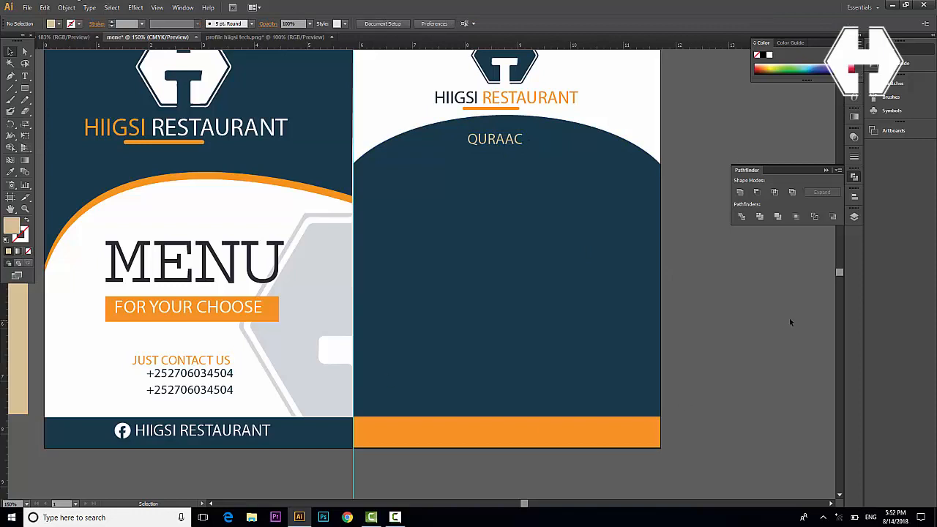
Start a new text line below the QURAAC heading
scroll(98, 251, "left", 4)
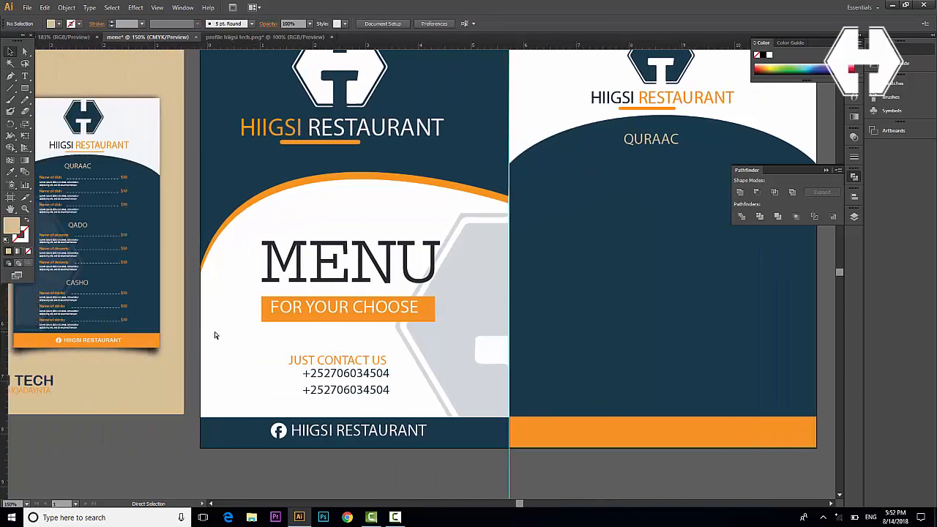
scroll(215, 335, "left", 2)
left_click(25, 76)
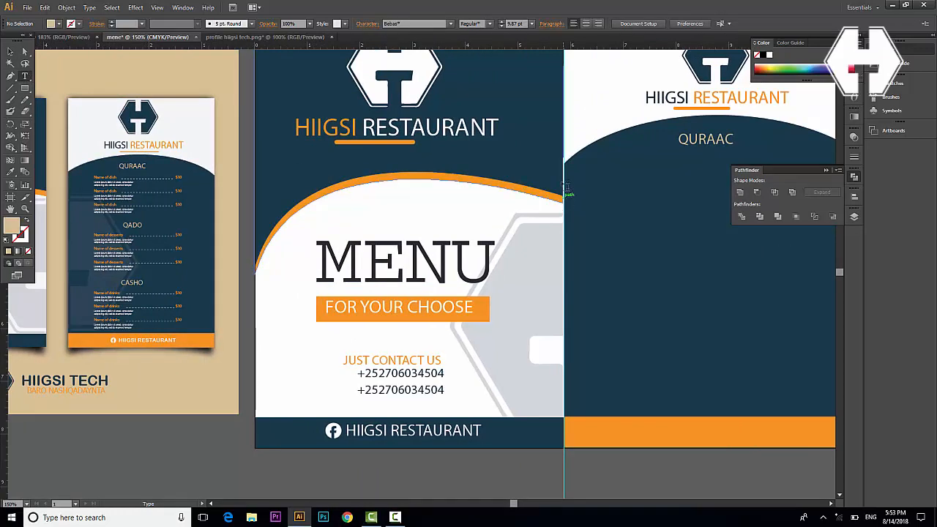
left_click(662, 243)
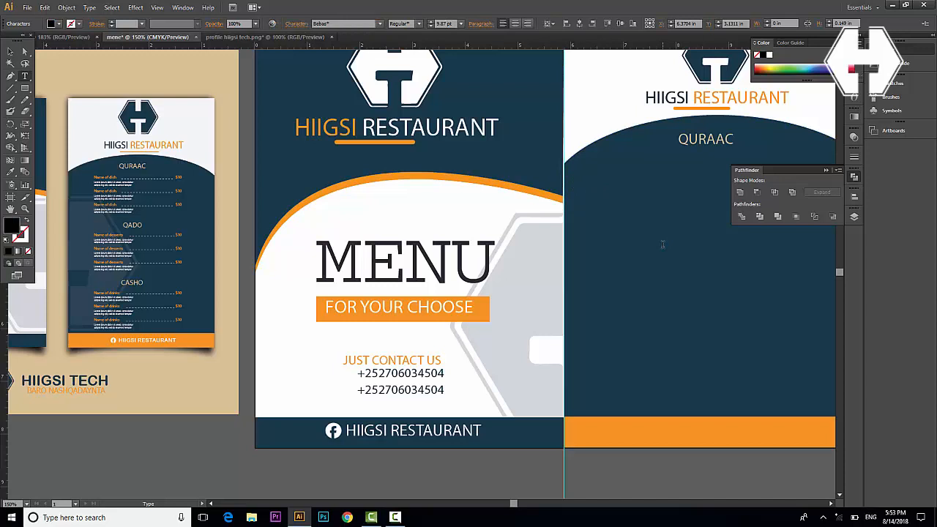
Type the dish line 'Canjeelo ........ $10' below the QURAAC heading
type("CAN")
key("BackSpace")
key("BackSpace")
key("BackSpace")
key("BackSpace")
type("C")
left_click(827, 169)
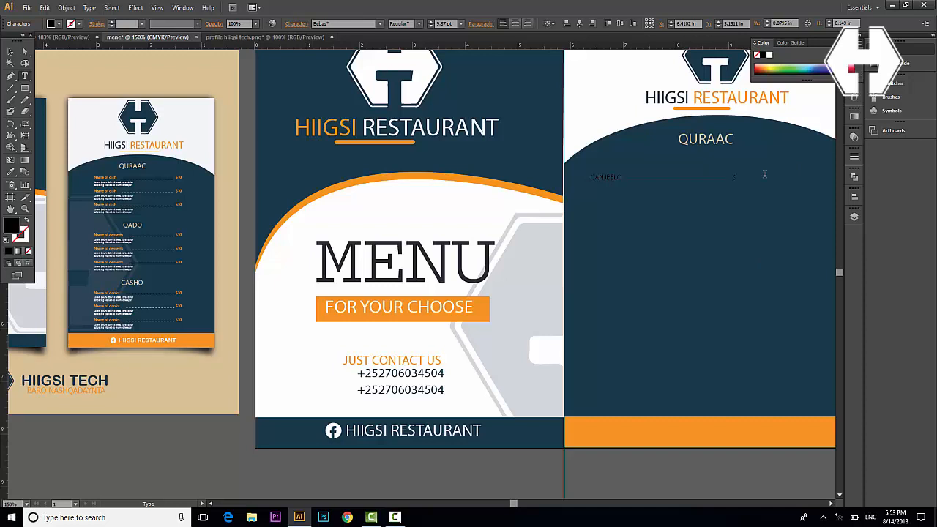
type("10")
left_click(9, 52)
Give the Canjeelo line the thumbnail's 'Name of dish' style, enlarge it to 13.75 pt and shift it right
left_click(657, 178)
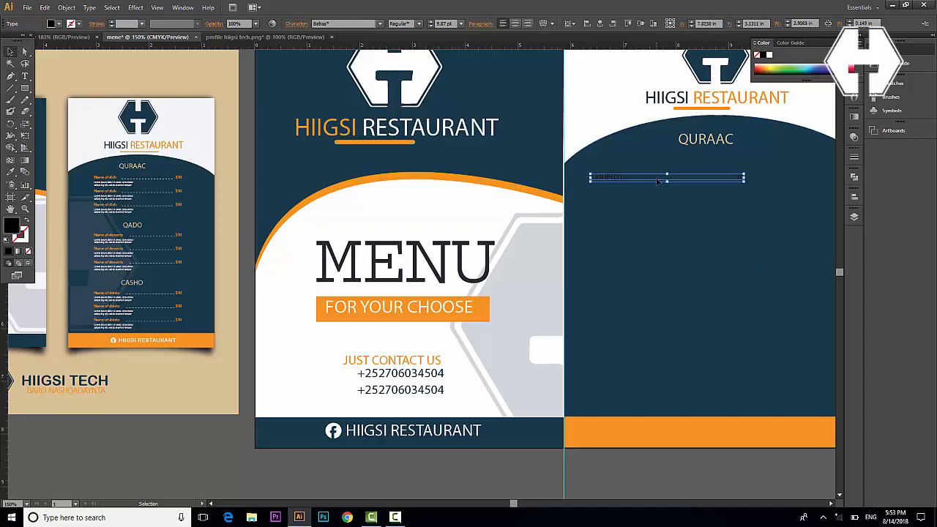
key("i")
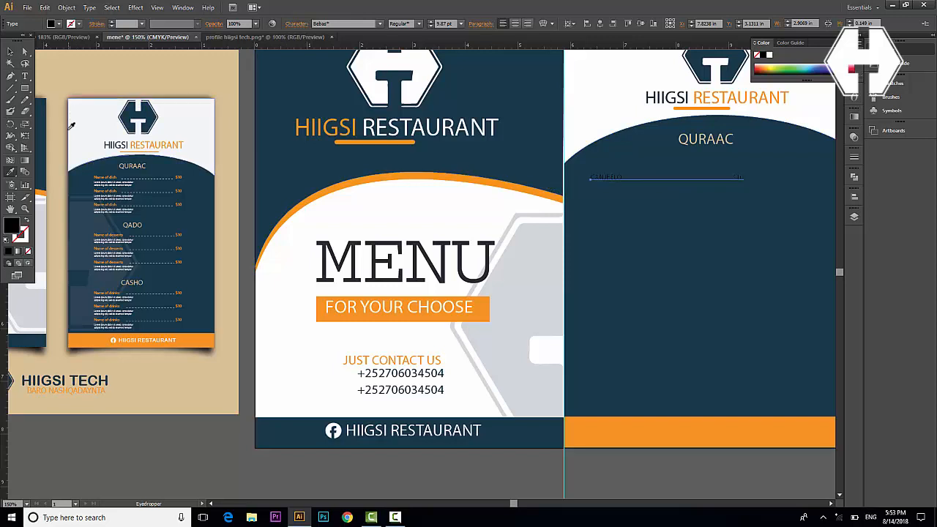
left_click(105, 177)
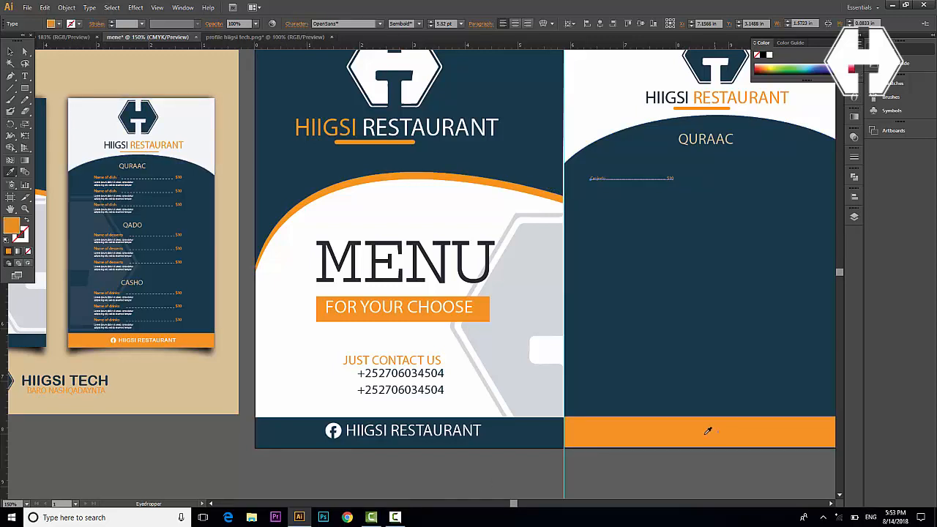
key("v")
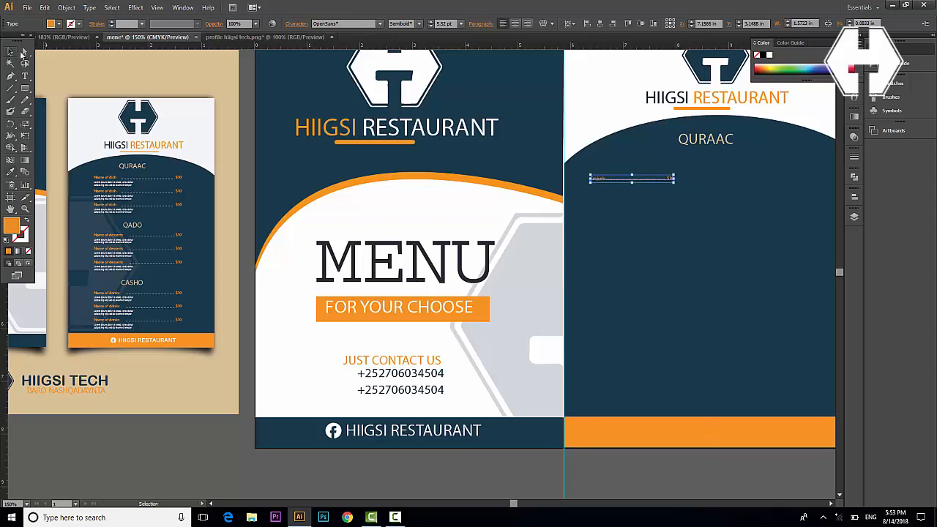
left_click_drag(674, 180, 735, 183)
key("shift+Right")
key("shift+Right")
key("shift+Right")
key("shift+Right")
key("shift+Right")
key("shift+Right")
key("shift+Right")
key("shift+Right")
key("shift+Right")
key("shift+Right")
key("shift+Right")
key("shift+Right")
key("shift+Right")
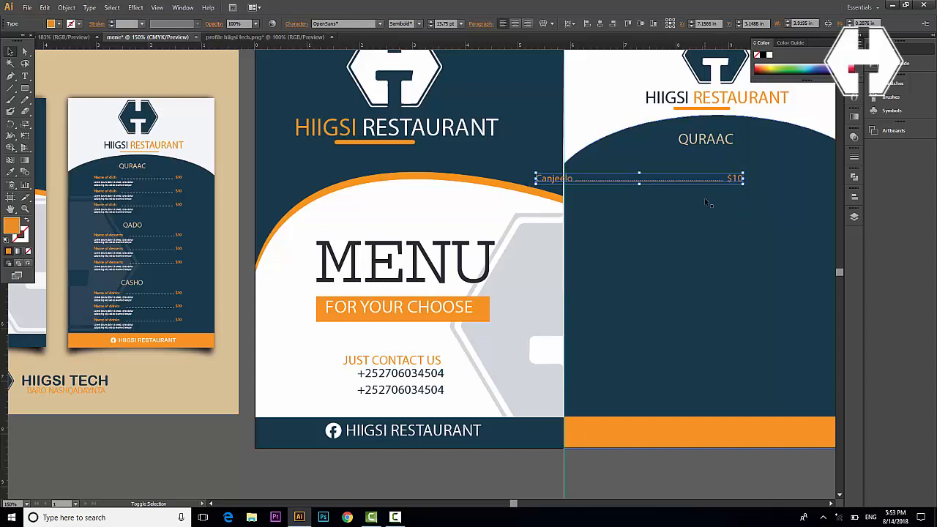
key("shift+Left")
key("shift+Left")
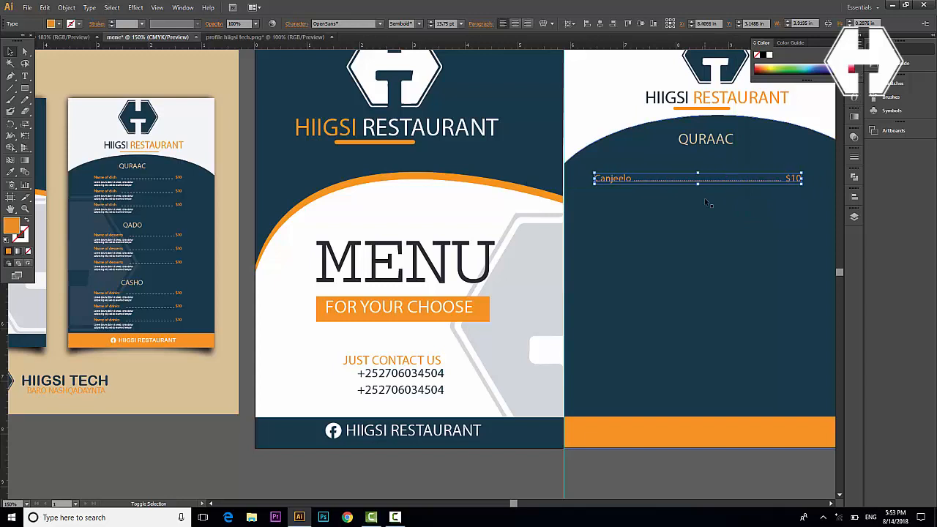
key("shift+Right")
key("shift+Right")
key("shift+Right")
Start another text line below the Canjeelo line
scroll(682, 218, "right", 2)
scroll(681, 218, "right", 3)
key("v")
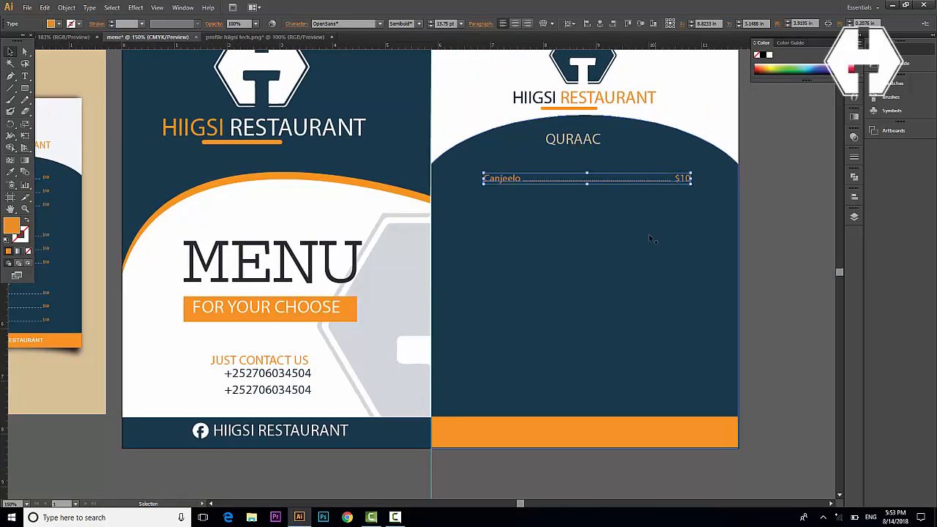
scroll(661, 239, "left", 1)
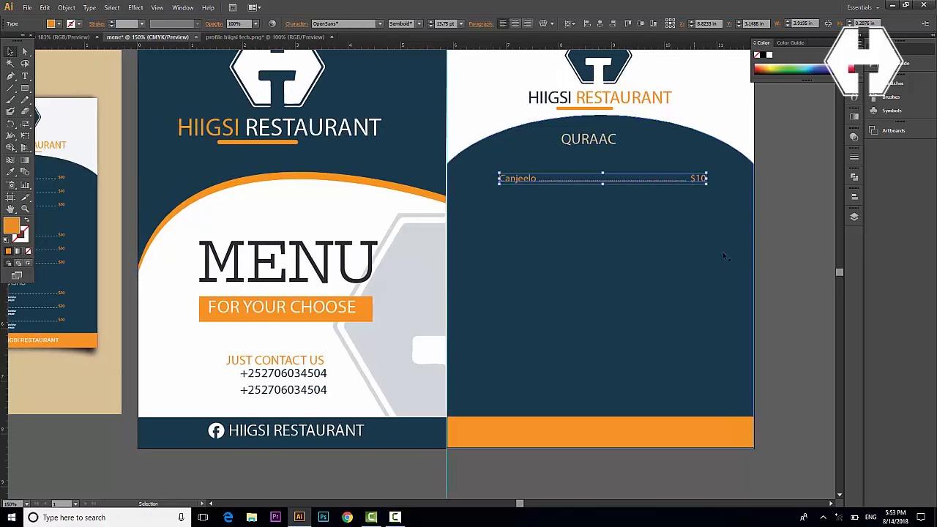
left_click(805, 196)
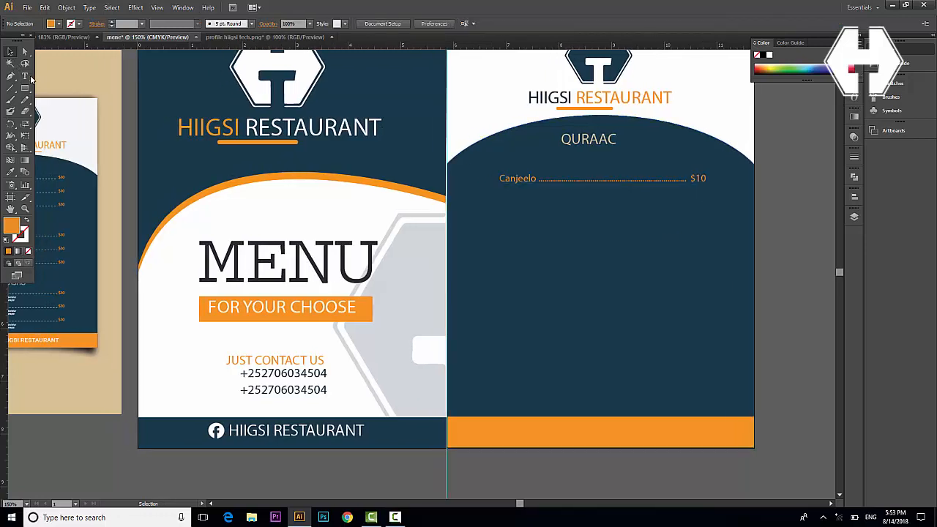
left_click(25, 76)
left_click(528, 248)
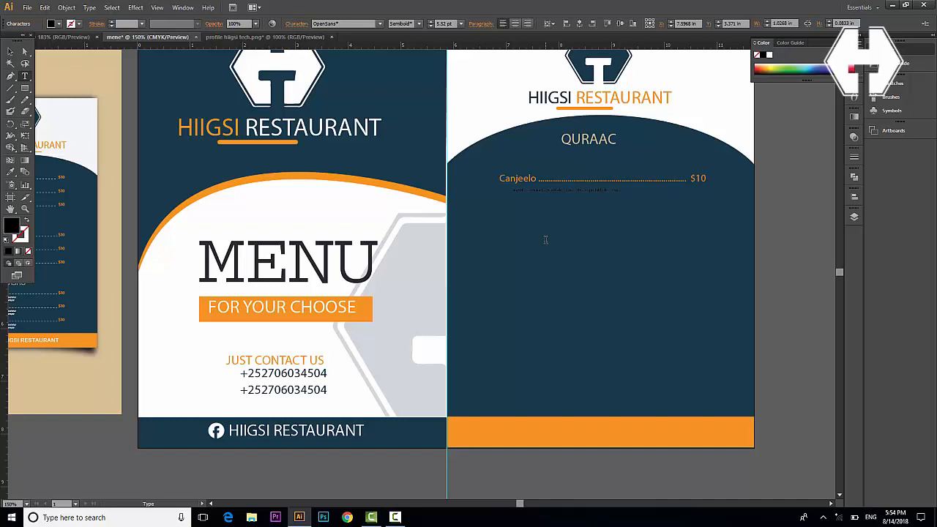
Enlarge the description text to 14 pt and change its first letter to a capital C
key("ctrl+a")
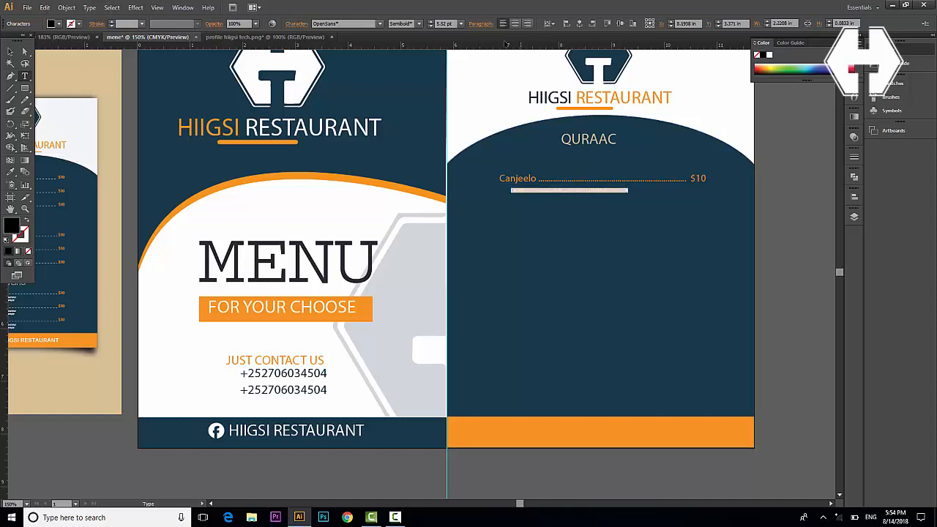
left_click(431, 23)
double_click(431, 23)
left_click(432, 23)
left_click(431, 22)
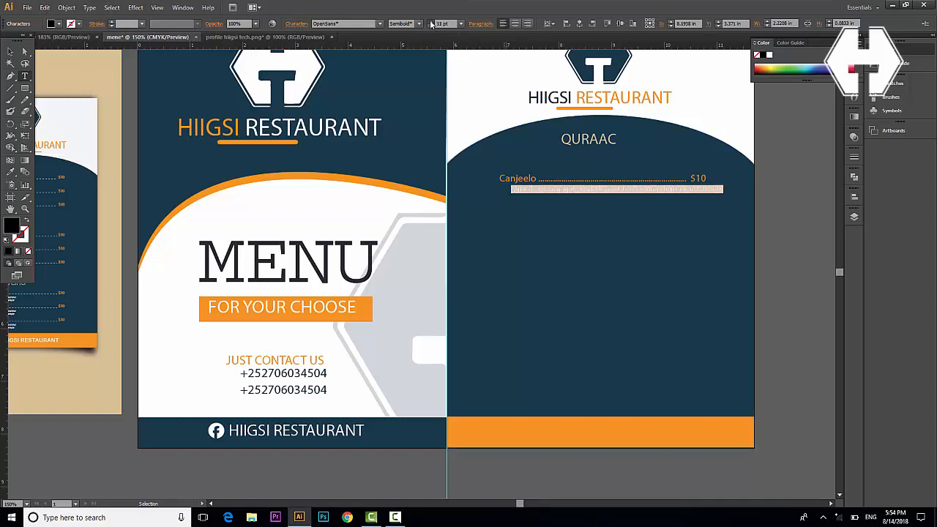
left_click(431, 23)
left_click(432, 22)
left_click(431, 23)
left_click(431, 22)
left_click(543, 190)
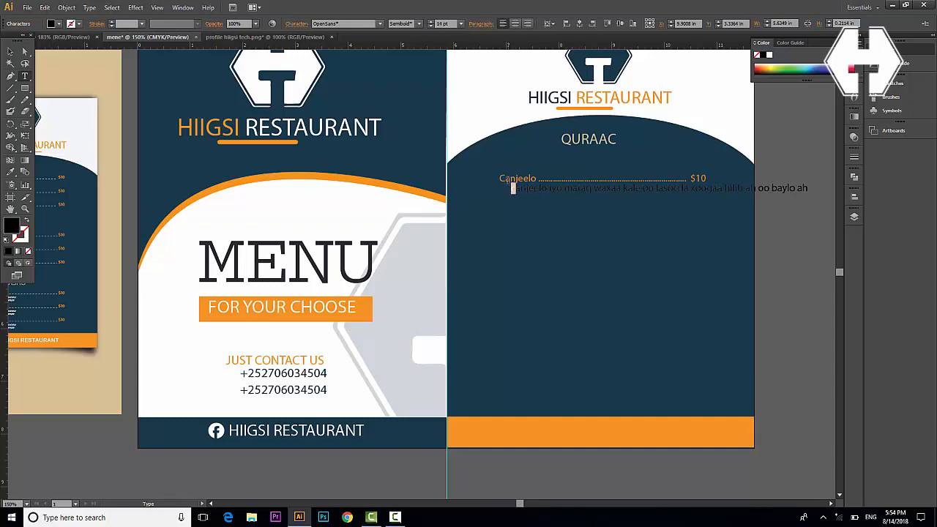
type("C")
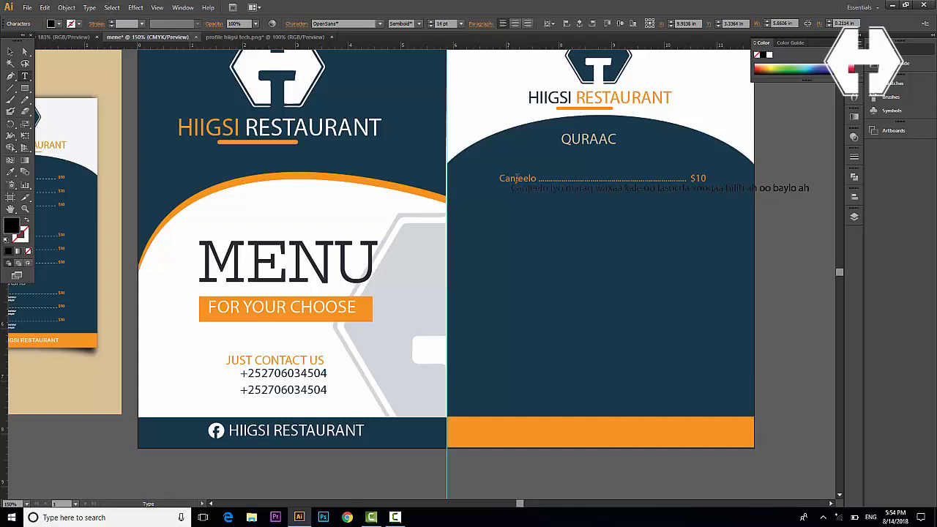
Nudge the description slightly left and give it a white fill
left_click(13, 53)
left_click_drag(572, 193, 564, 199)
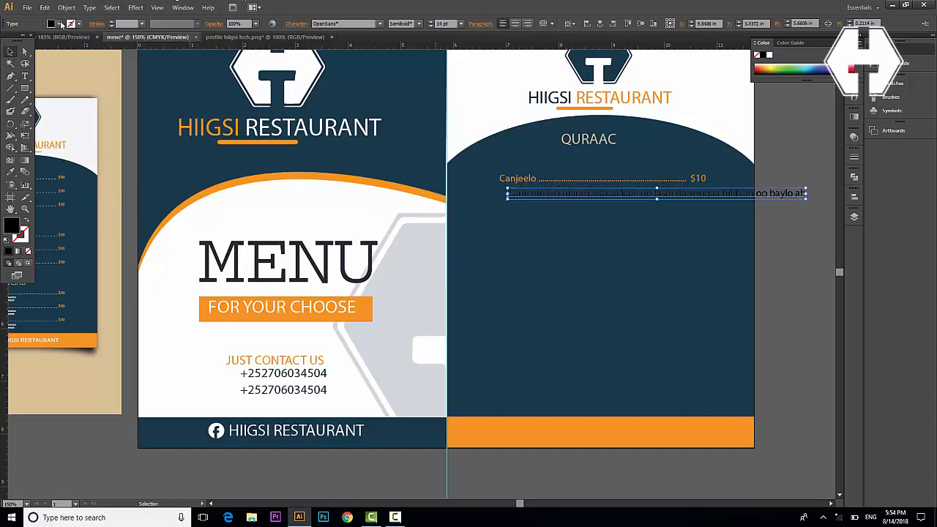
left_click(62, 23)
left_click(18, 41)
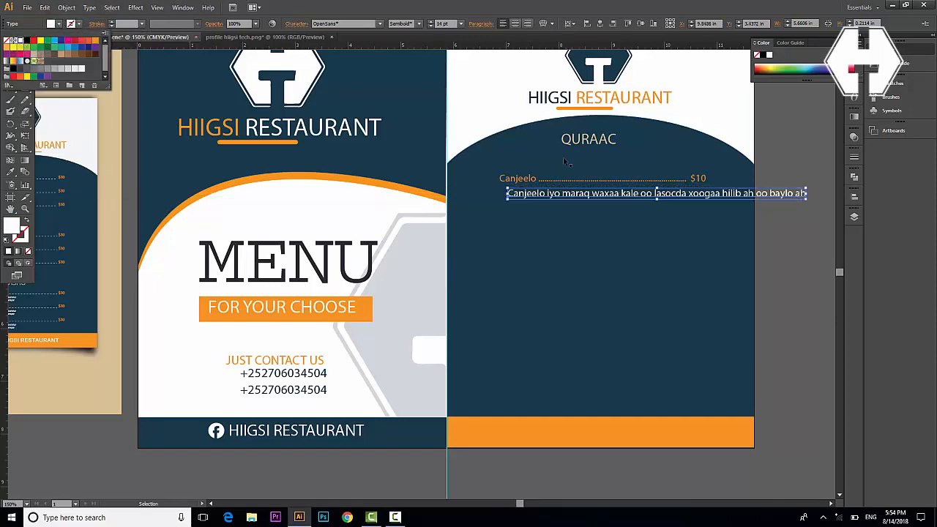
double_click(525, 179)
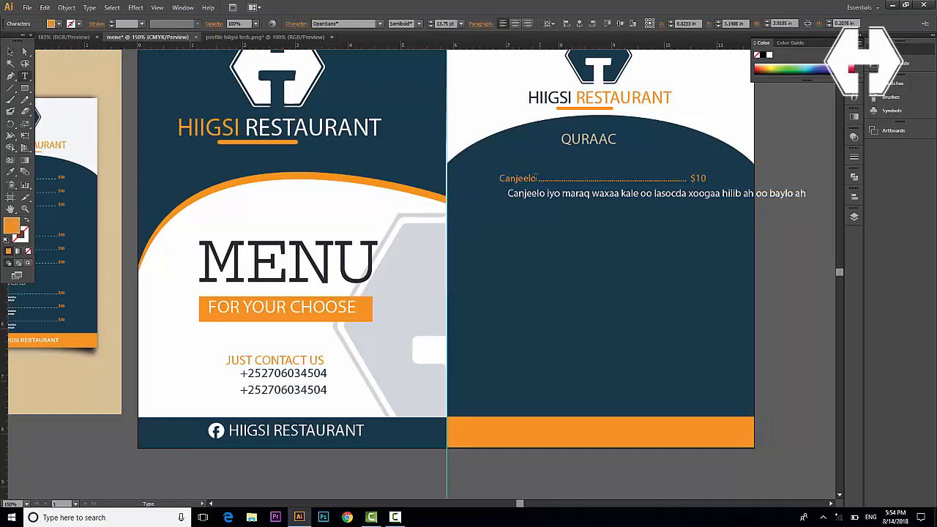
Make the word Canjeelo bold, raise its price line to 15 pt and nudge it left
left_click_drag(537, 178, 463, 165)
left_click(417, 23)
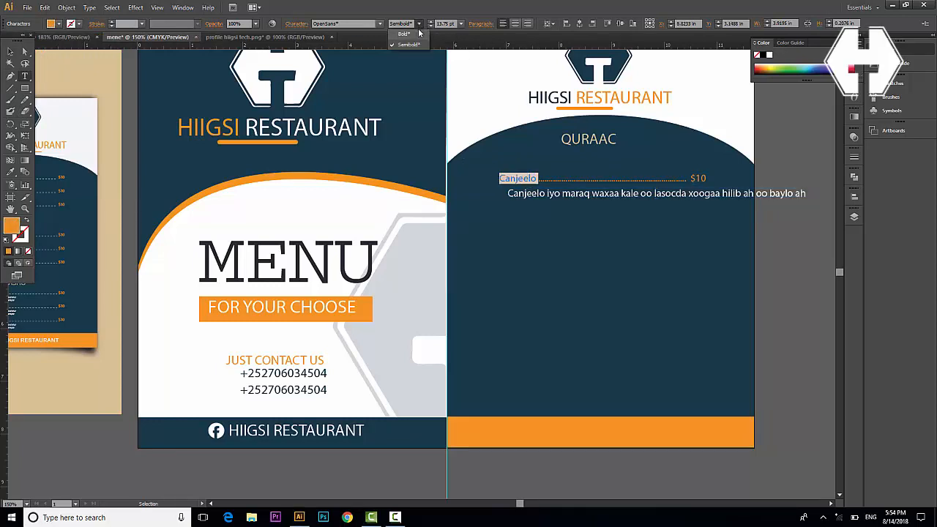
left_click(411, 35)
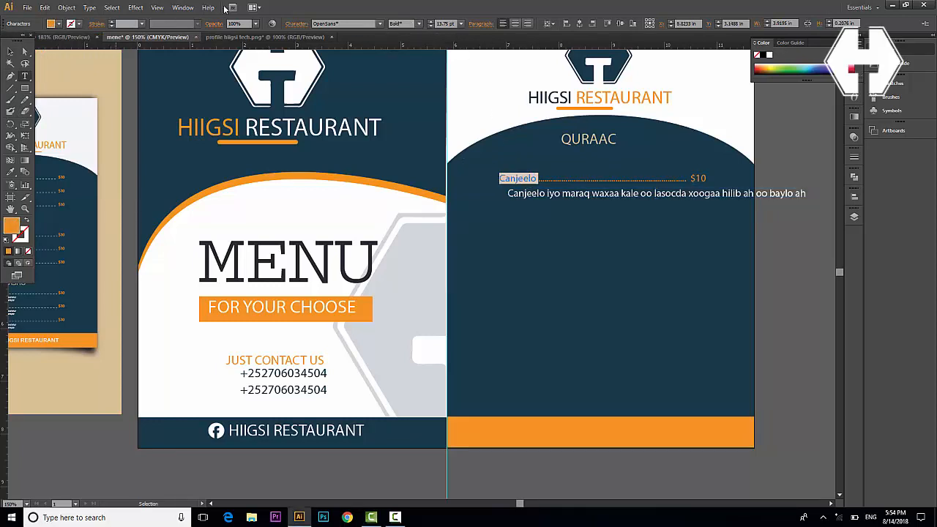
left_click(11, 52)
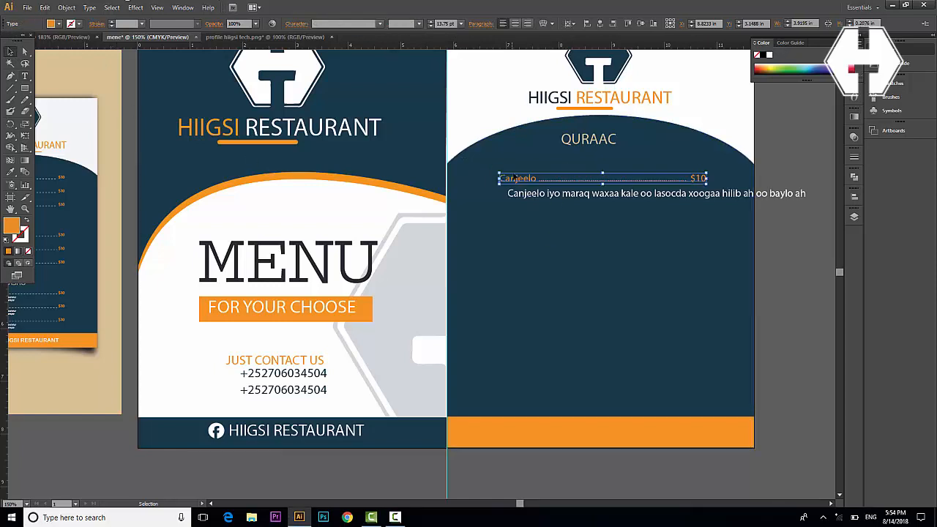
left_click(431, 21)
left_click(431, 21)
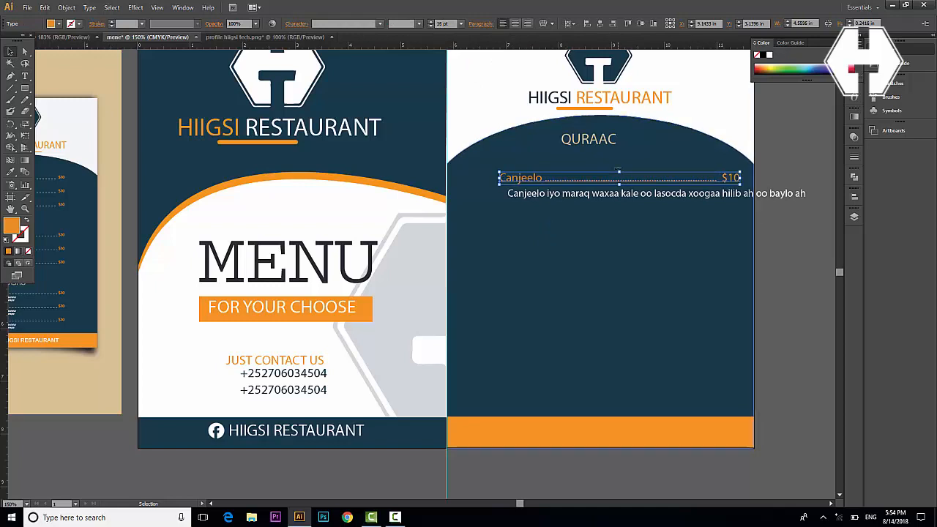
key("shift+Left")
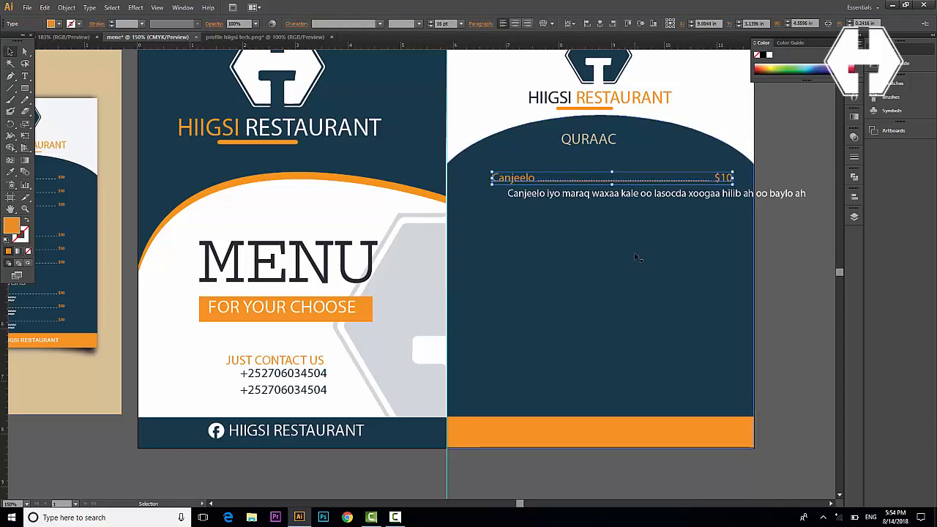
Set the description to 13 pt, break it onto two lines and indent it right
left_click(655, 194)
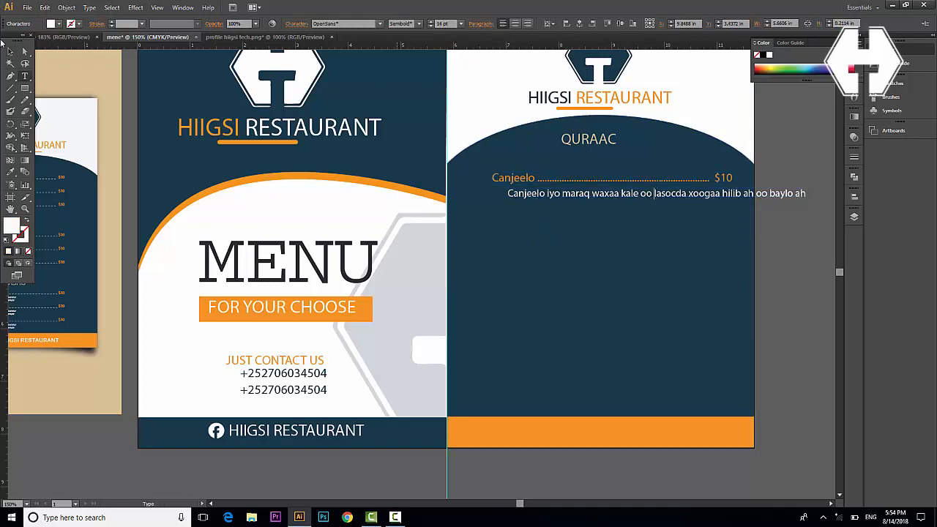
left_click(10, 53)
left_click(430, 27)
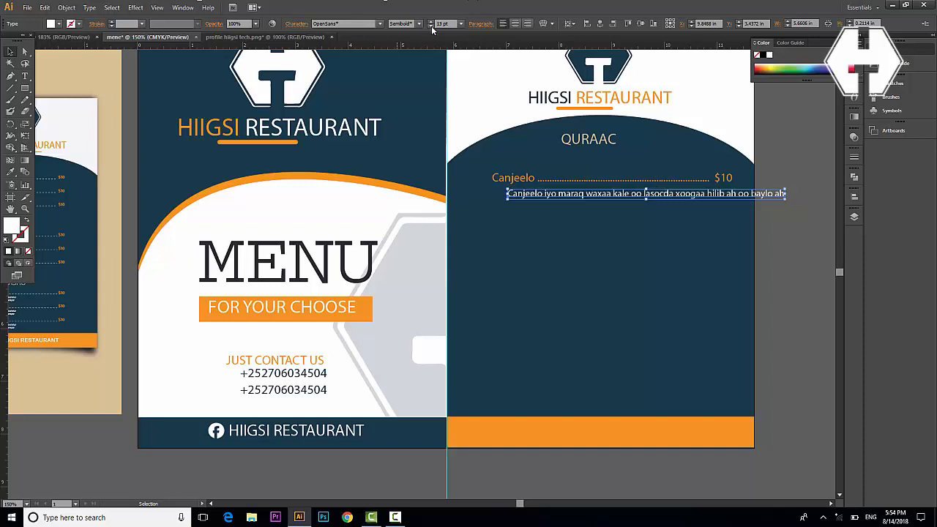
left_click(787, 247)
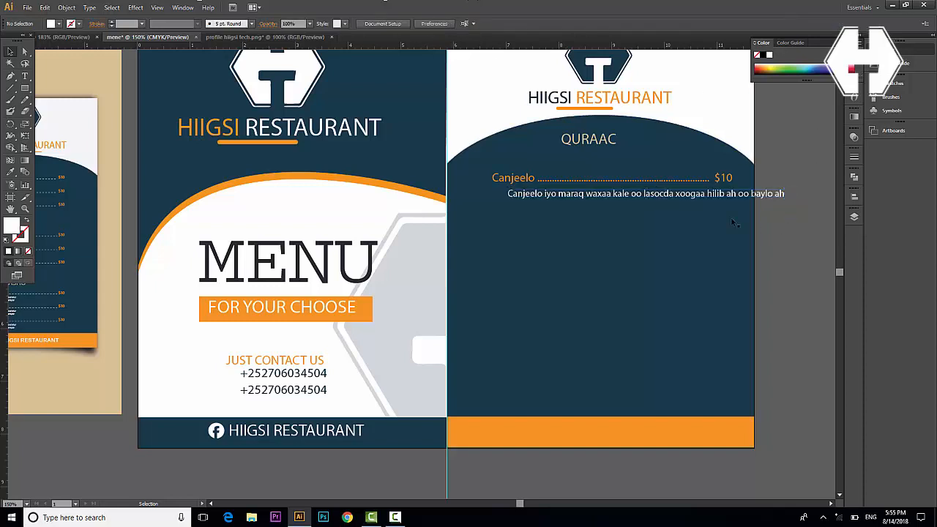
double_click(645, 197)
key("Return")
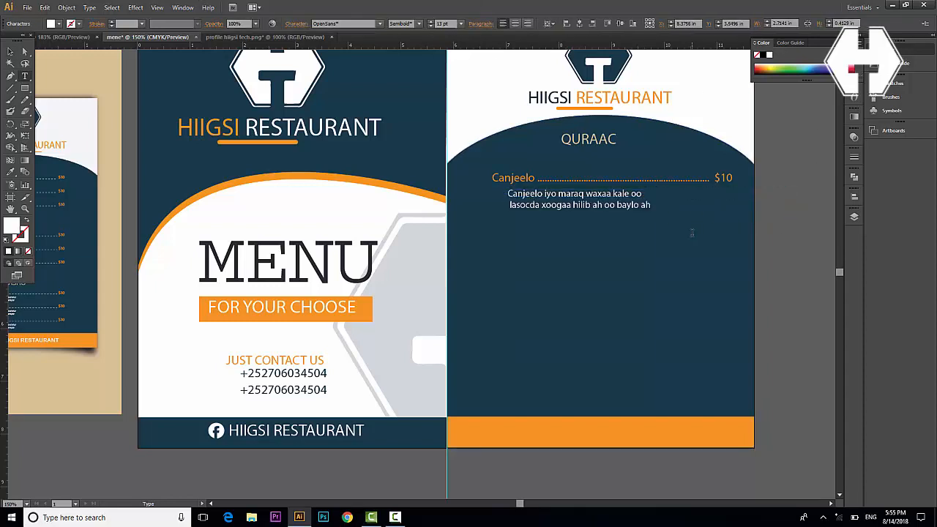
left_click(10, 51)
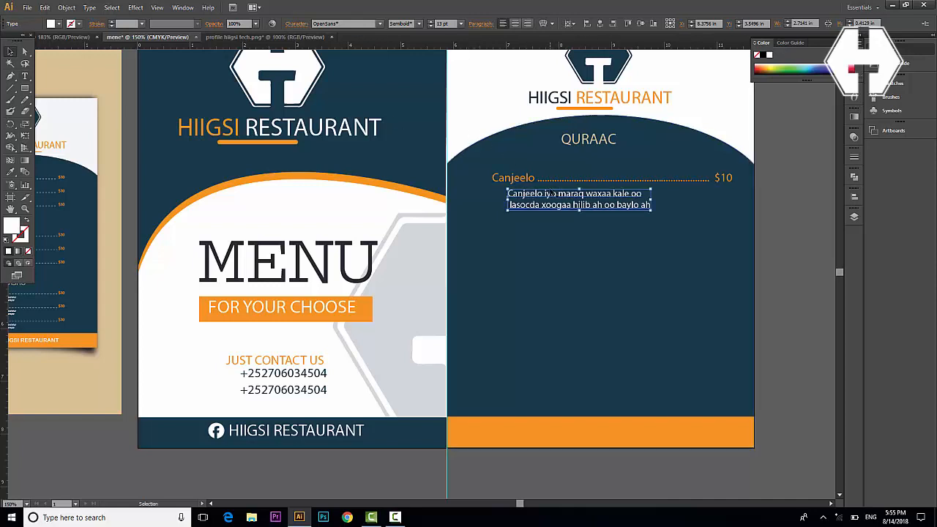
left_click_drag(620, 199, 634, 201)
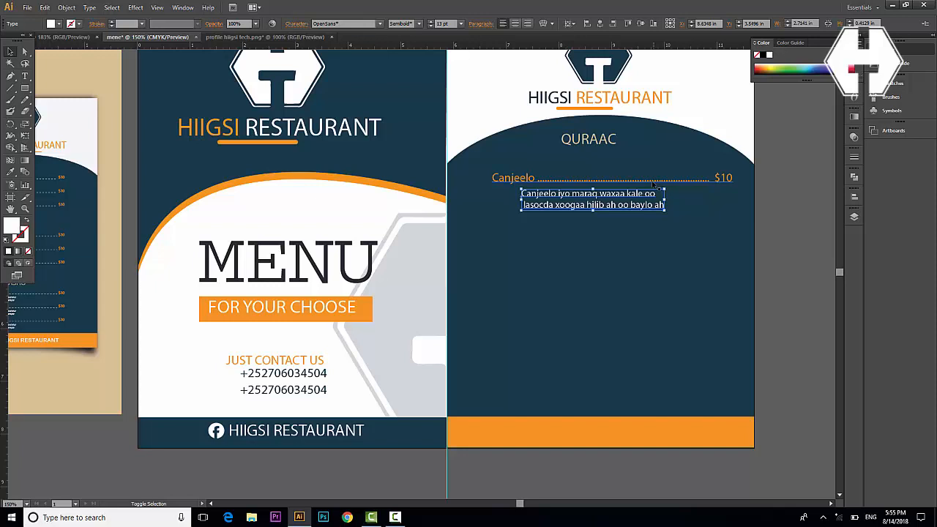
Duplicate the Canjeelo item and description twice below, then scale all three down together
left_click(650, 183, "shift")
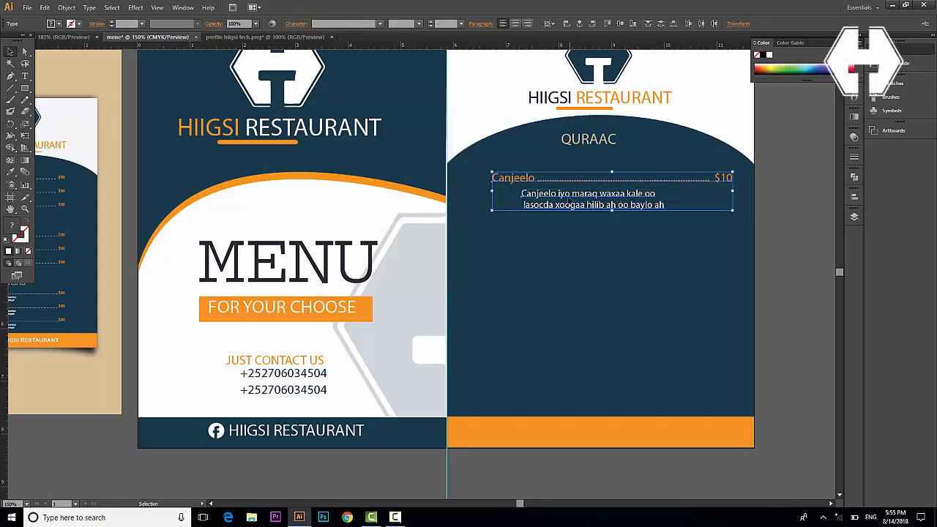
left_click_drag(566, 202, 571, 245)
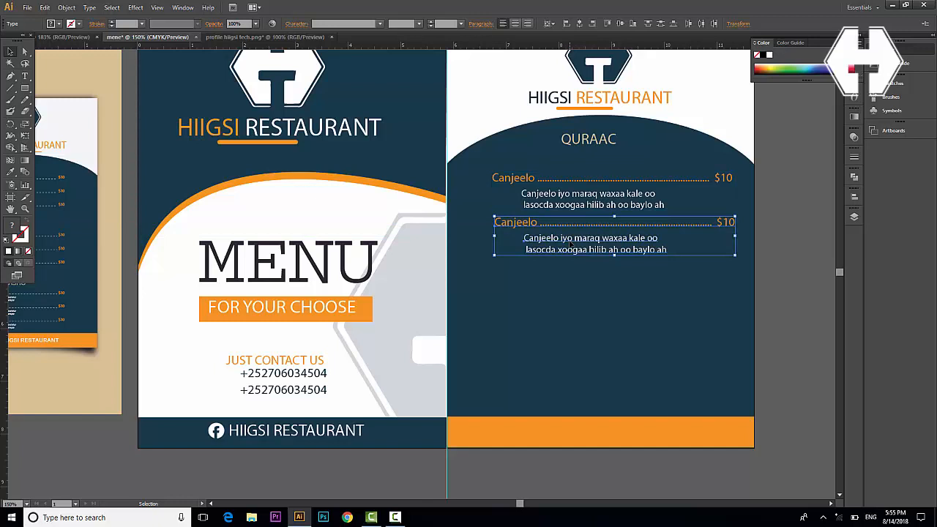
key("ctrl+d")
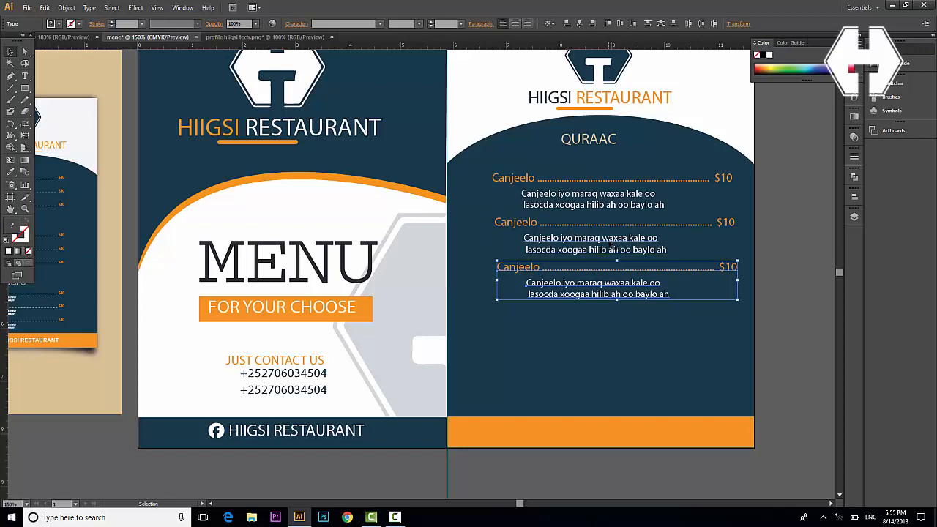
left_click(611, 243, "shift")
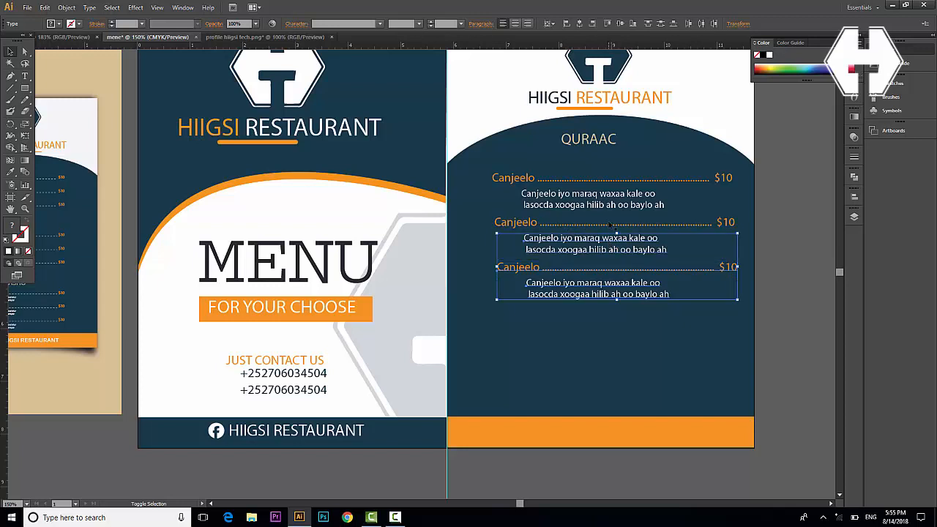
left_click(616, 182, "shift")
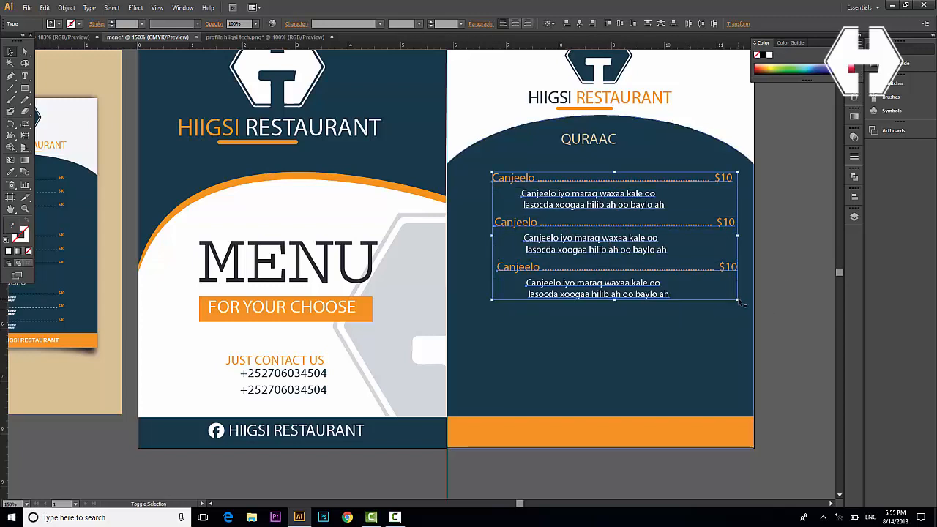
left_click_drag(737, 298, 705, 282)
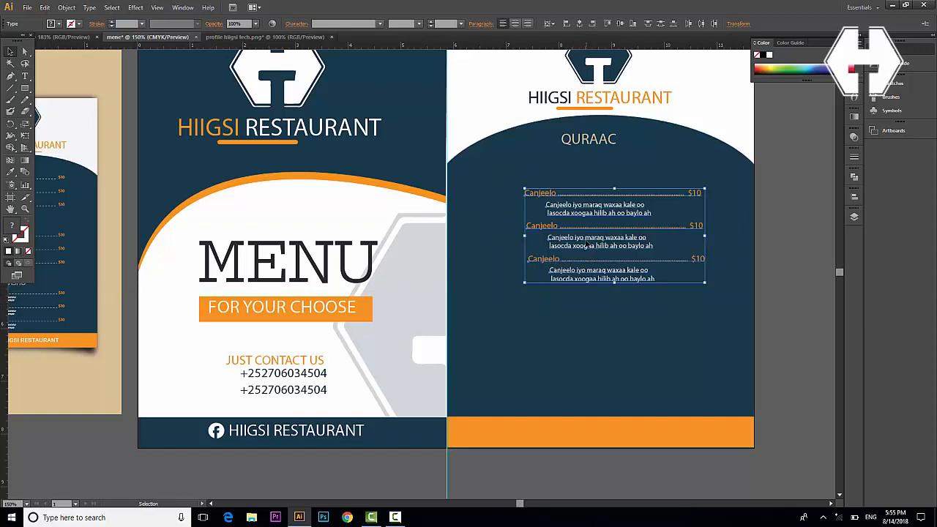
Move the three items up under QURAAC and lower the heading slightly
left_click_drag(588, 246, 571, 220)
left_click(588, 143)
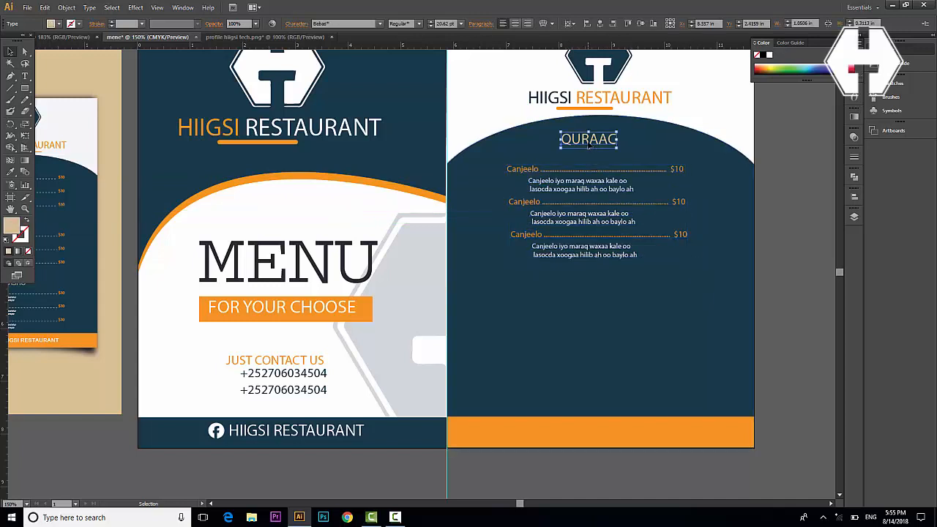
left_click_drag(588, 145, 588, 153)
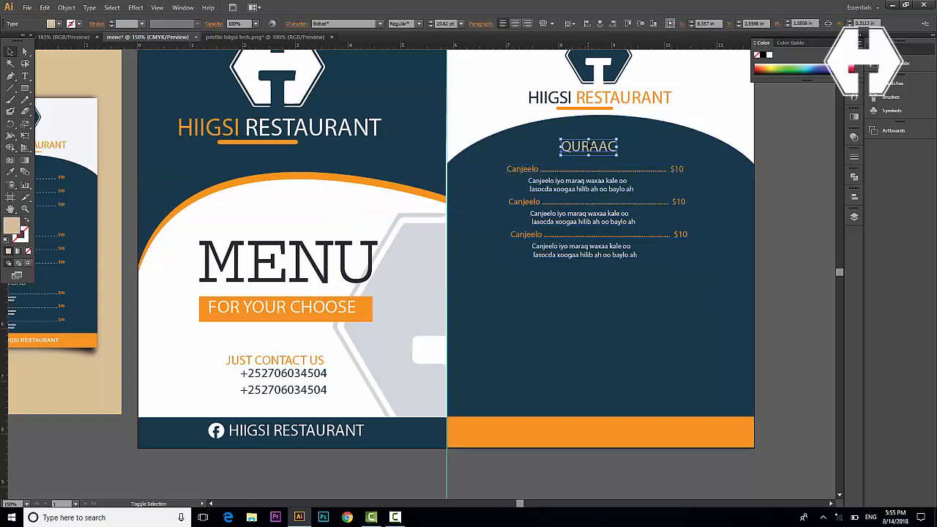
left_click(766, 268)
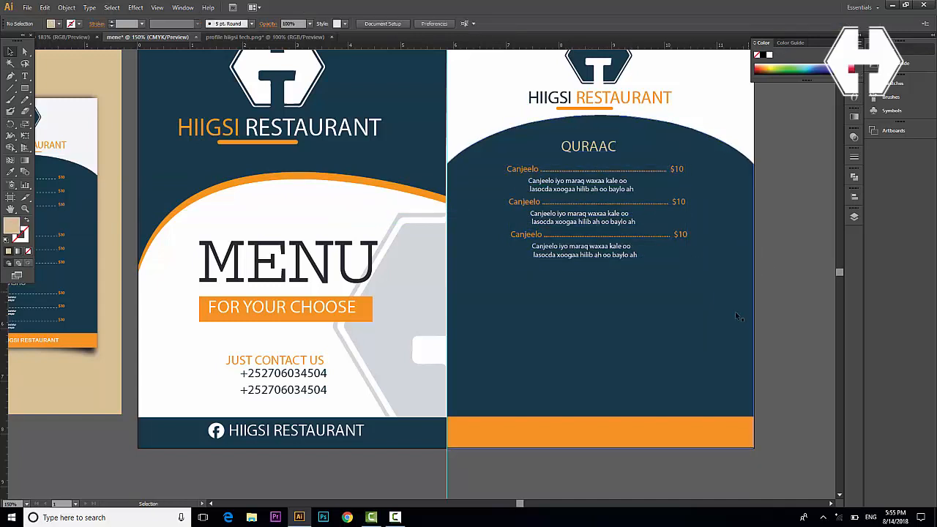
Select the heading with all three items and drag a duplicate of the block below
left_click(584, 153)
left_click(579, 170, "shift")
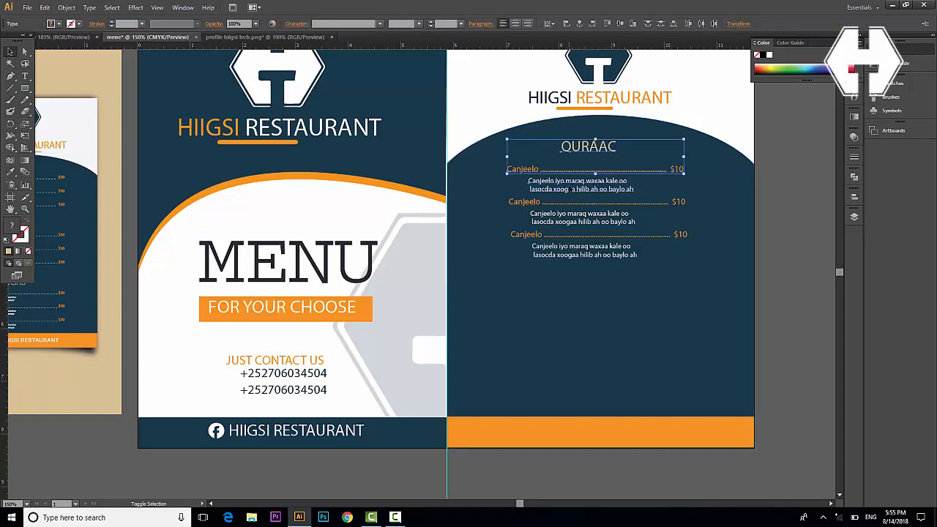
left_click(573, 189, "shift")
left_click(577, 213, "shift")
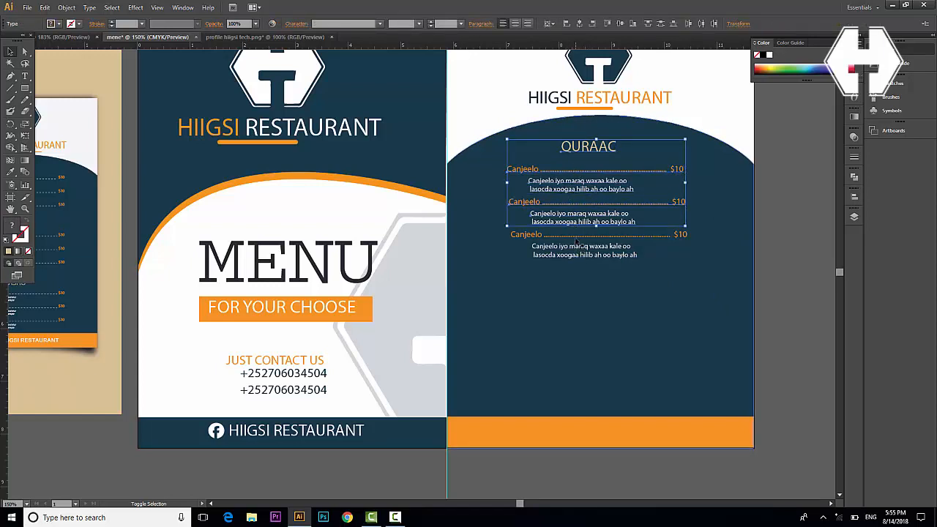
left_click(576, 239, "shift")
left_click(582, 253, "shift")
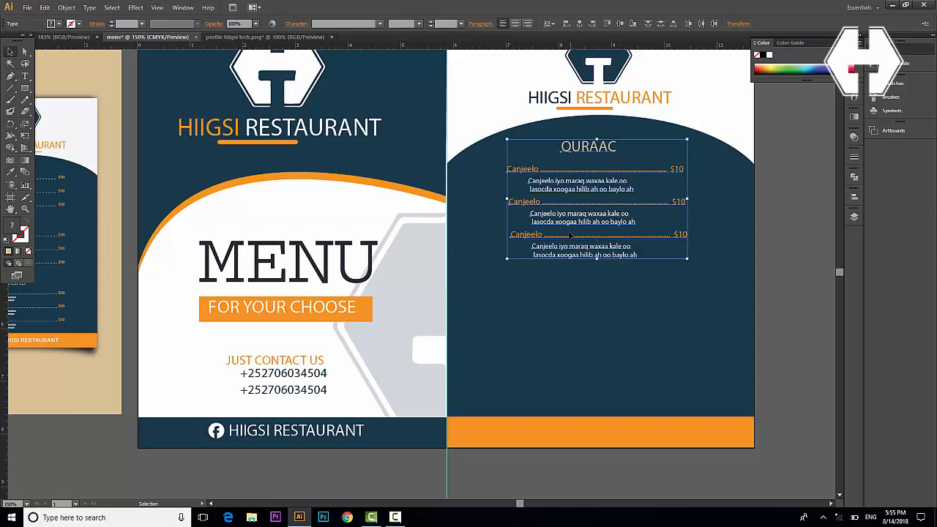
left_click_drag(572, 192, 580, 314)
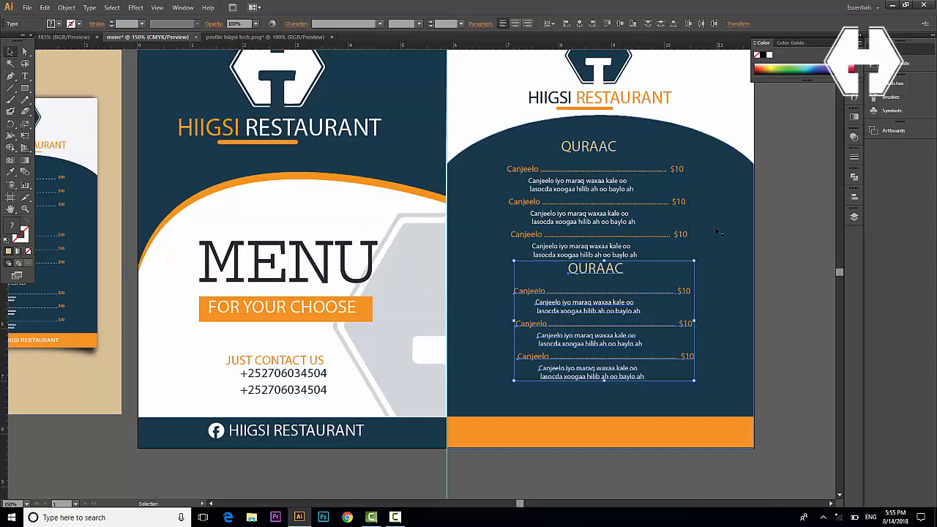
Lower the second QURAAC heading slightly and delete the extra item from each section
left_click(788, 346)
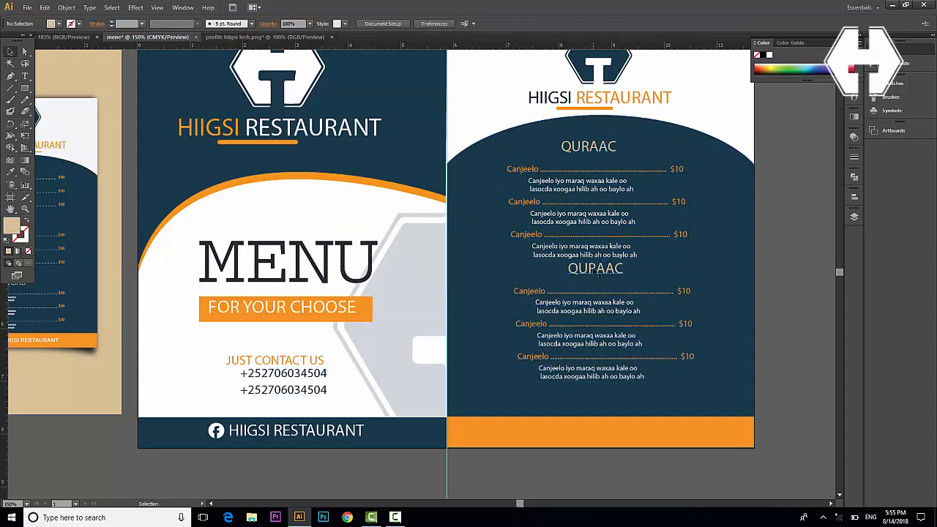
left_click(595, 270)
left_click_drag(594, 270, 595, 275)
left_click(572, 249)
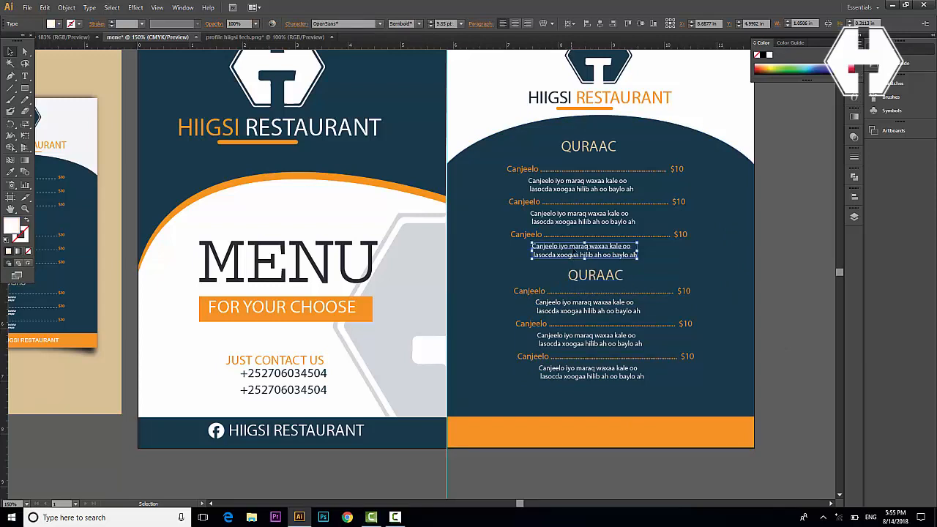
key("Delete")
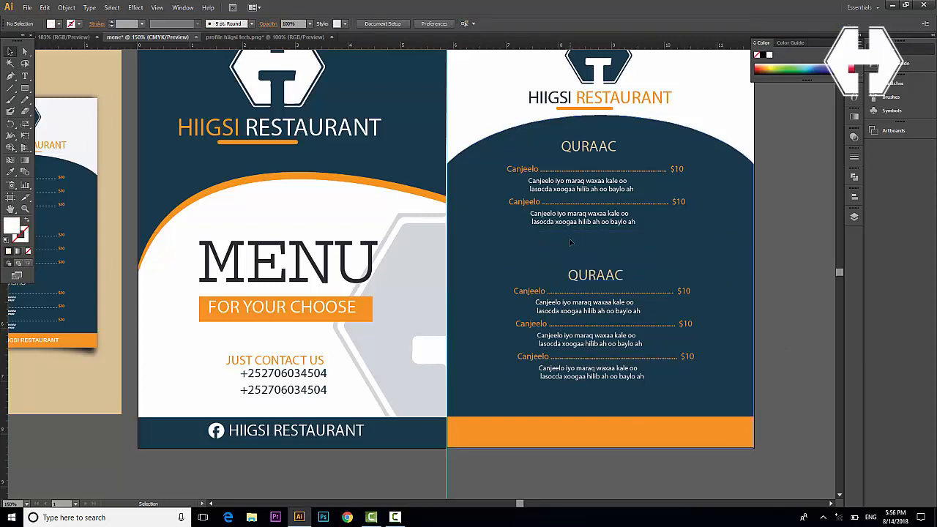
left_click(584, 358)
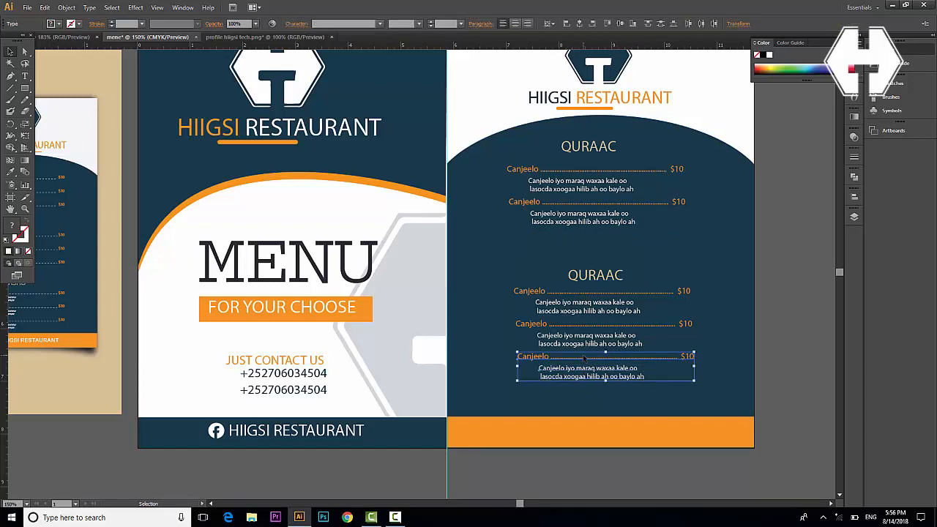
key("Delete")
Move the second section up under the first and place a copy near the panel bottom
left_click(595, 331)
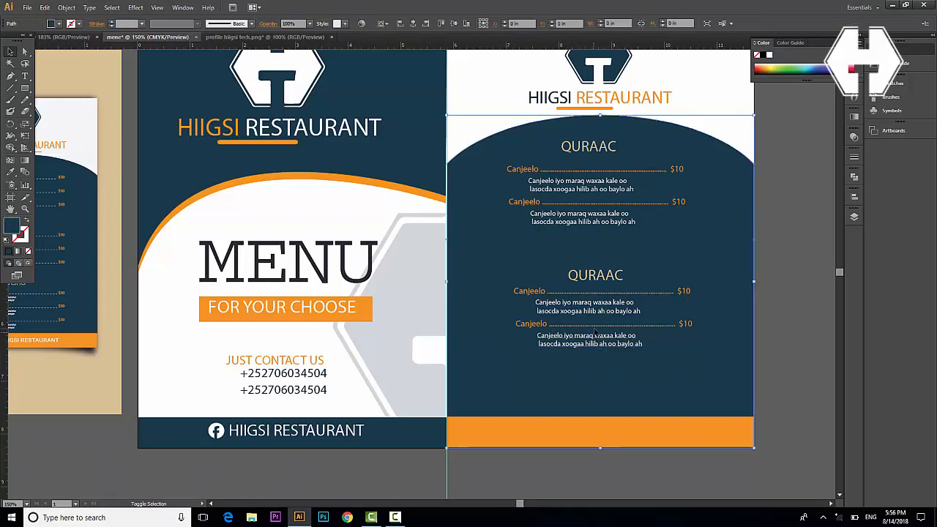
left_click(594, 333)
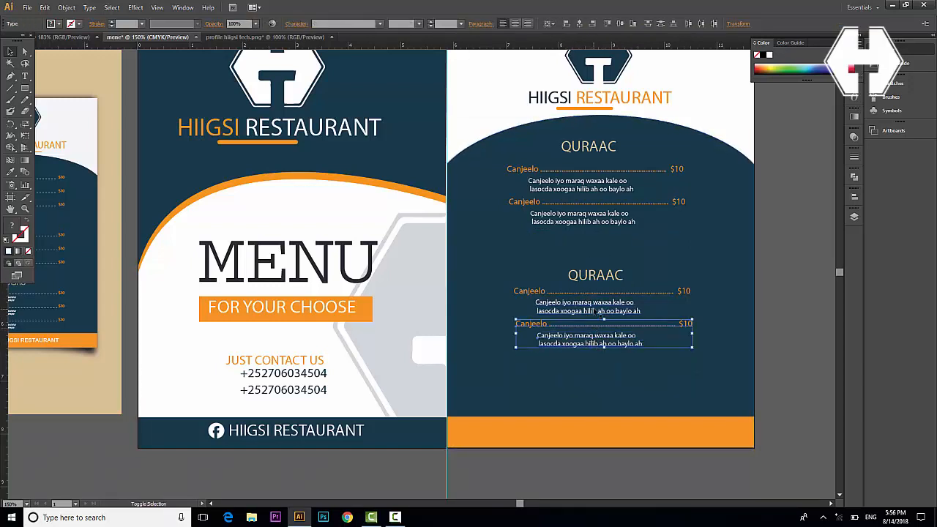
left_click(596, 312, "shift")
left_click(599, 293, "shift")
left_click(596, 276, "shift")
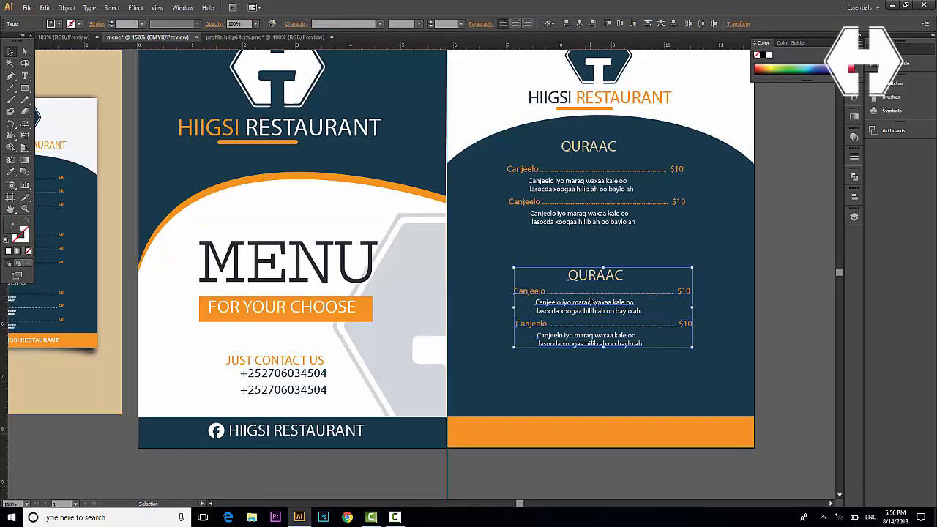
left_click_drag(589, 313, 579, 279)
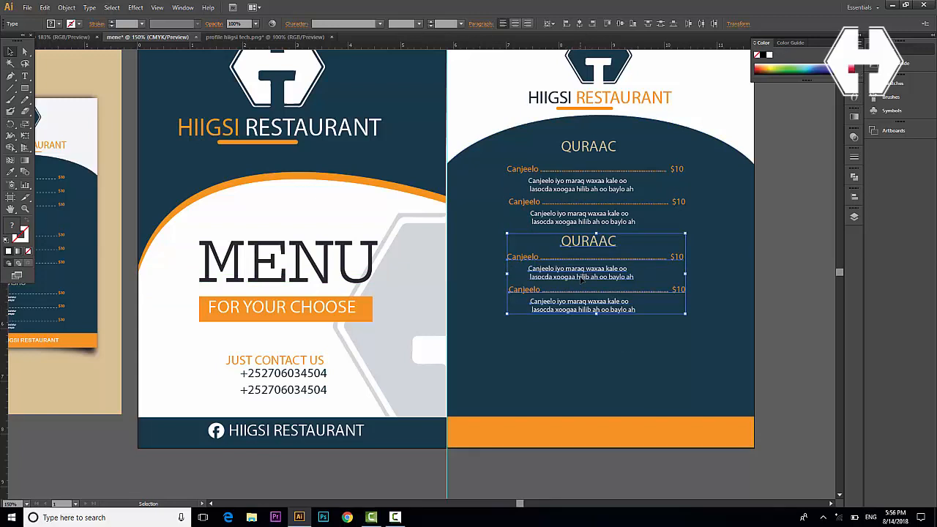
key("Down")
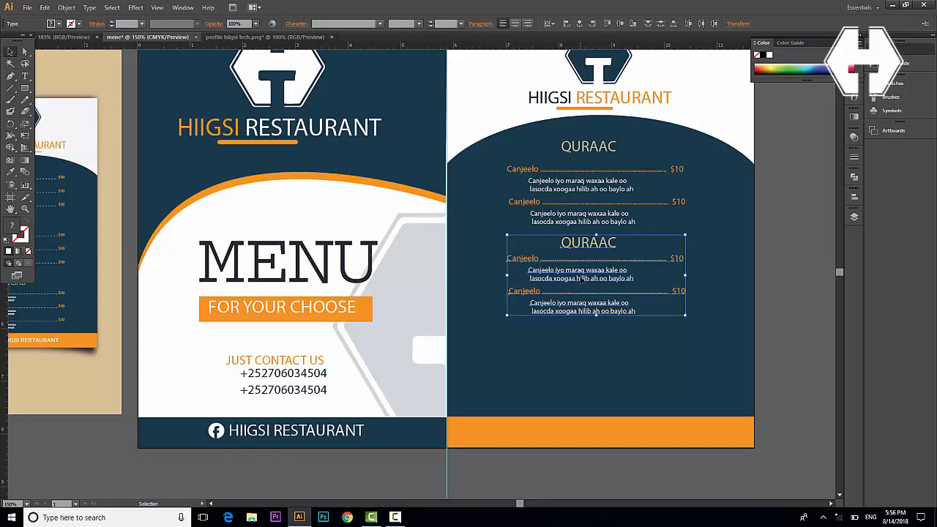
left_click_drag(594, 277, 593, 371)
Retitle the middle heading QADO and the bottom heading CASHO
left_click(590, 243)
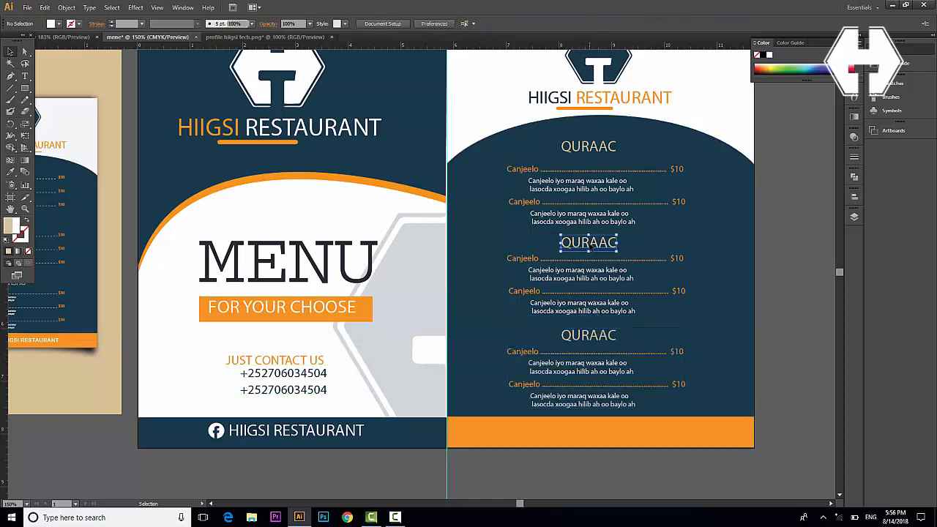
double_click(590, 242)
double_click(590, 243)
type("QADO")
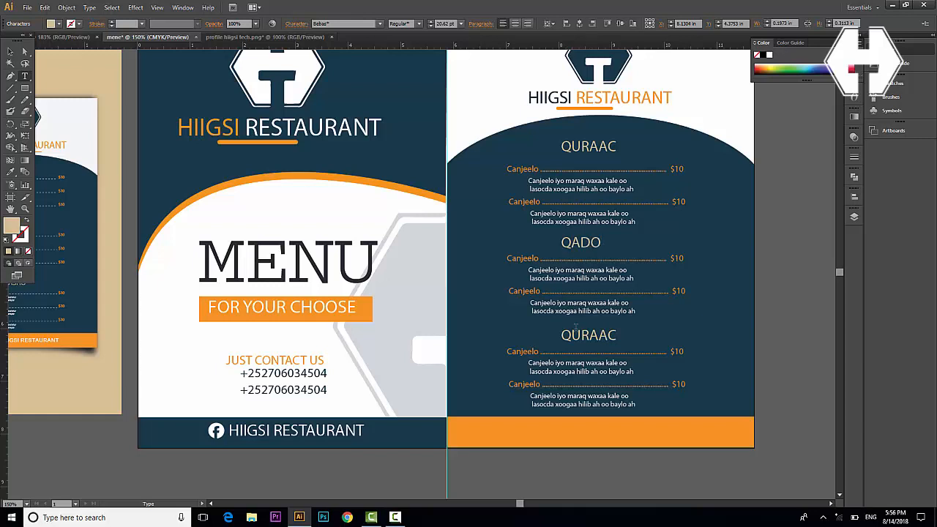
left_click(590, 336)
double_click(589, 336)
type("CASHO")
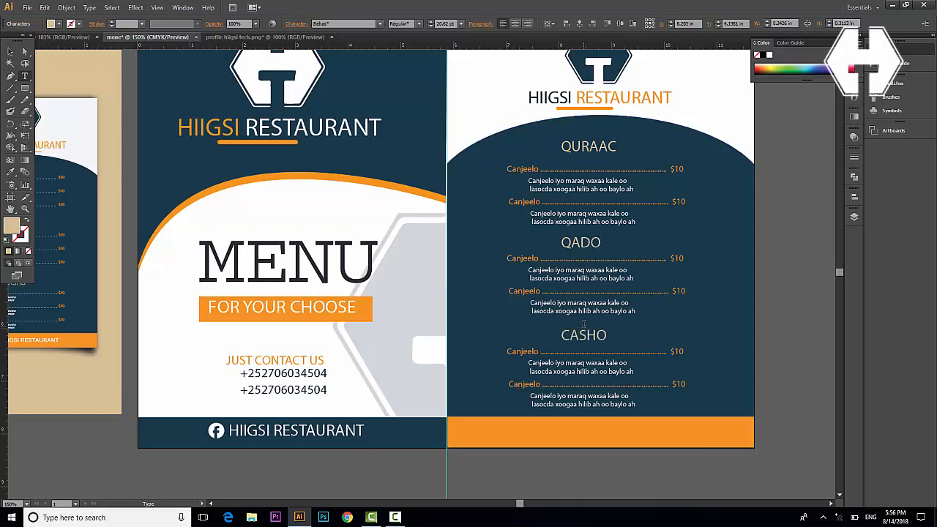
key("Escape")
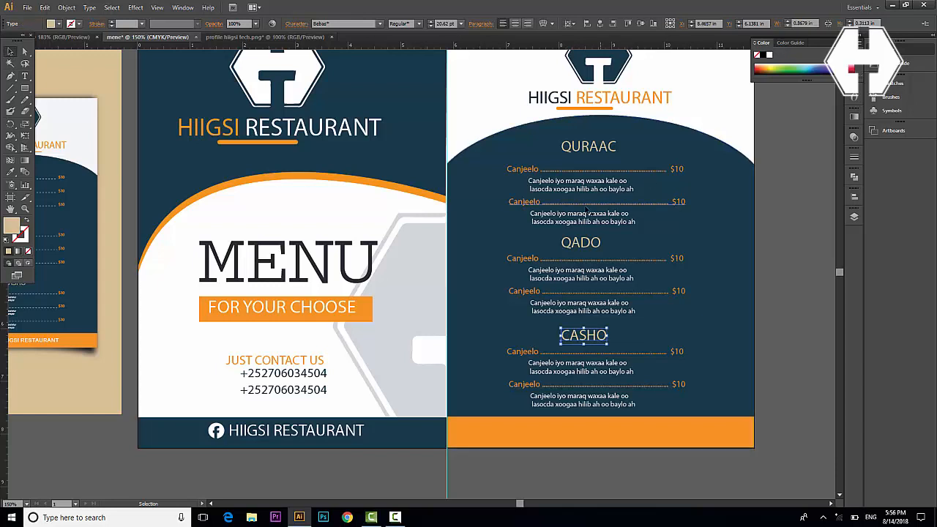
Rename the top section's second item to Jabaati
left_click(533, 202)
double_click(536, 202)
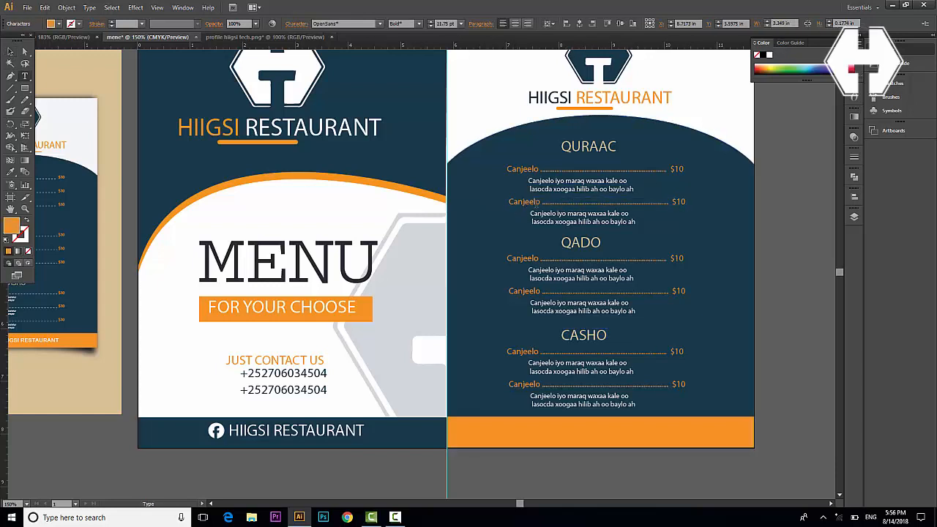
left_click_drag(541, 202, 500, 202)
type("Jabaari")
key("BackSpace")
key("BackSpace")
type("ti")
Rename the QADO items to Bariis and baasto
left_click_drag(539, 259, 486, 256)
type("barii")
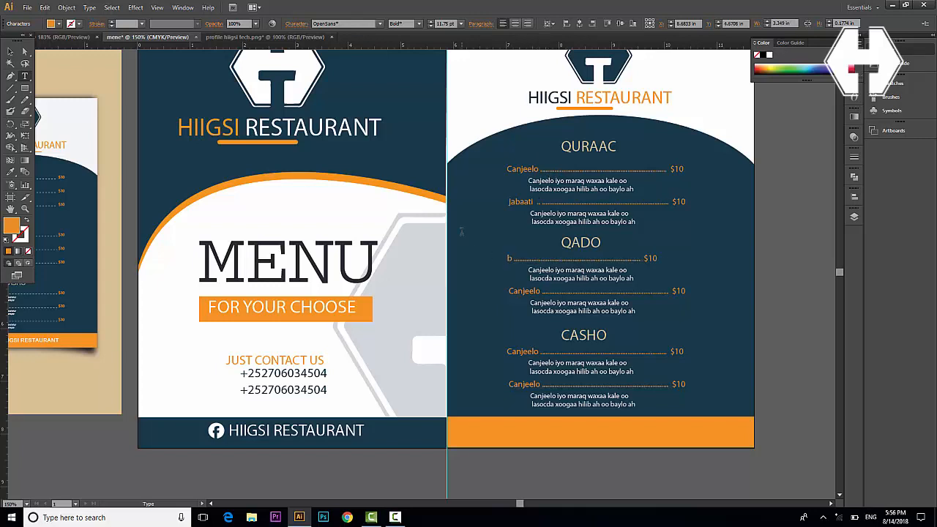
key("BackSpace")
key("BackSpace")
key("BackSpace")
key("BackSpace")
key("BackSpace")
type("Bariis")
left_click_drag(541, 290, 497, 293)
type("baas")
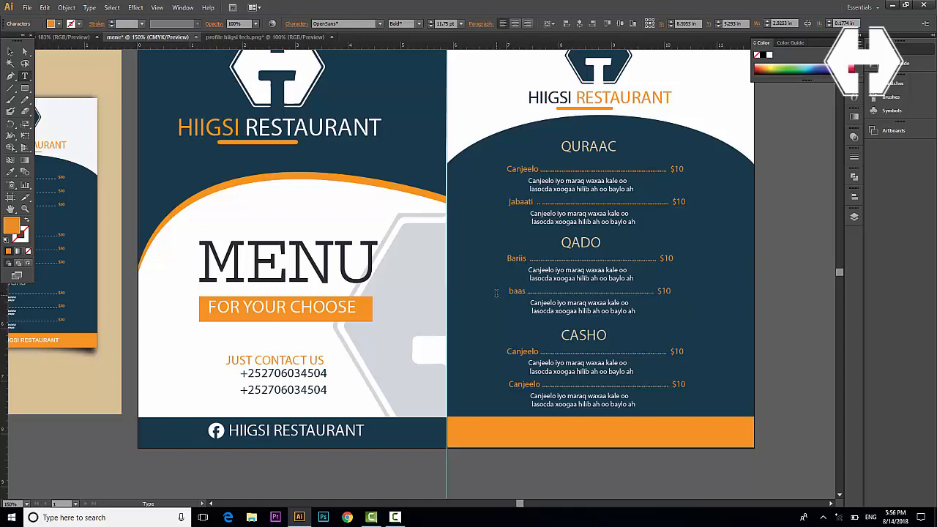
type("to")
Rename the CASHO items to Canbuulo and 'Bariis ...........'
left_click_drag(539, 351, 510, 351)
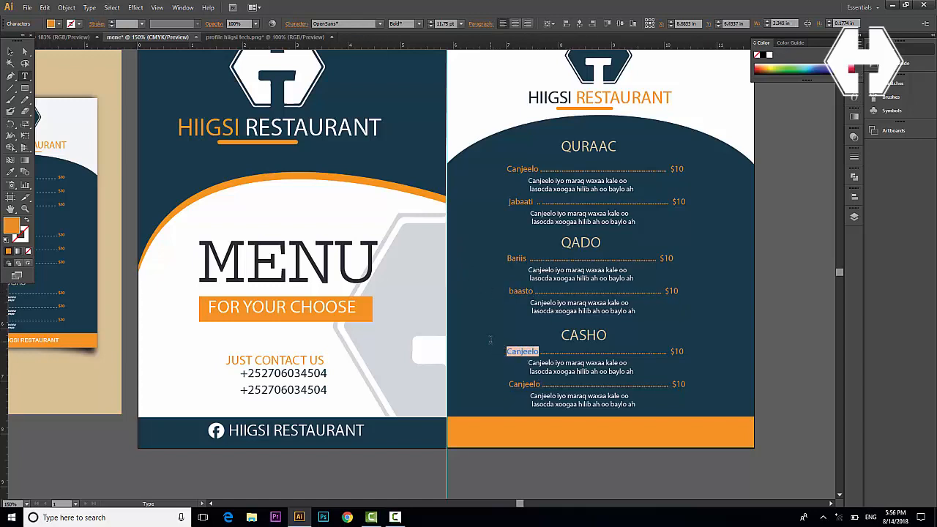
type("fu")
key("BackSpace")
key("BackSpace")
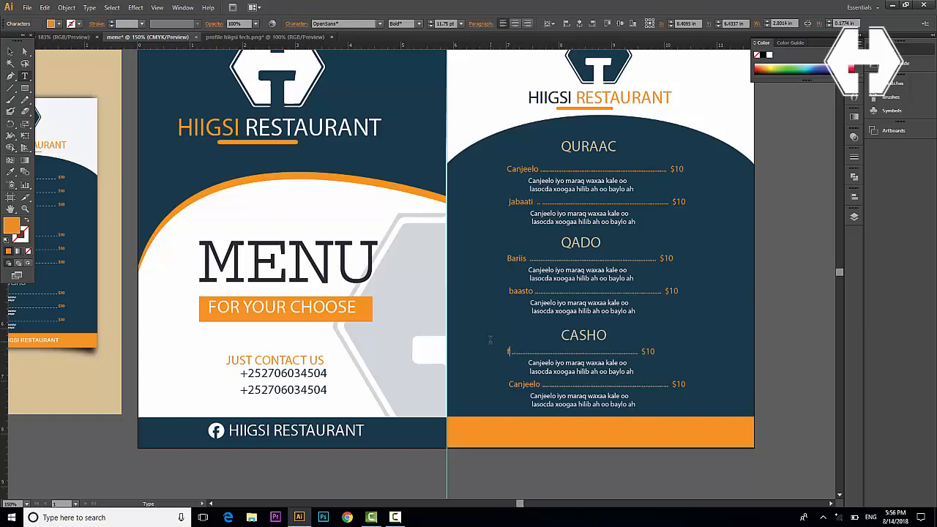
type("canbuulo")
key("ctrl")
type("C")
key("Delete")
left_click(10, 51)
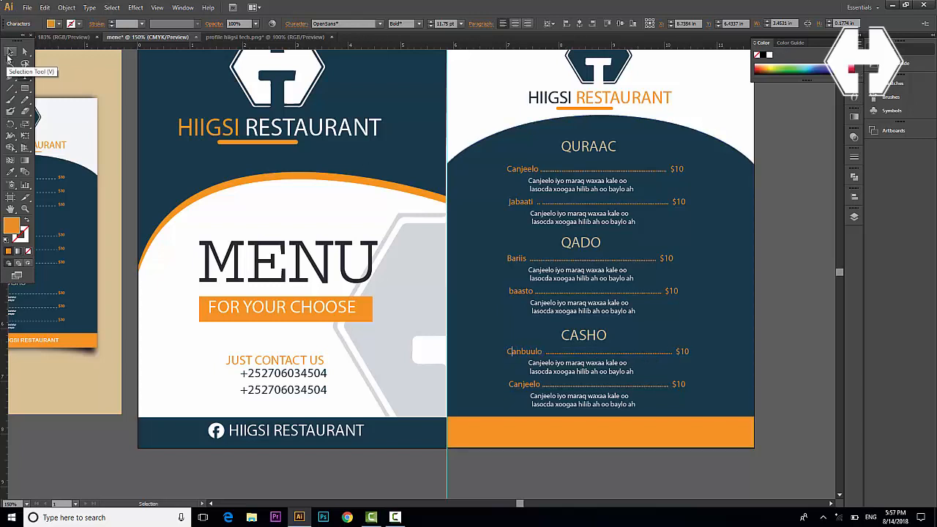
left_click(524, 383)
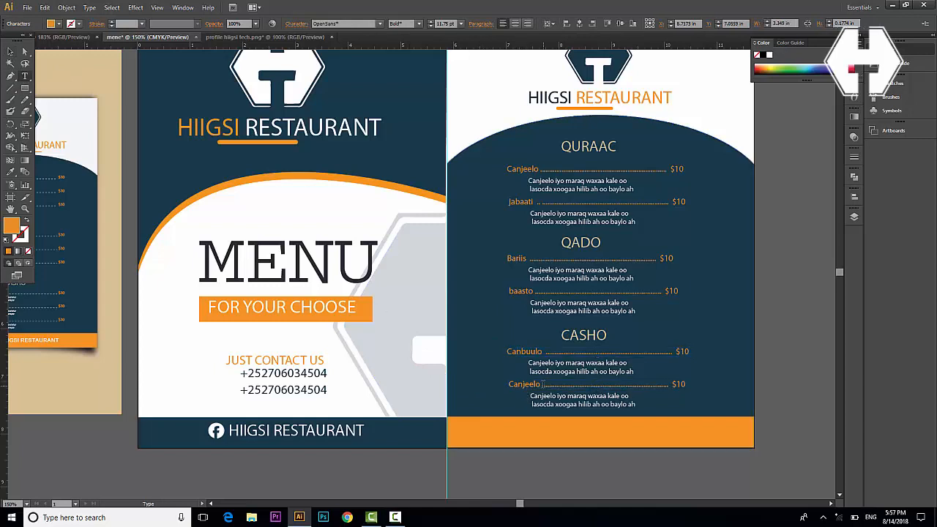
double_click(524, 384)
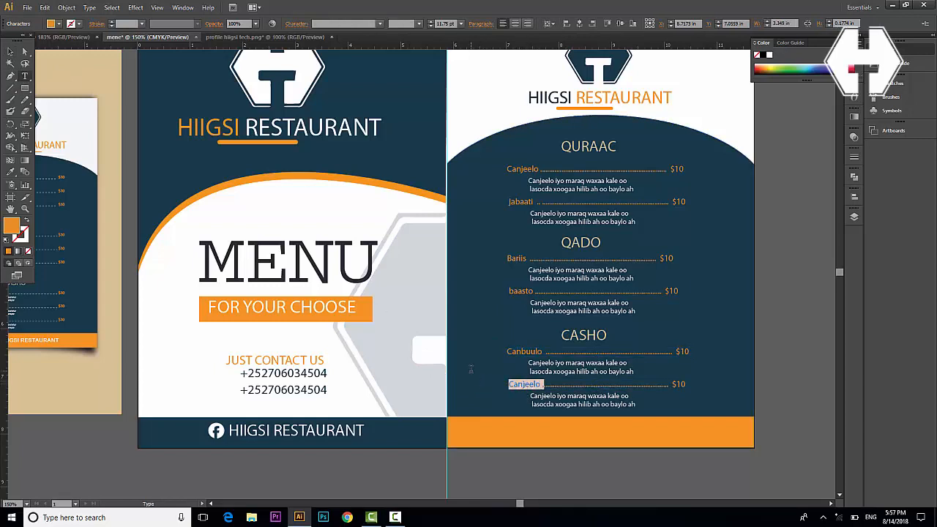
type("Bariis ")
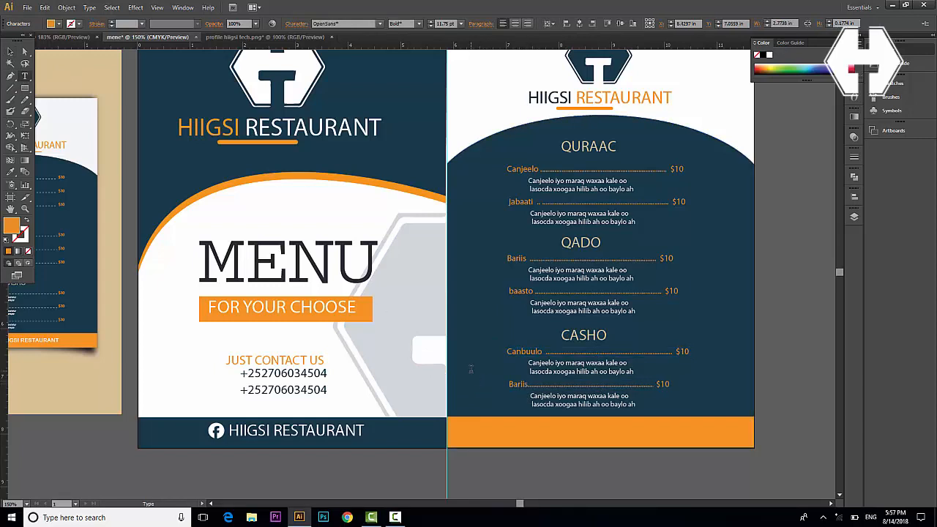
type("...............")
Finish editing the Bariis line and zoom out to show both panels
left_click(10, 51)
scroll(430, 407, "up", 1)
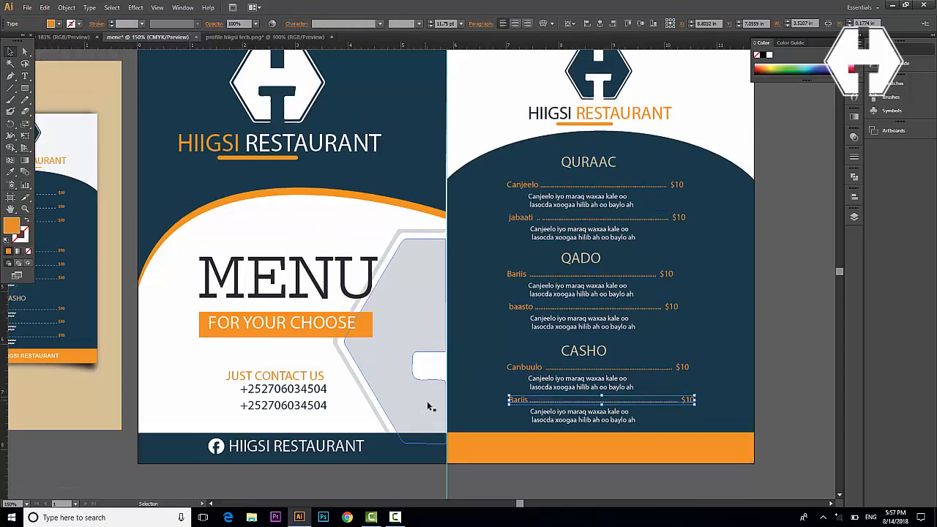
key("ctrl+shift+a")
scroll(432, 406, "up", 2)
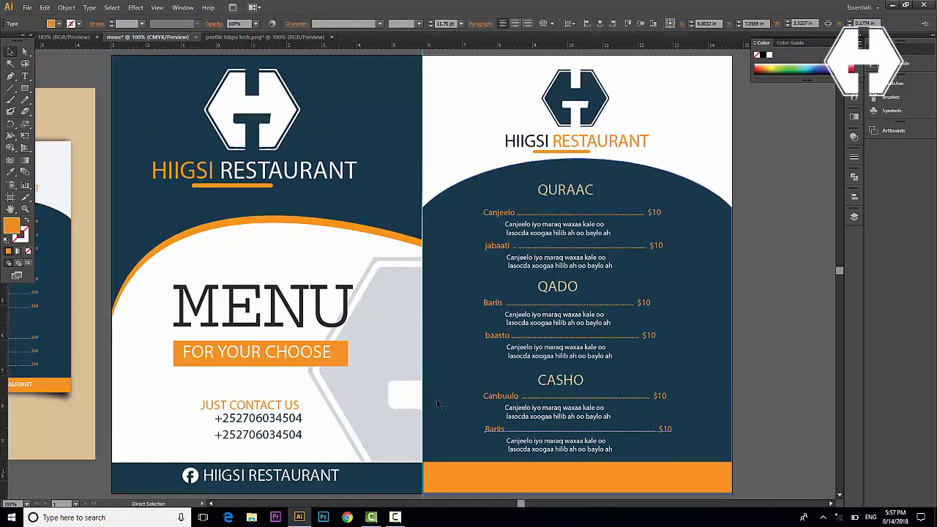
scroll(437, 403, "down", 2)
scroll(432, 403, "left", 3)
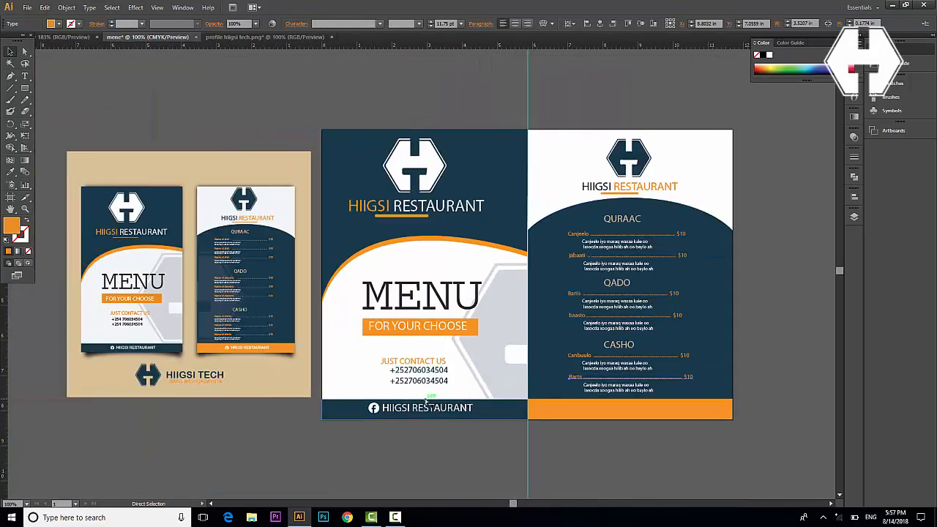
scroll(220, 220, "left", 1)
key("v")
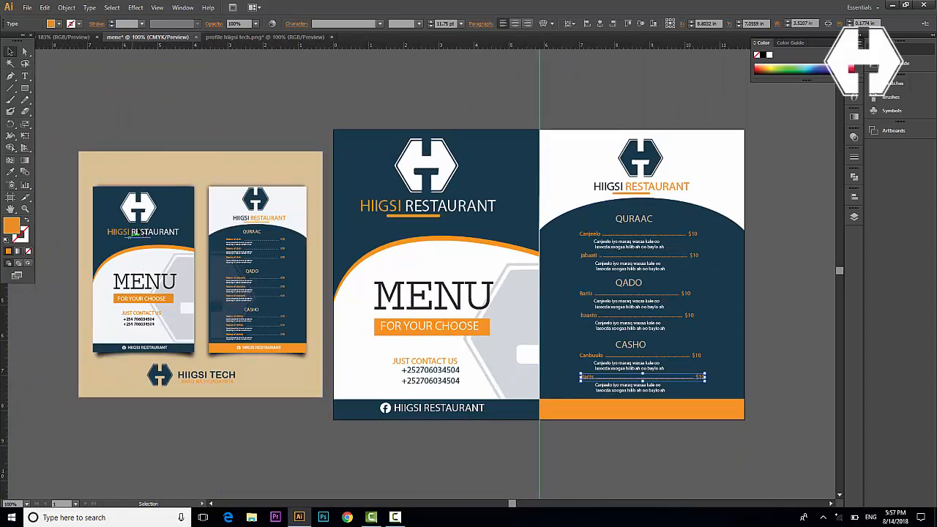
left_click(617, 467)
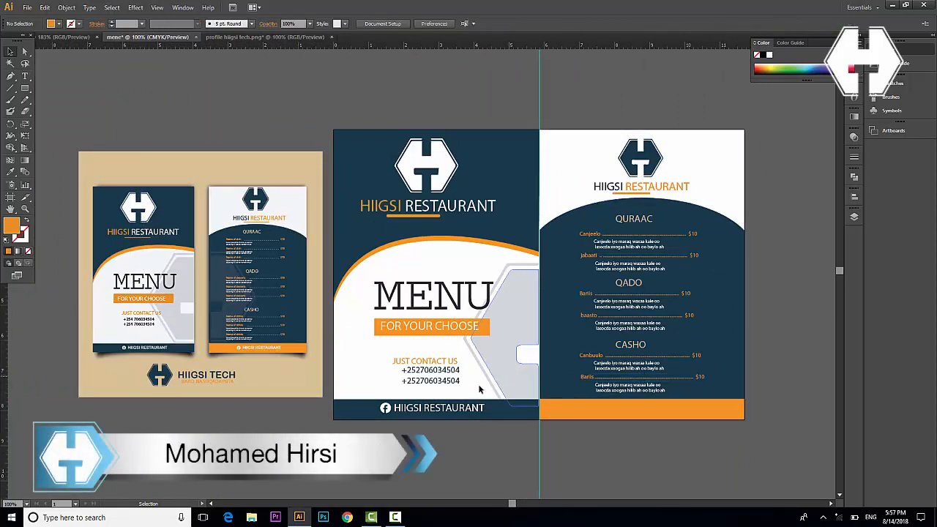
Copy the cover's HIIGSI RESTAURANT footer onto the back panel's orange bar and fit the artboards to the window
left_click(442, 411)
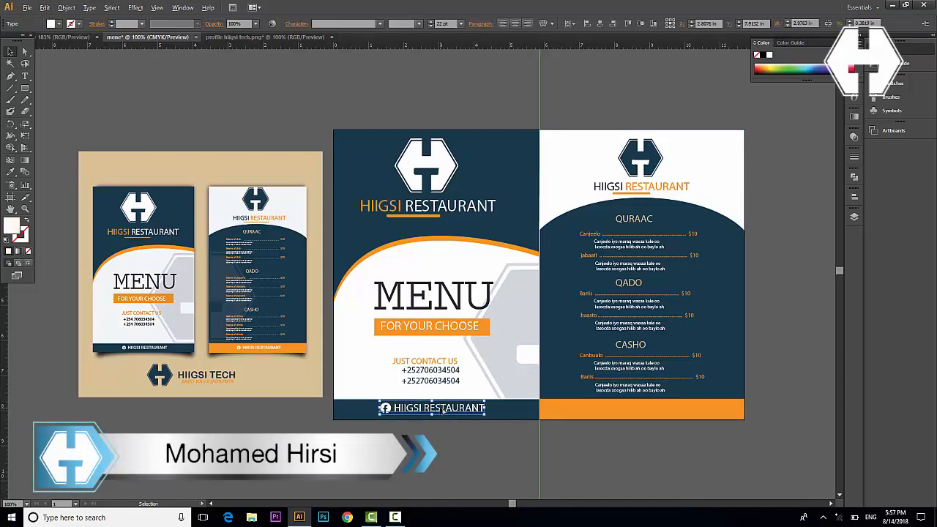
left_click_drag(442, 411, 654, 413)
left_click(660, 447)
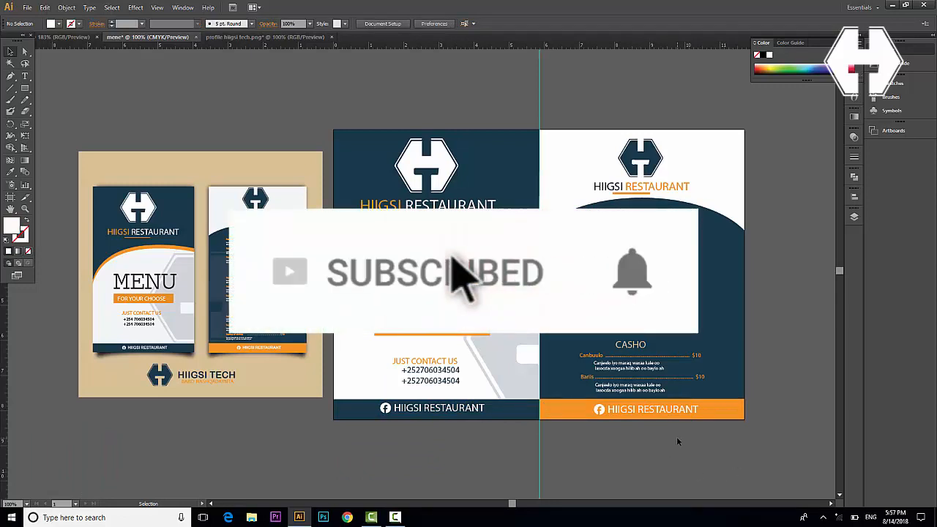
key("ctrl+0")
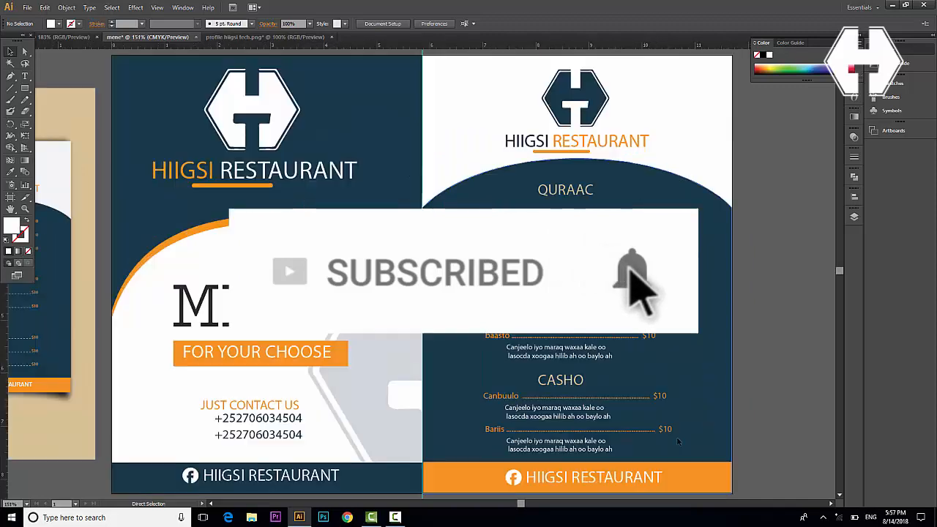